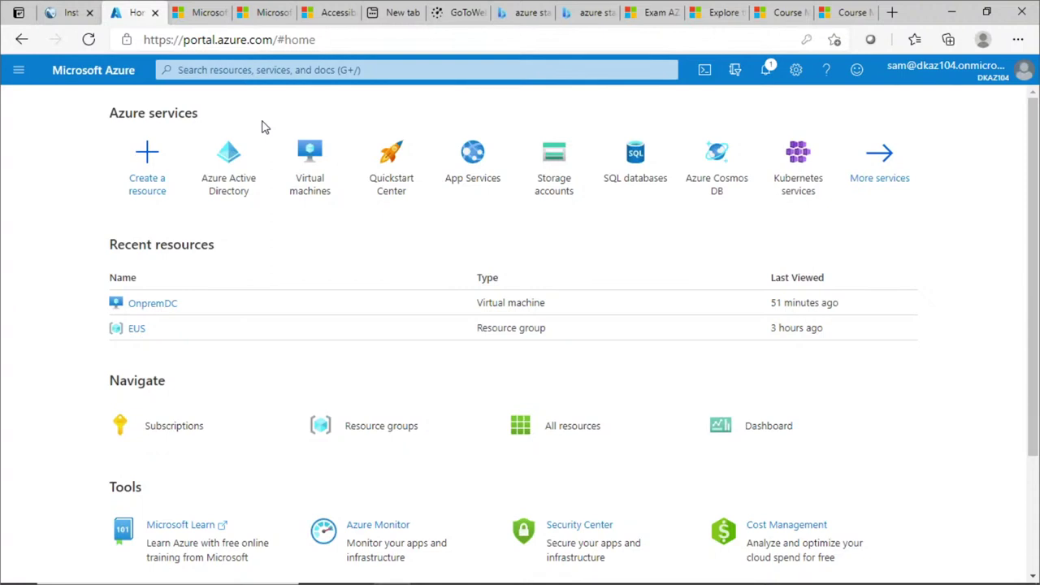
# Start a new web app from the App Services list
pyautogui.click(299, 155)
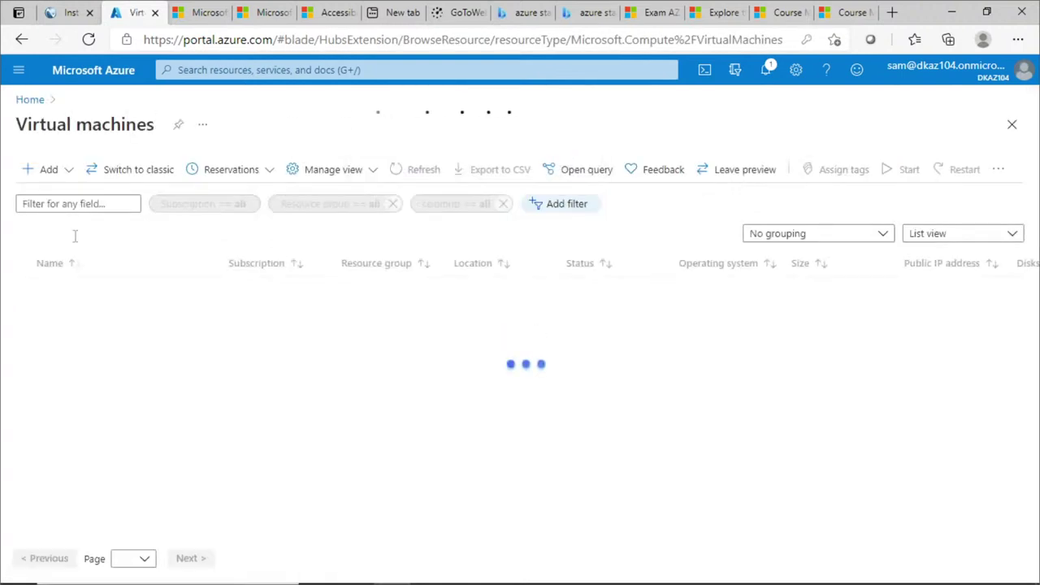
pyautogui.click(31, 100)
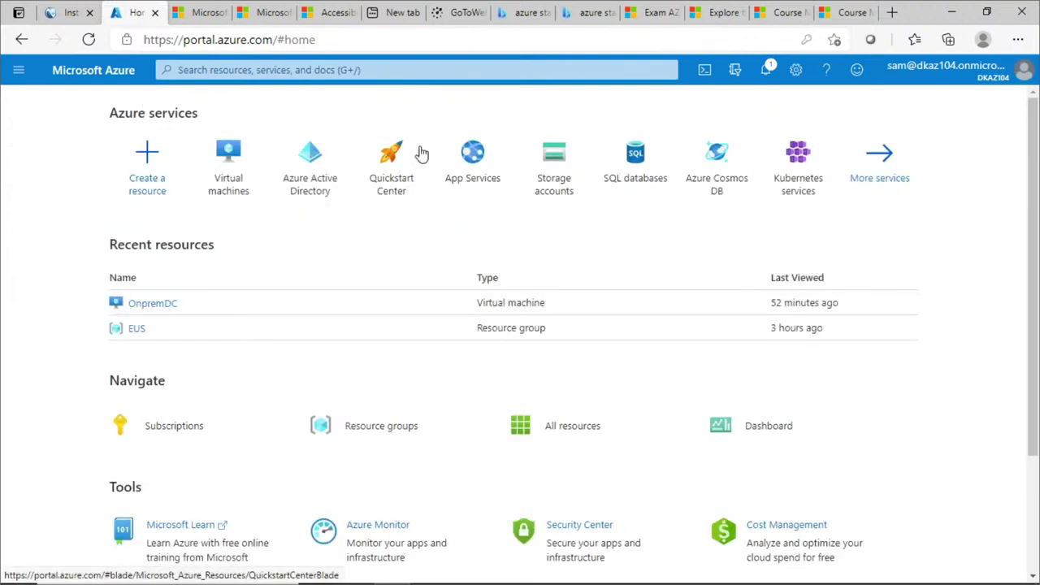
pyautogui.click(471, 166)
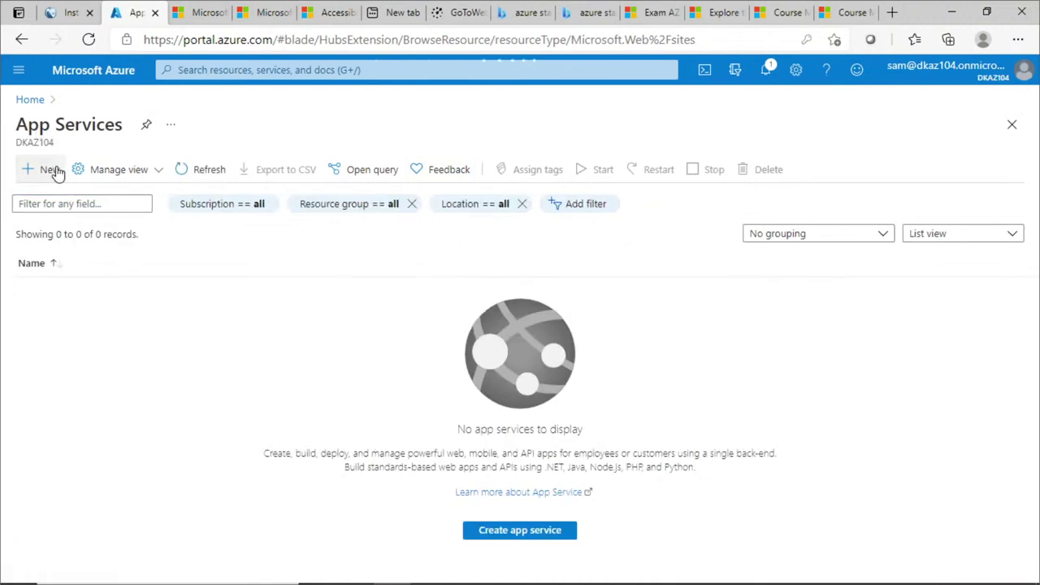
pyautogui.click(41, 178)
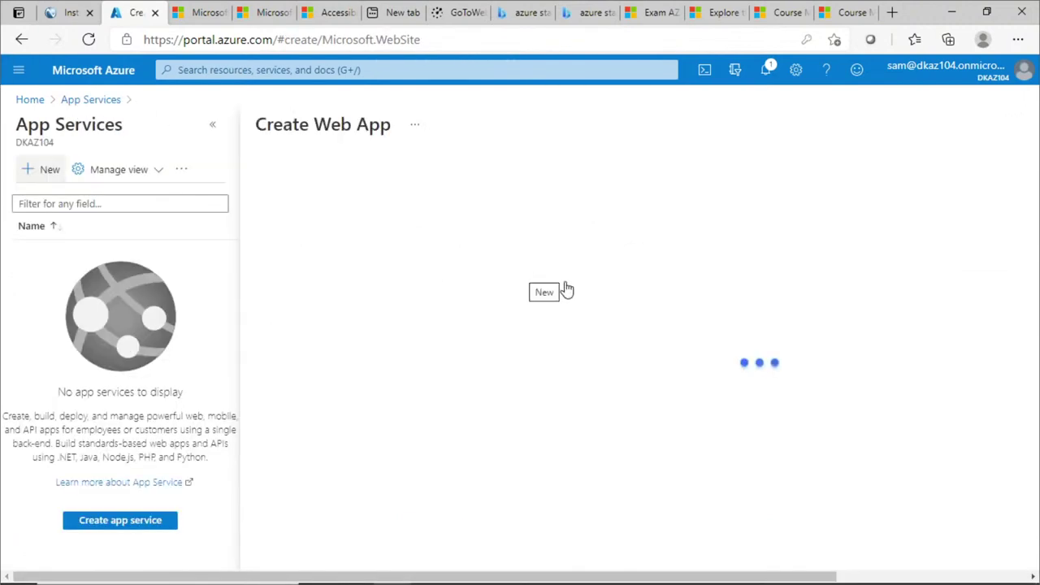
# Put the web app in resource group EUS and name it dkwebapp1
pyautogui.click(528, 355)
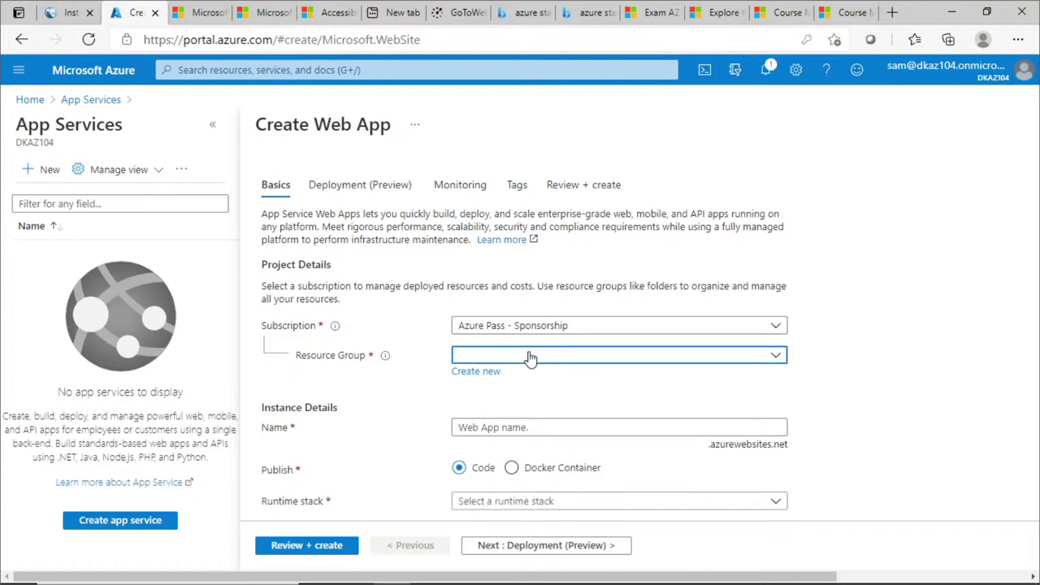
pyautogui.click(498, 426)
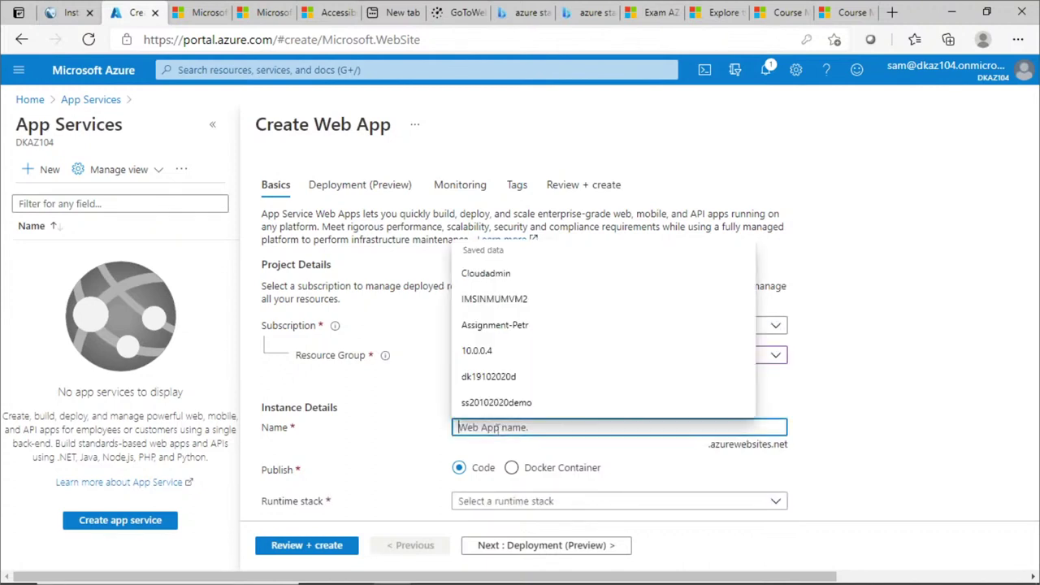
pyautogui.write('dkweba')
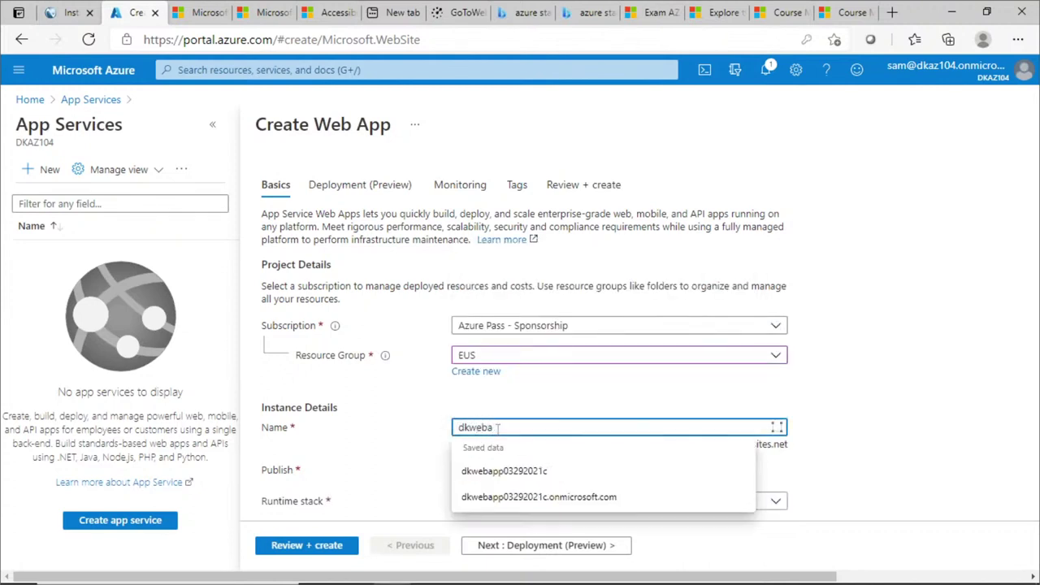
pyautogui.write('pp1')
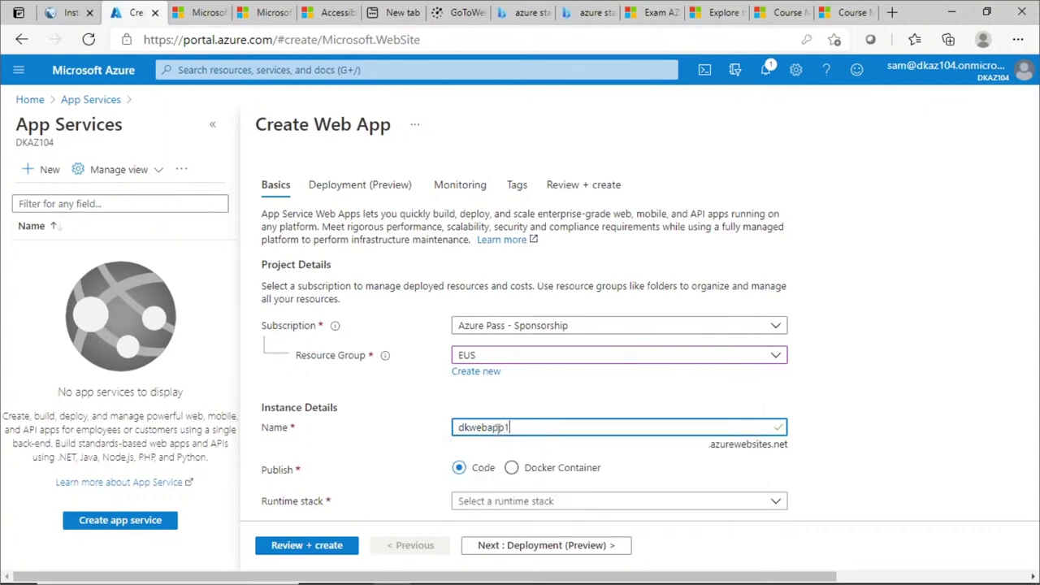
pyautogui.click(573, 404)
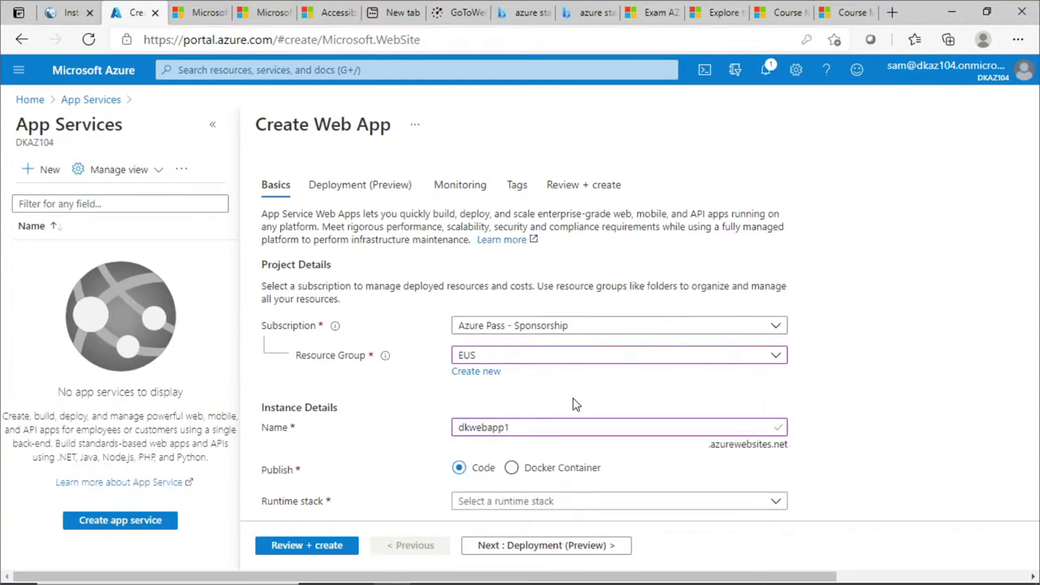
# Choose the .NET Core 3.1 (LTS) runtime on Windows in the East US region
pyautogui.scroll(-3, 574, 404)
pyautogui.click(552, 319)
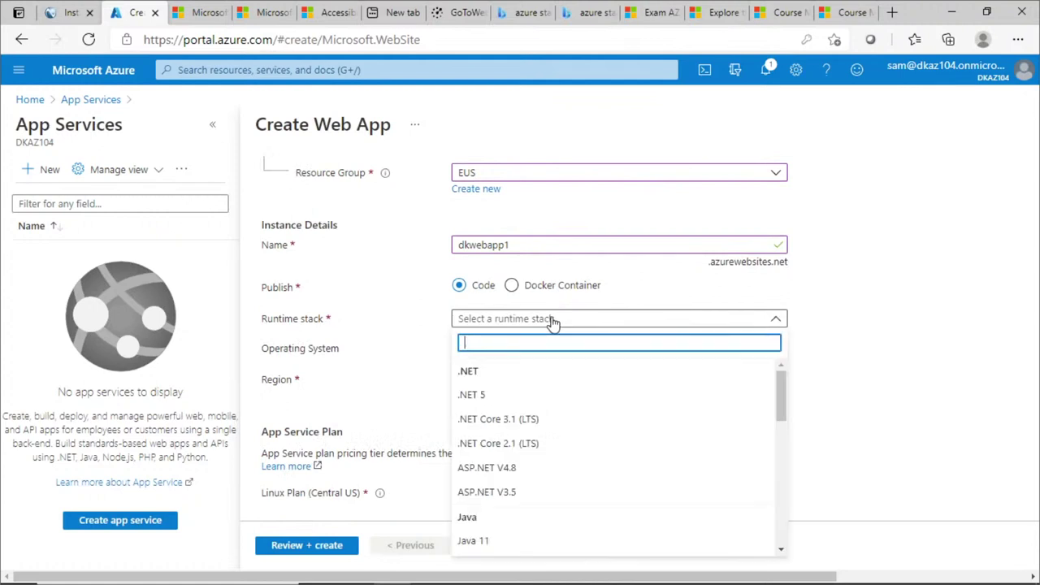
pyautogui.click(504, 419)
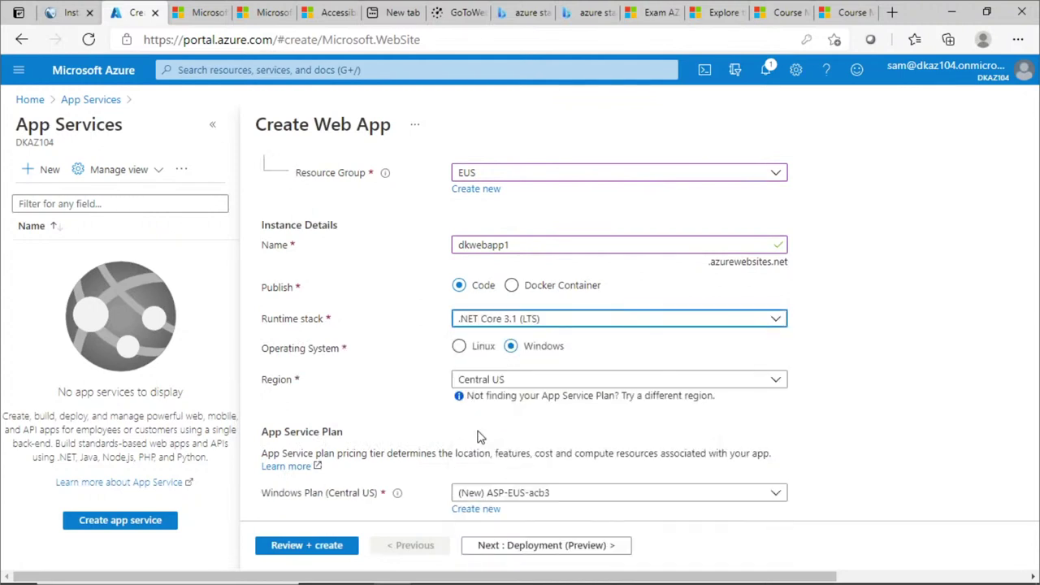
pyautogui.click(517, 387)
pyautogui.write('east')
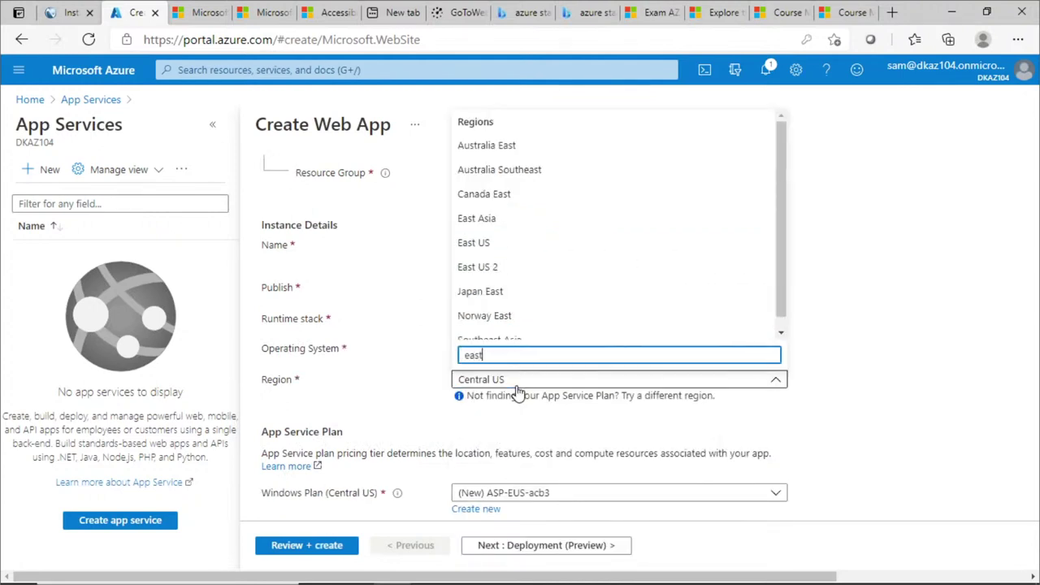
pyautogui.write(' us')
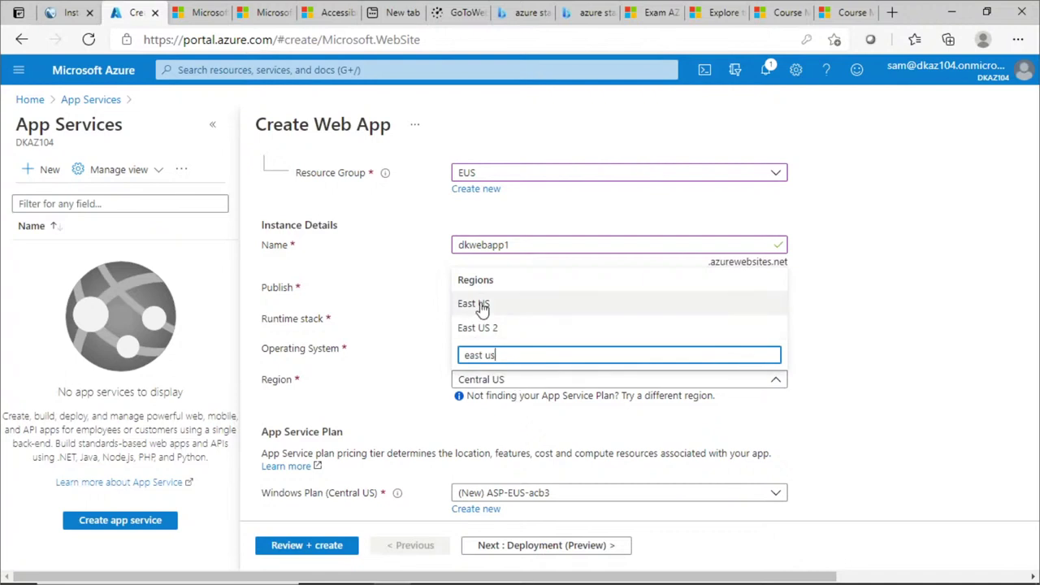
pyautogui.click(479, 304)
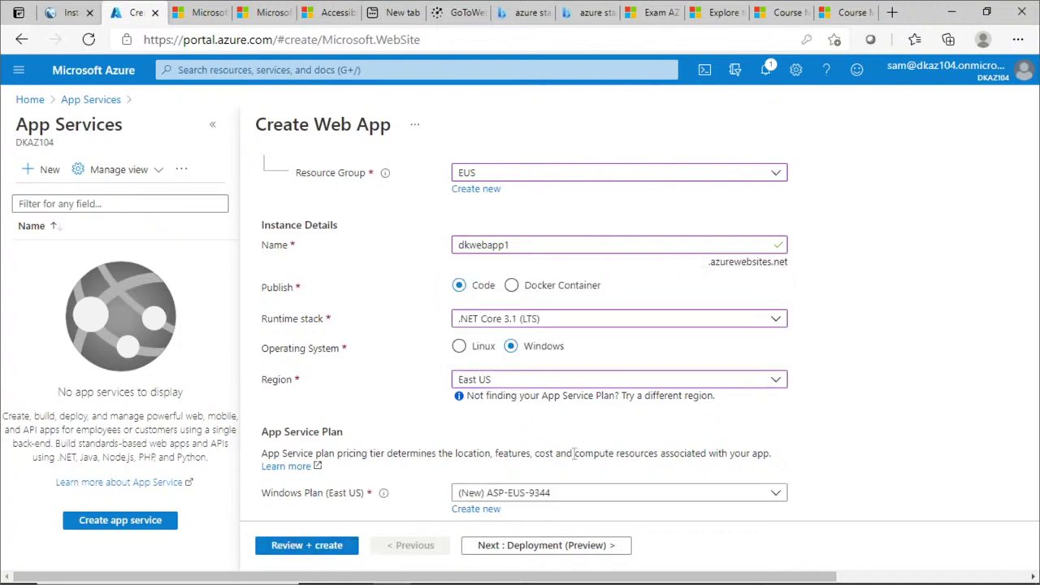
pyautogui.scroll(-1, 574, 453)
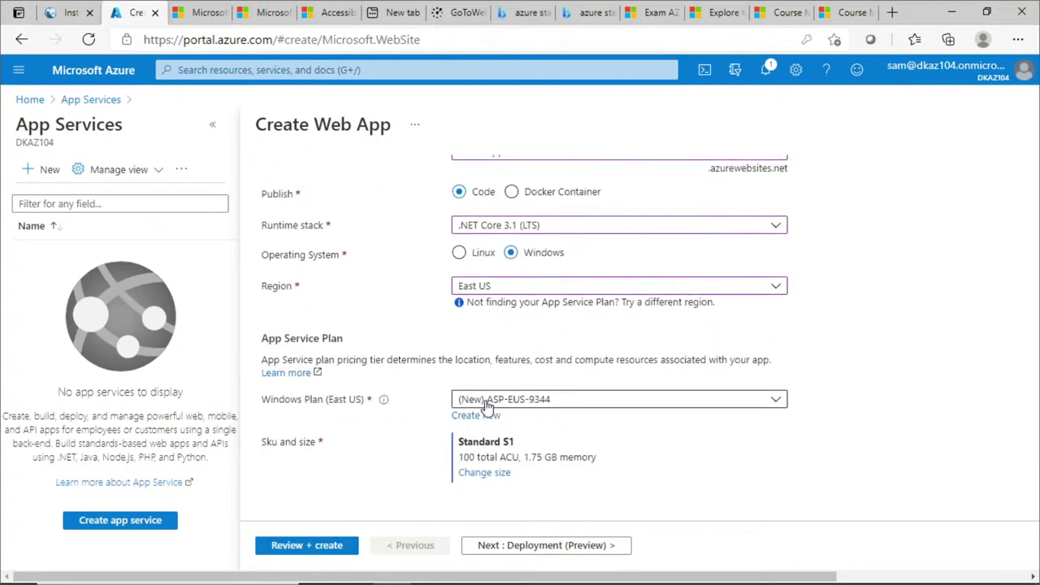
# Open the plan's pricing tiers and look over the Production options with S1 selected
pyautogui.click(493, 475)
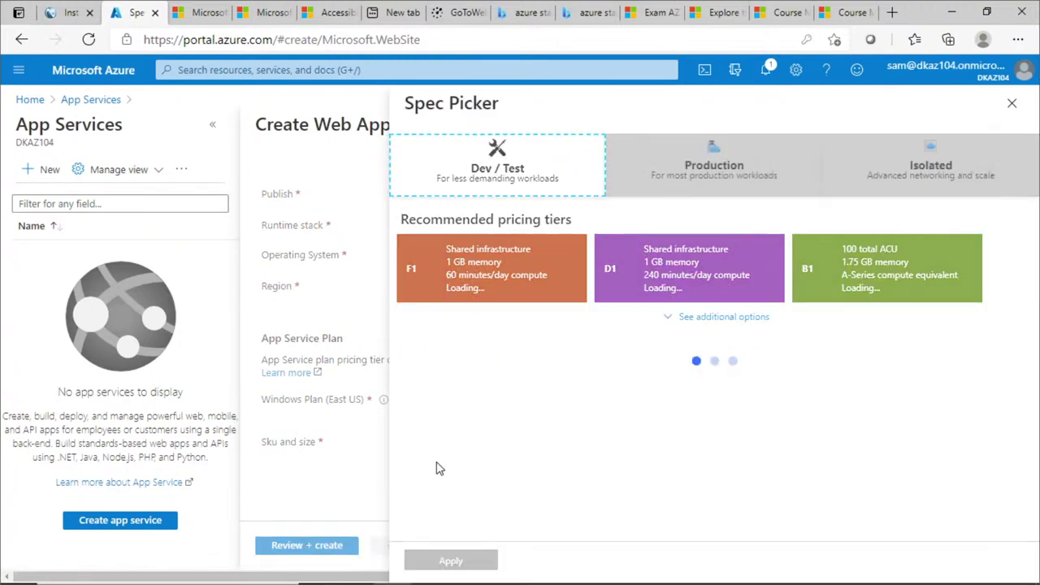
pyautogui.click(673, 193)
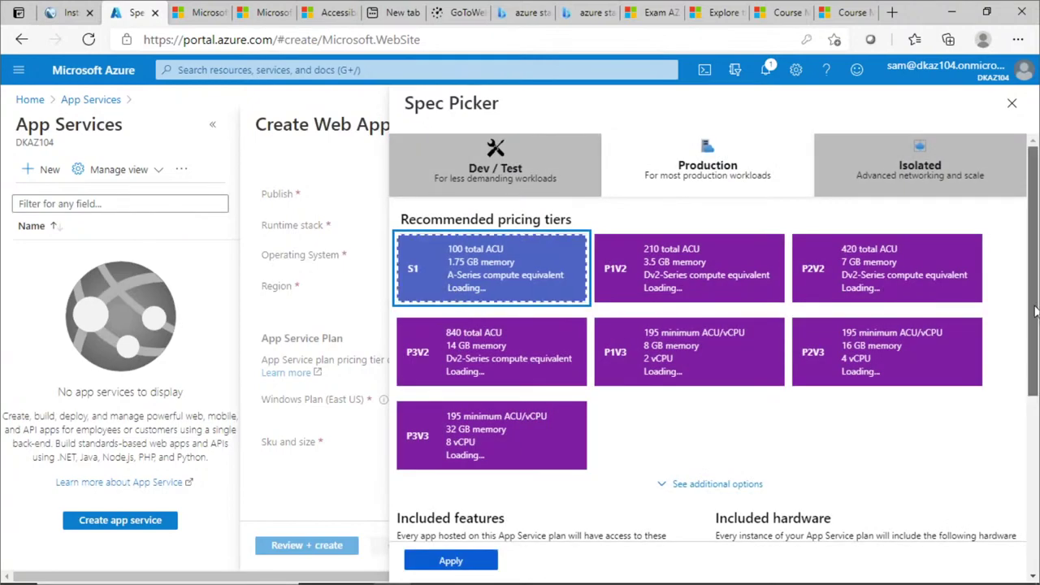
pyautogui.scroll(-2, 1035, 416)
pyautogui.scroll(-2, 1035, 416)
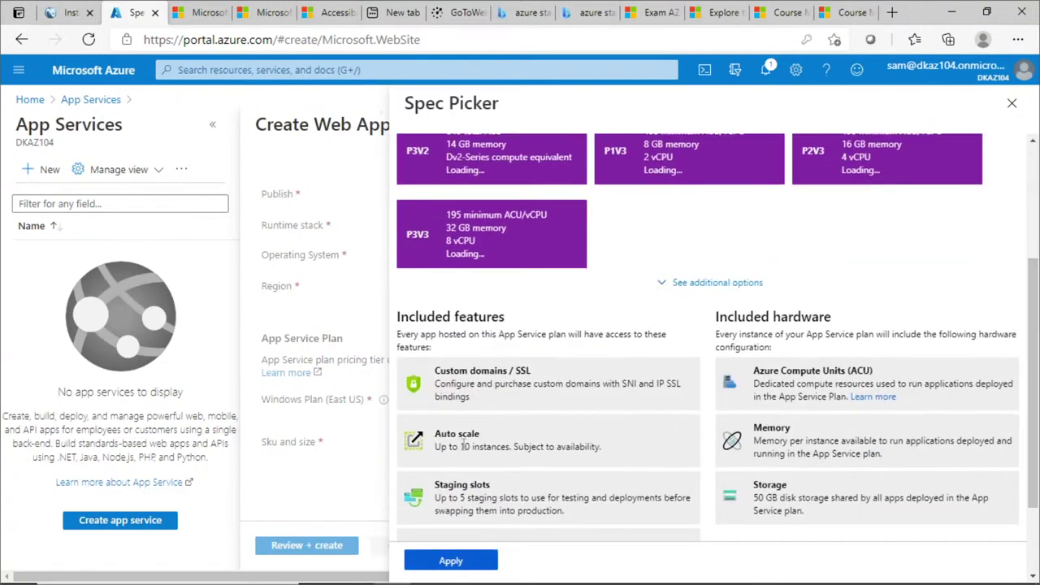
pyautogui.moveTo(460, 446); pyautogui.dragTo(543, 454)
pyautogui.moveTo(473, 510); pyautogui.dragTo(578, 497)
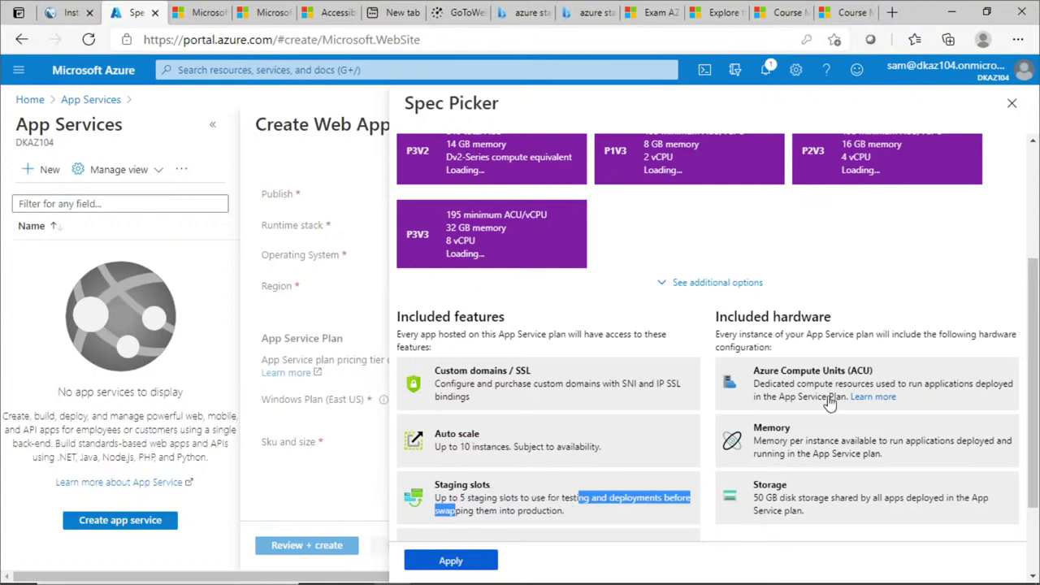
pyautogui.scroll(4, 857, 305)
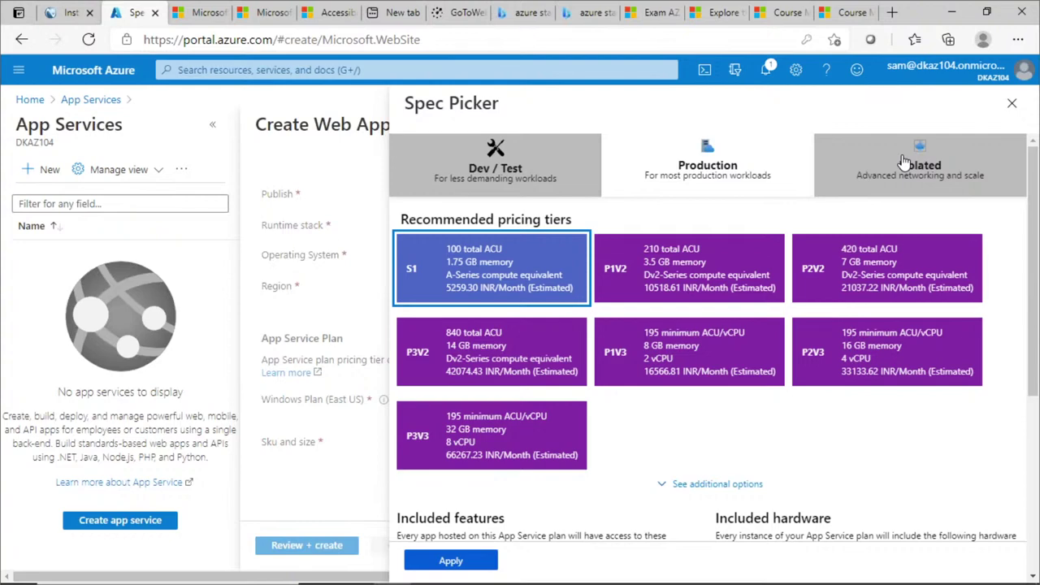
# Apply the Standard S1 pricing tier and advance to Review + create
pyautogui.hotkey('ctrl', '-')
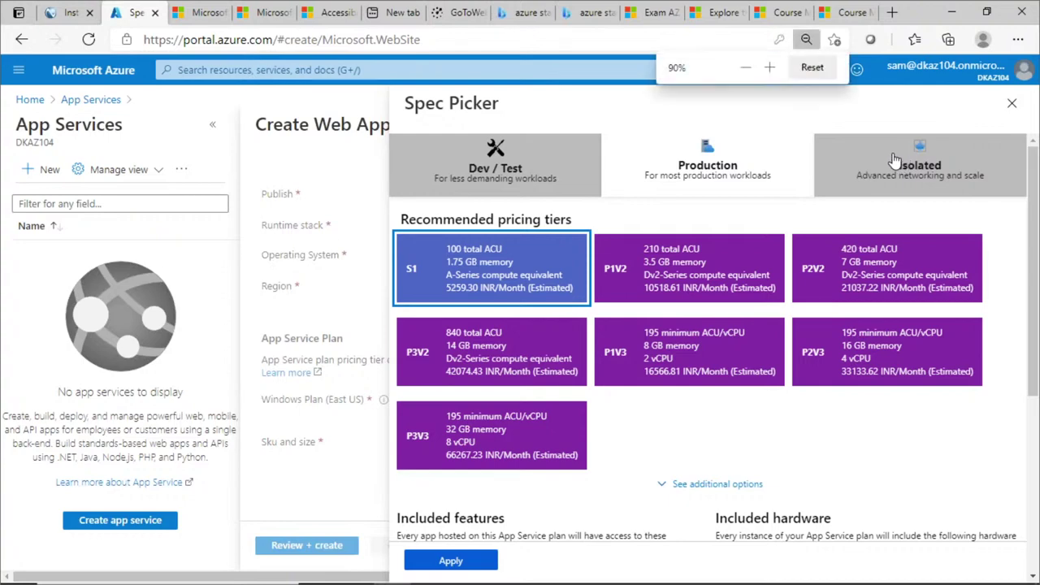
pyautogui.hotkey('ctrl', '-')
pyautogui.hotkey('ctrl', '-')
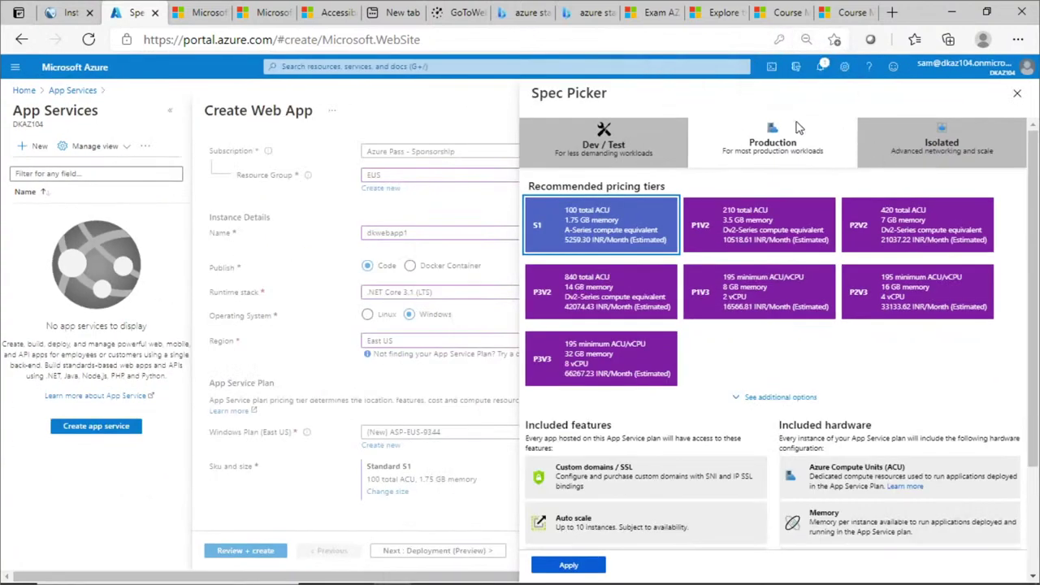
pyautogui.hotkey('ctrl', '+')
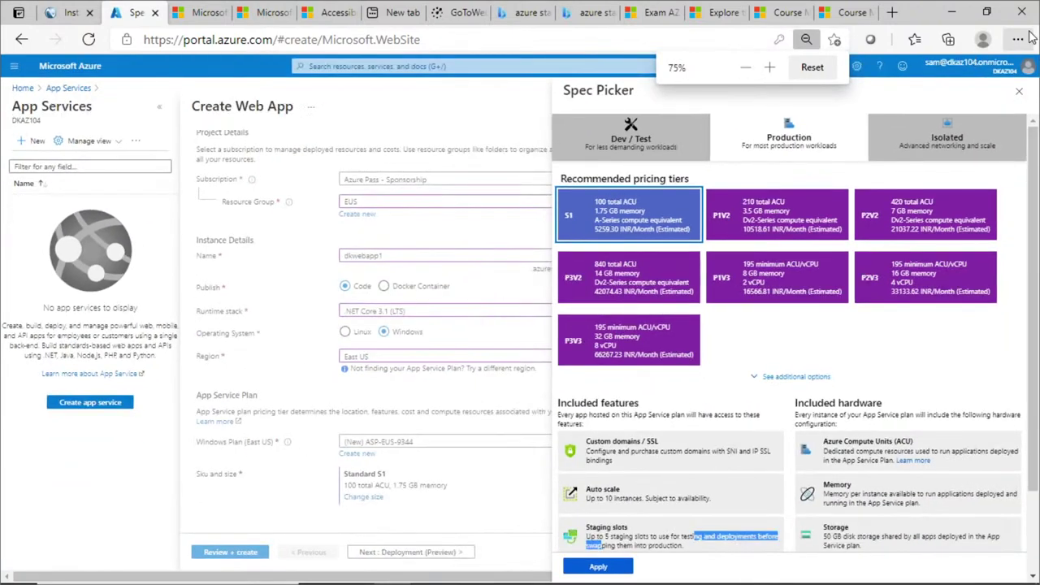
pyautogui.click(1015, 41)
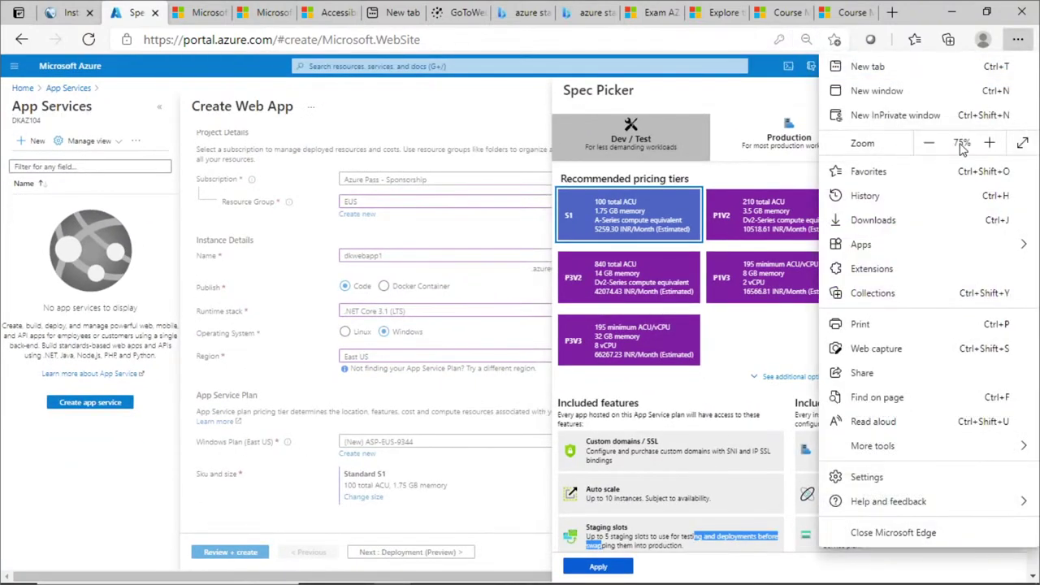
pyautogui.click(987, 143)
pyautogui.click(987, 144)
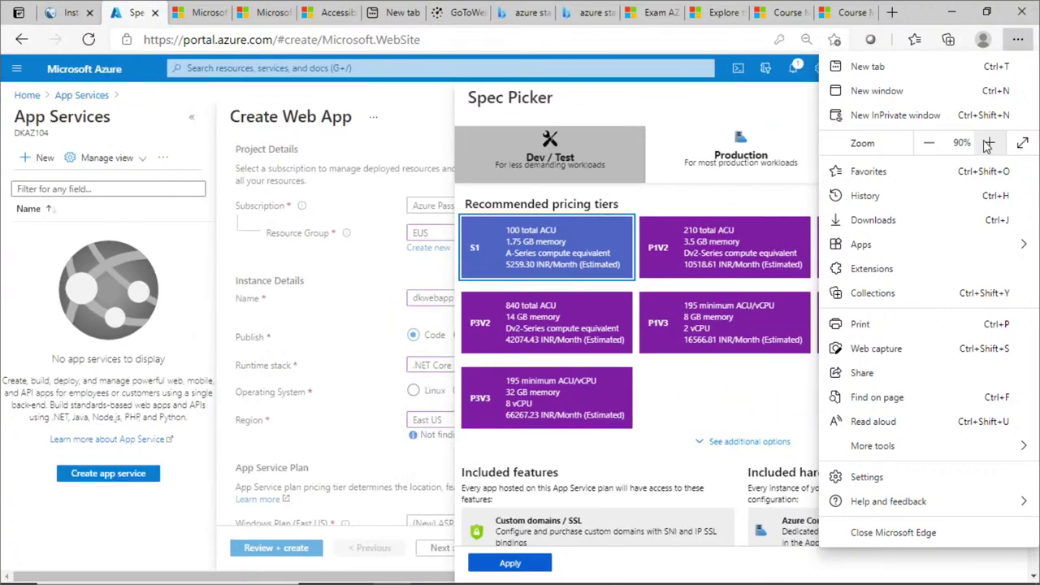
pyautogui.click(987, 144)
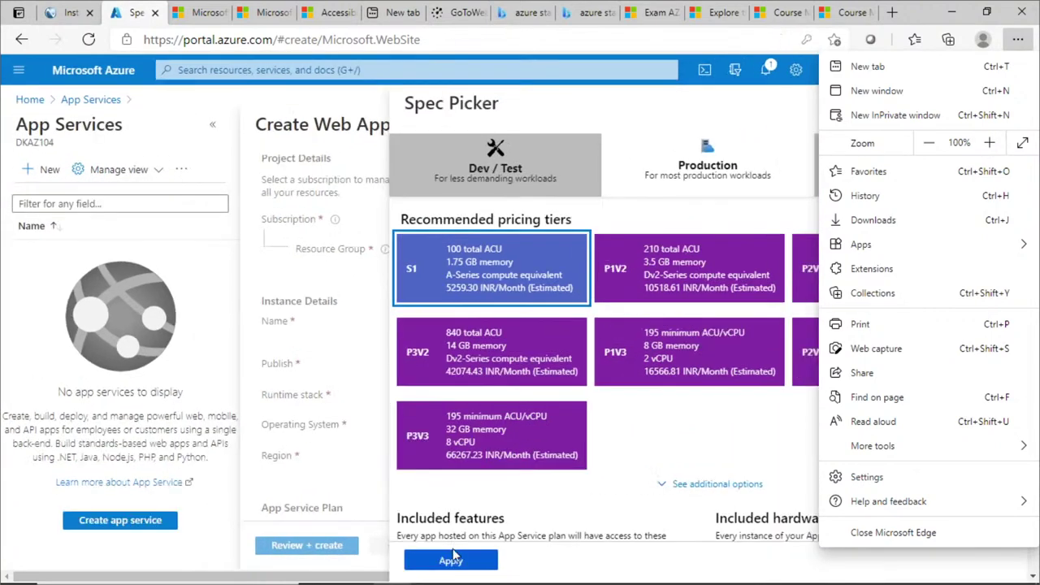
pyautogui.click(451, 560)
pyautogui.click(450, 560)
pyautogui.click(301, 548)
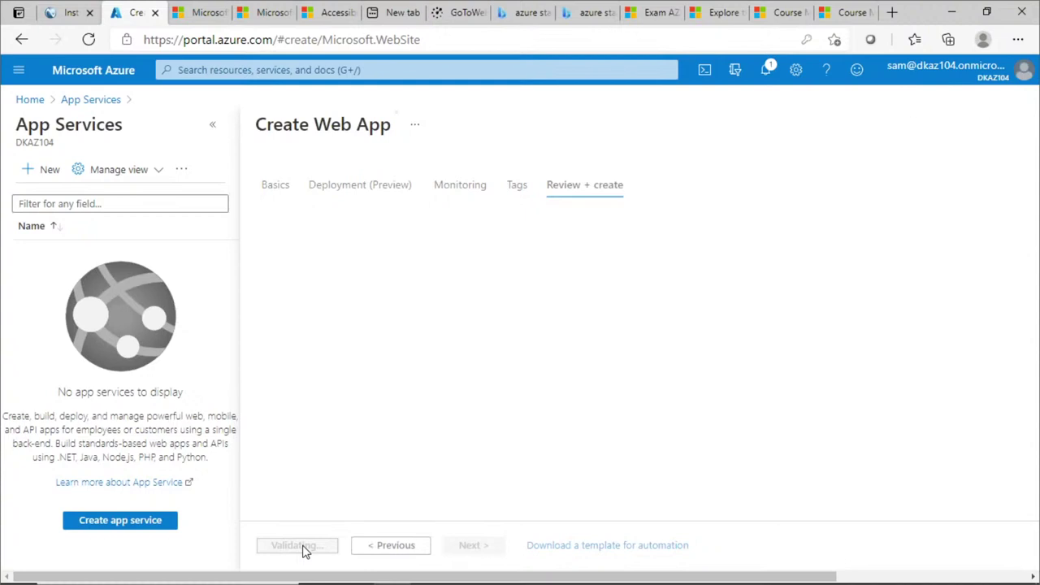
# Create dkwebapp1, checking its S1 Windows plan summary, until 'Your deployment is complete' appears
pyautogui.click(305, 550)
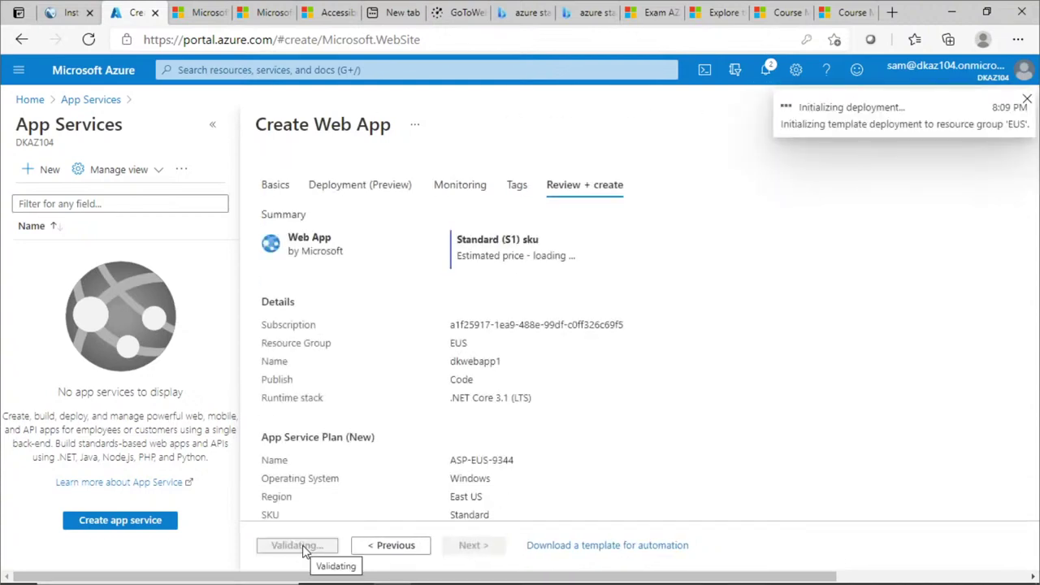
pyautogui.moveTo(294, 436); pyautogui.dragTo(356, 432)
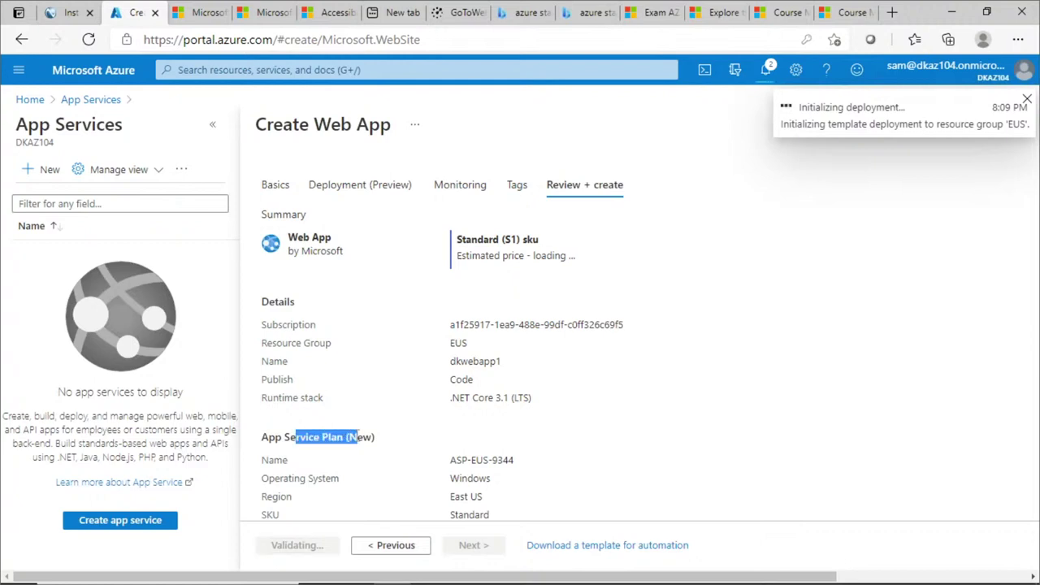
pyautogui.click(478, 466)
pyautogui.moveTo(451, 479); pyautogui.dragTo(468, 478)
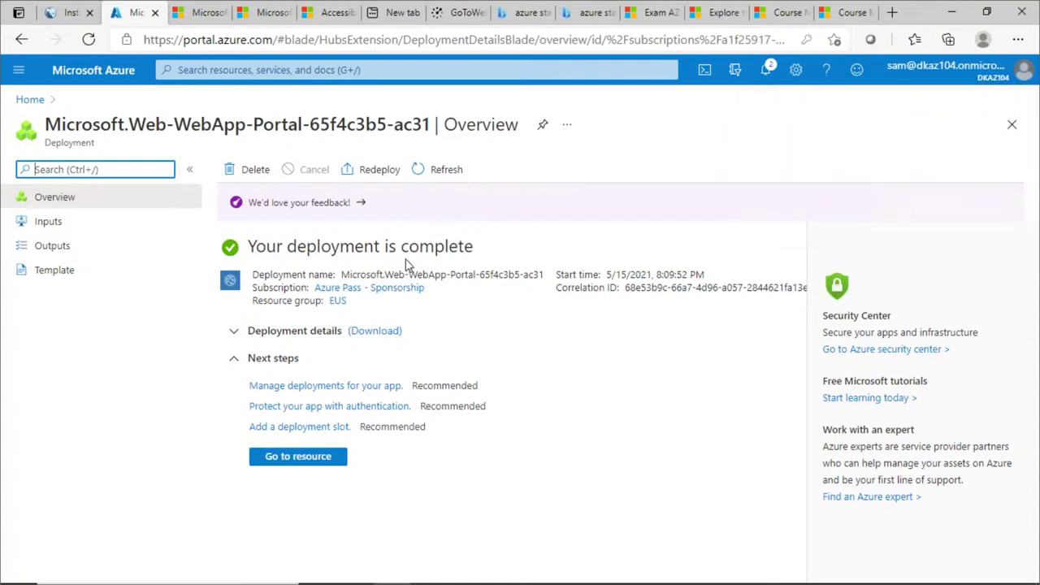
# Open the dkwebapp1 resource and load its URL in a new browser tab
pyautogui.click(287, 460)
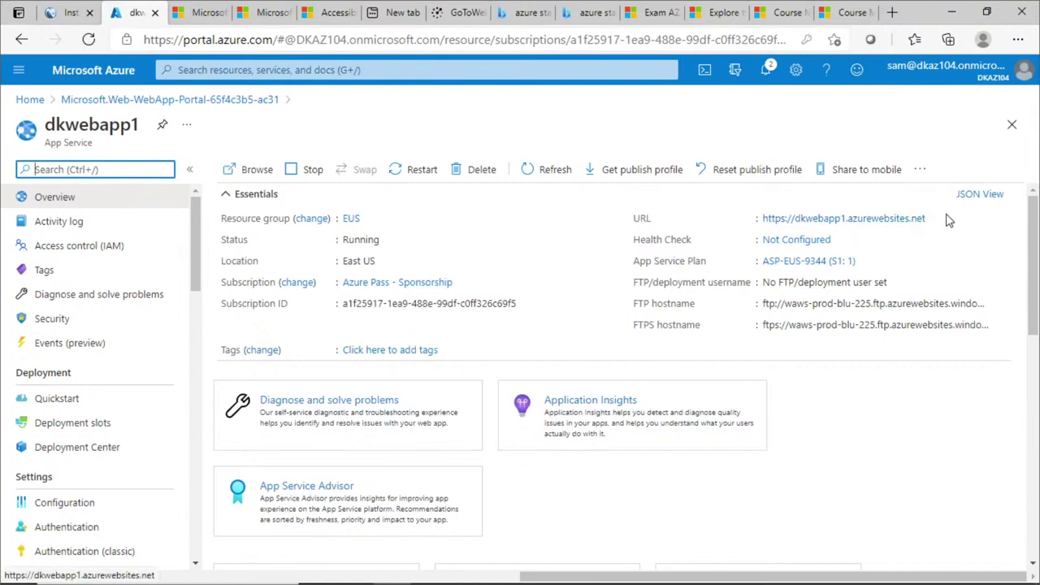
pyautogui.click(892, 12)
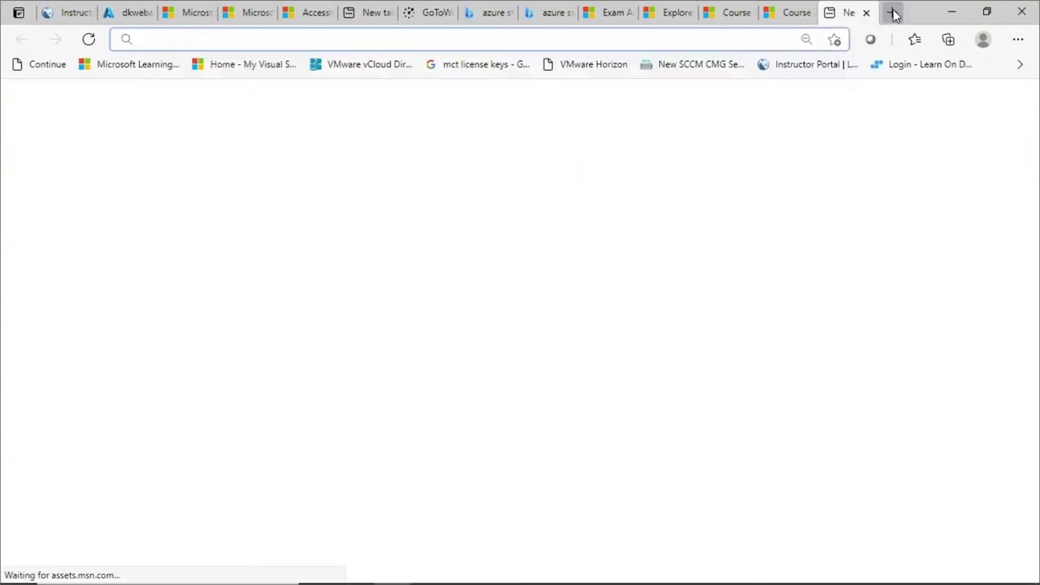
pyautogui.write('https://dkwebapp1.azurewebsites.net')
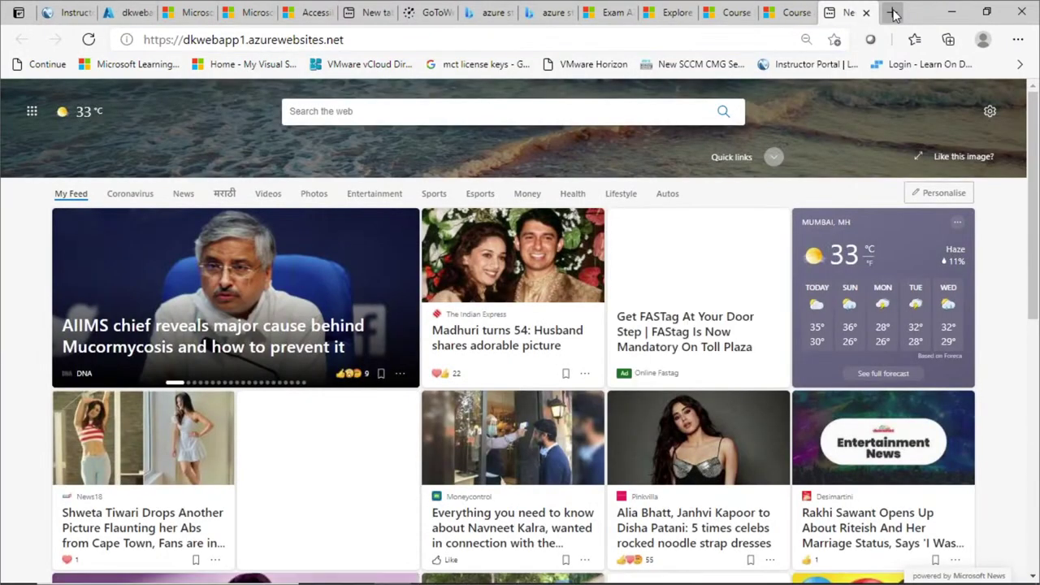
pyautogui.press('Return')
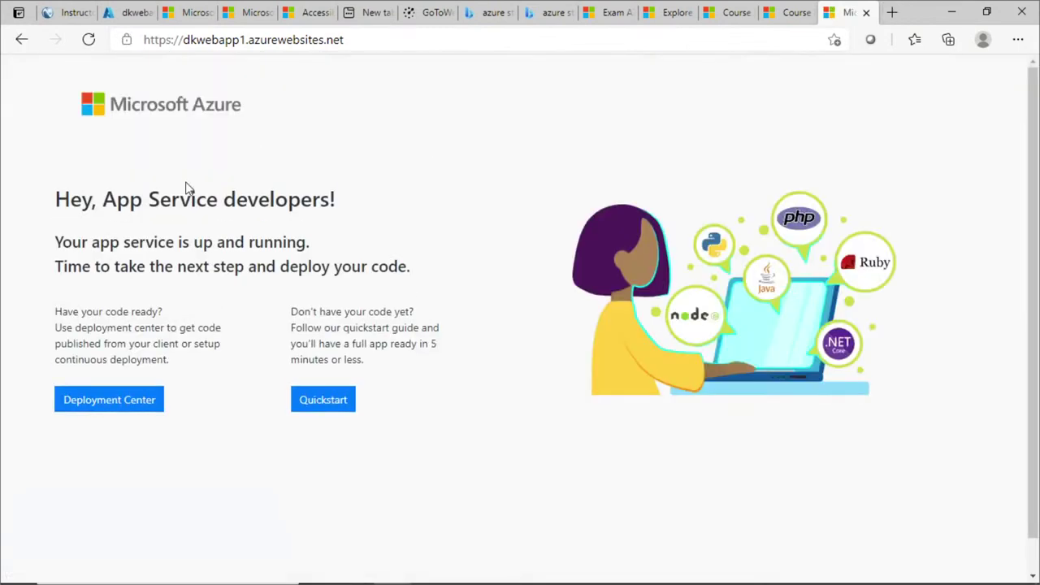
# Check the app's default welcome page, then return to the PowerPoint slide show
pyautogui.moveTo(118, 202); pyautogui.dragTo(280, 260)
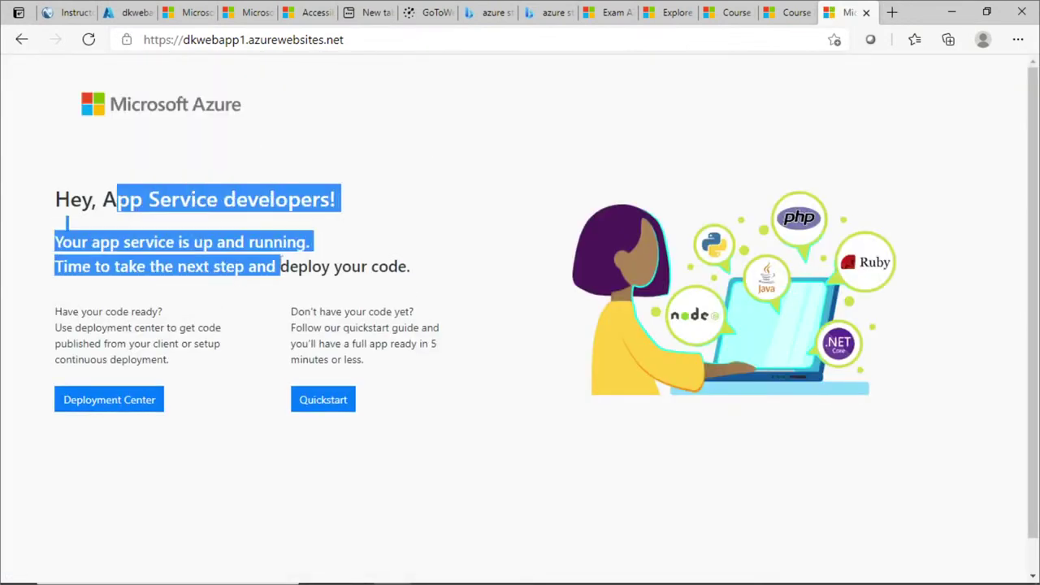
pyautogui.click(282, 260)
pyautogui.hotkey('alt', 'Tab')
pyautogui.hotkey('alt', 'Tab')
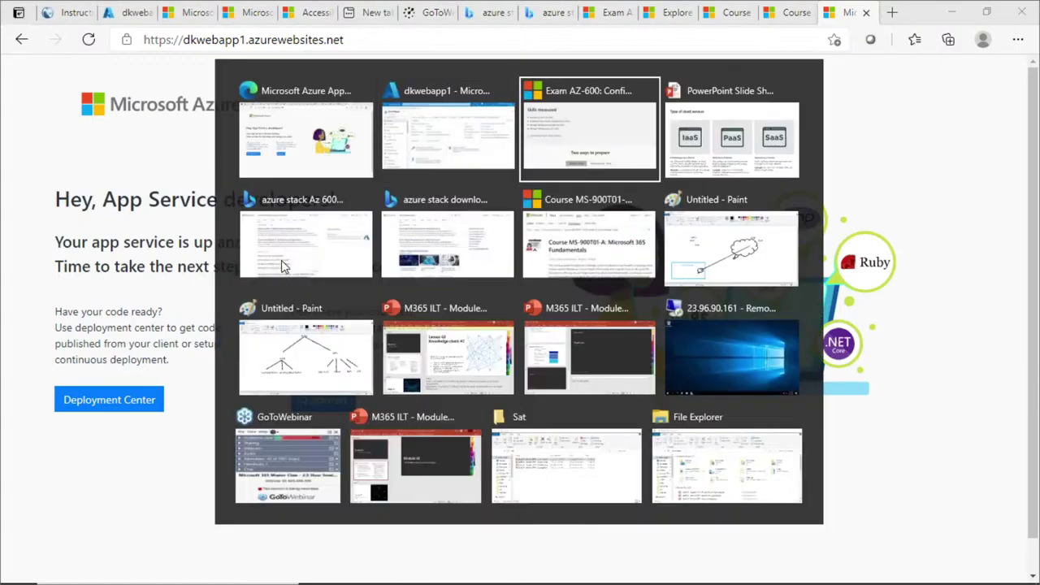
pyautogui.hotkey('alt', 'Tab')
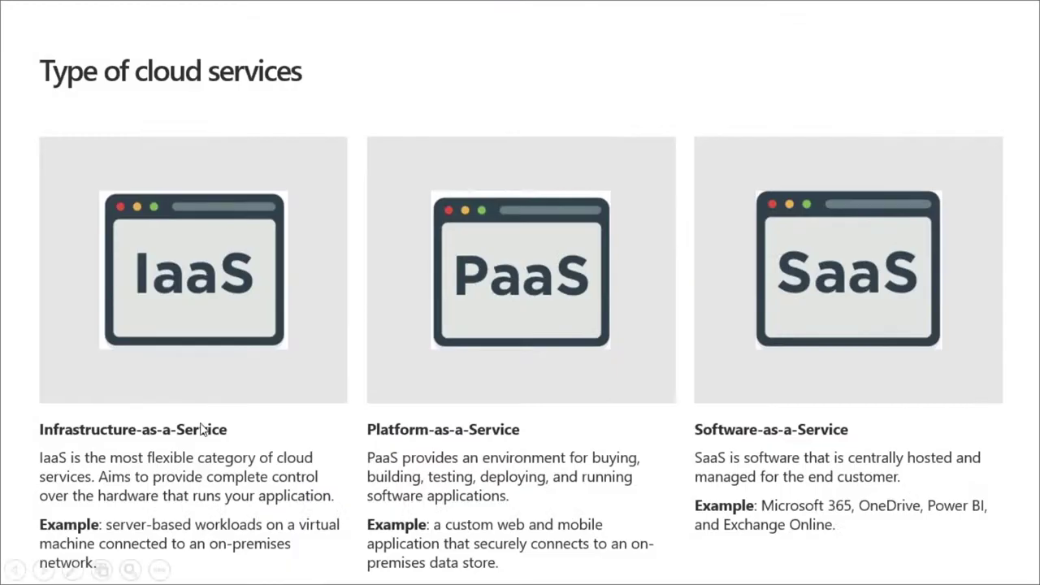
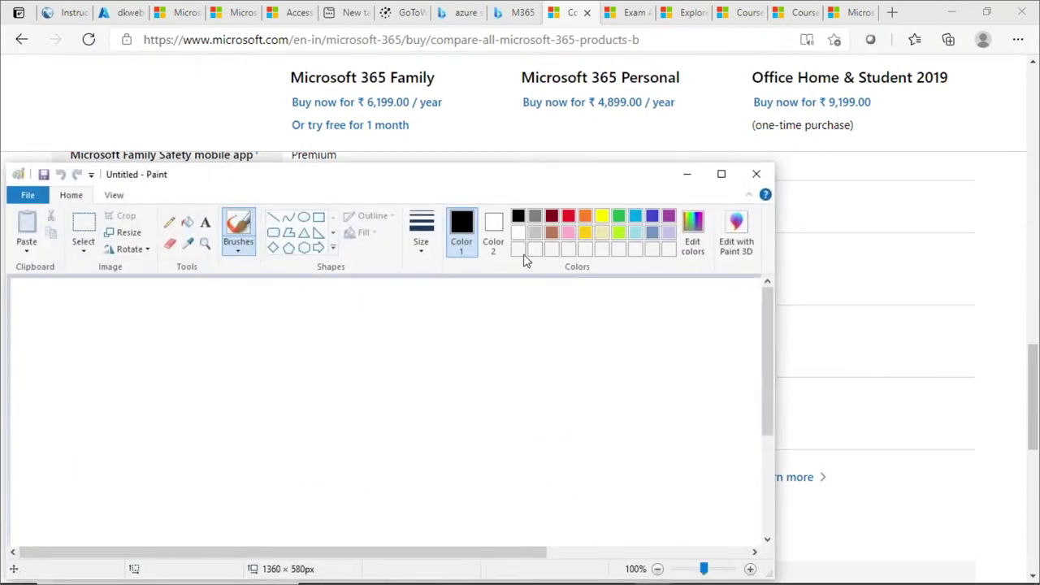
# Maximize Paint, draw a large light-blue rectangle and label it 'OnPremise'
pyautogui.click(720, 174)
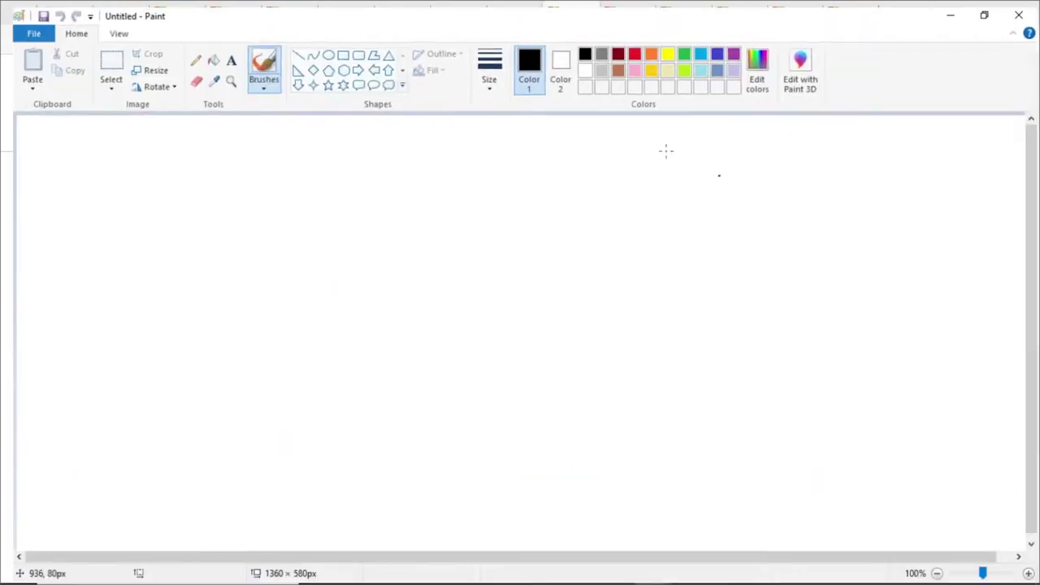
pyautogui.click(336, 49)
pyautogui.moveTo(68, 342)
pyautogui.mouseDown()
pyautogui.moveTo(300, 489)
pyautogui.moveTo(404, 530)
pyautogui.mouseUp()
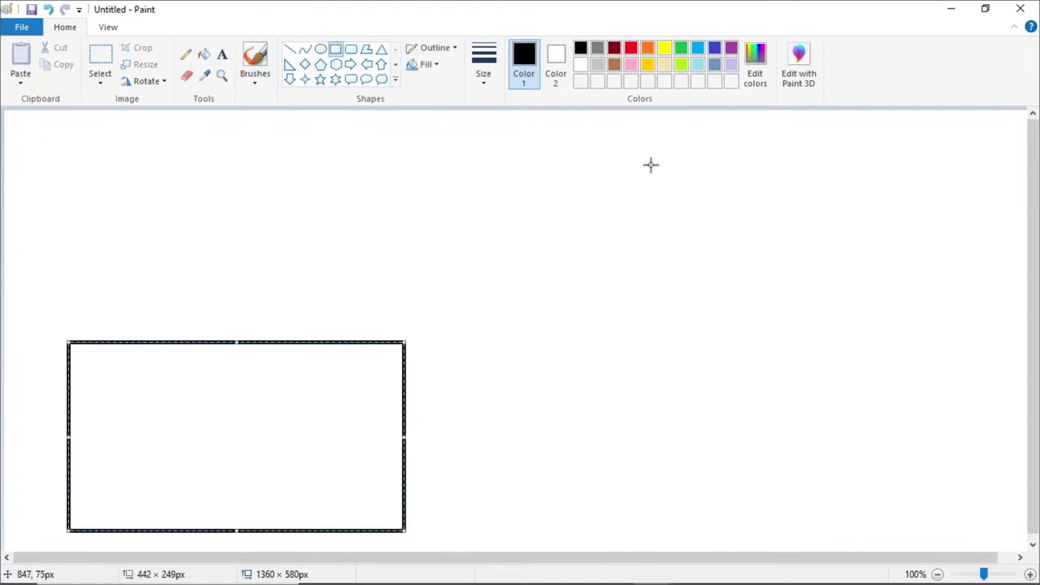
pyautogui.click(701, 48)
pyautogui.click(216, 277)
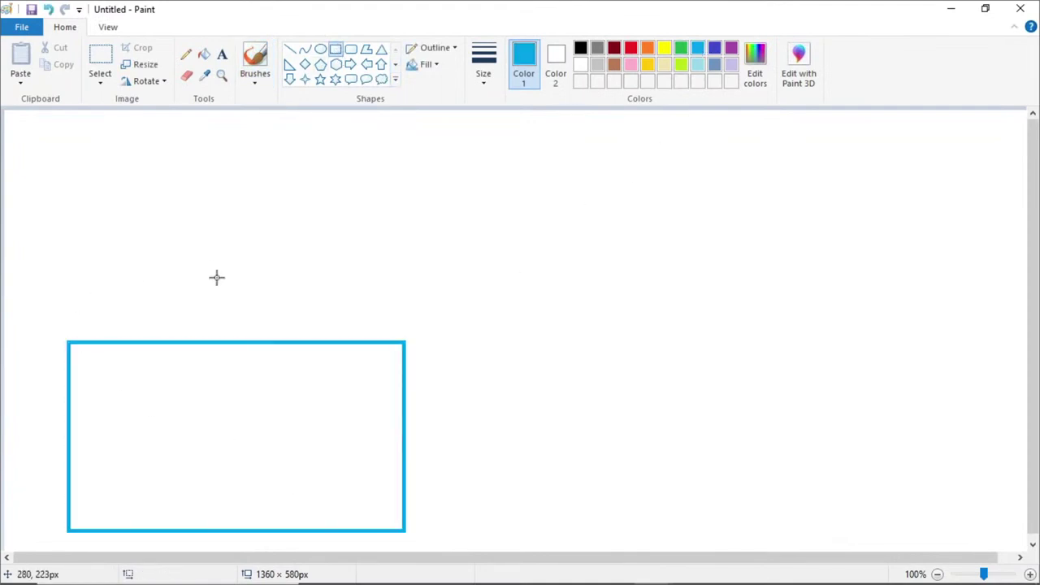
pyautogui.click(222, 54)
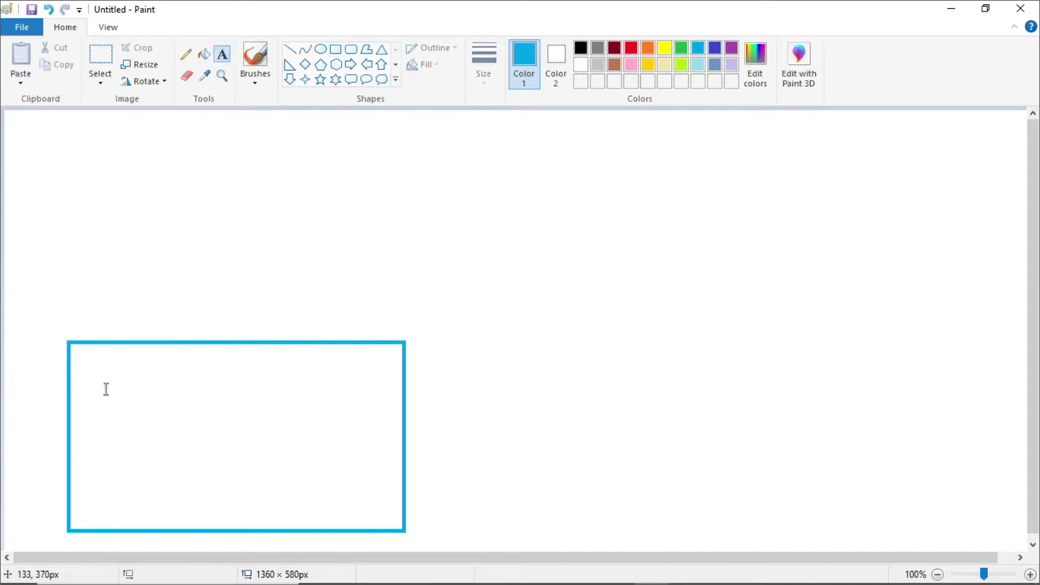
pyautogui.click(161, 328)
pyautogui.write('OnPremises')
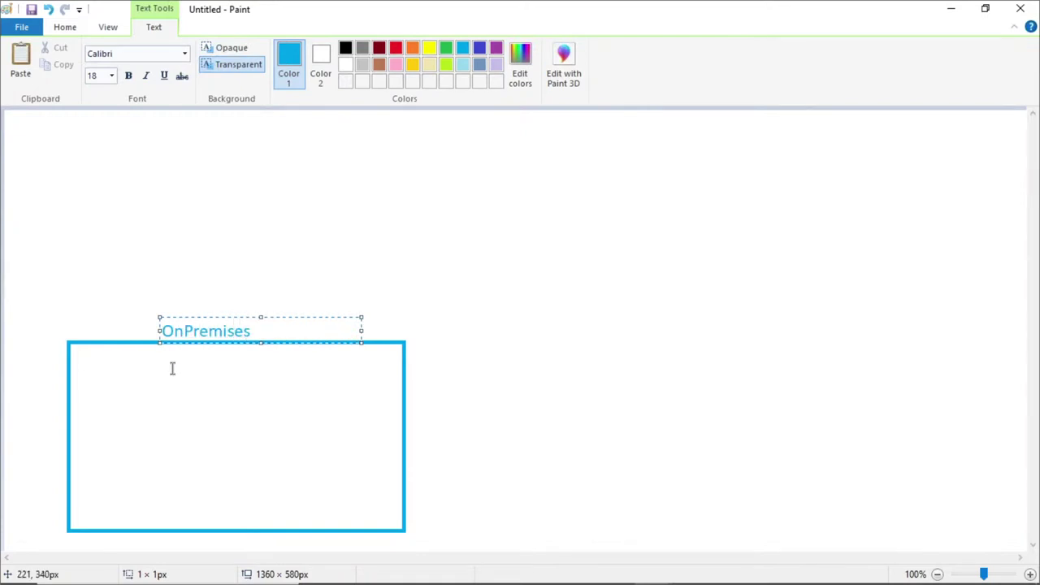
pyautogui.click(209, 130)
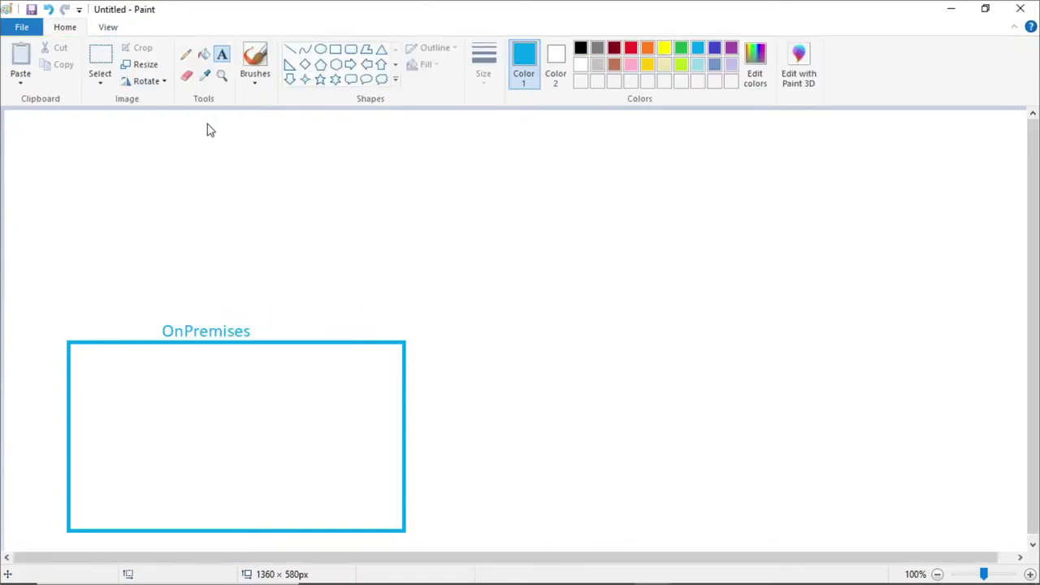
# Draw a triangle inside the box labelled 'AD' with a 'Users' caption at its base
pyautogui.click(381, 49)
pyautogui.moveTo(107, 388); pyautogui.dragTo(201, 484)
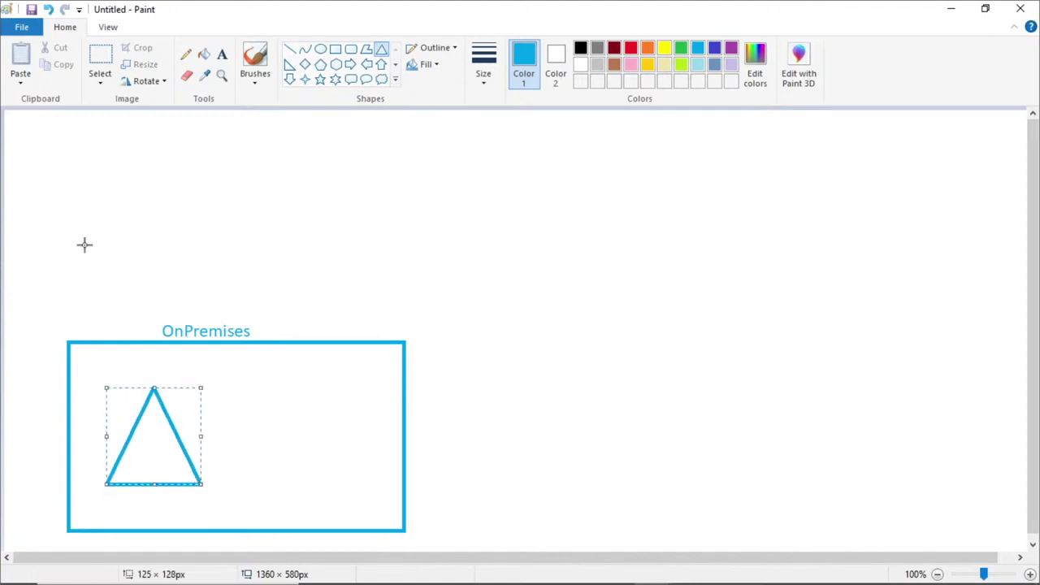
pyautogui.click(222, 54)
pyautogui.click(134, 441)
pyautogui.write('AD')
pyautogui.click(242, 392)
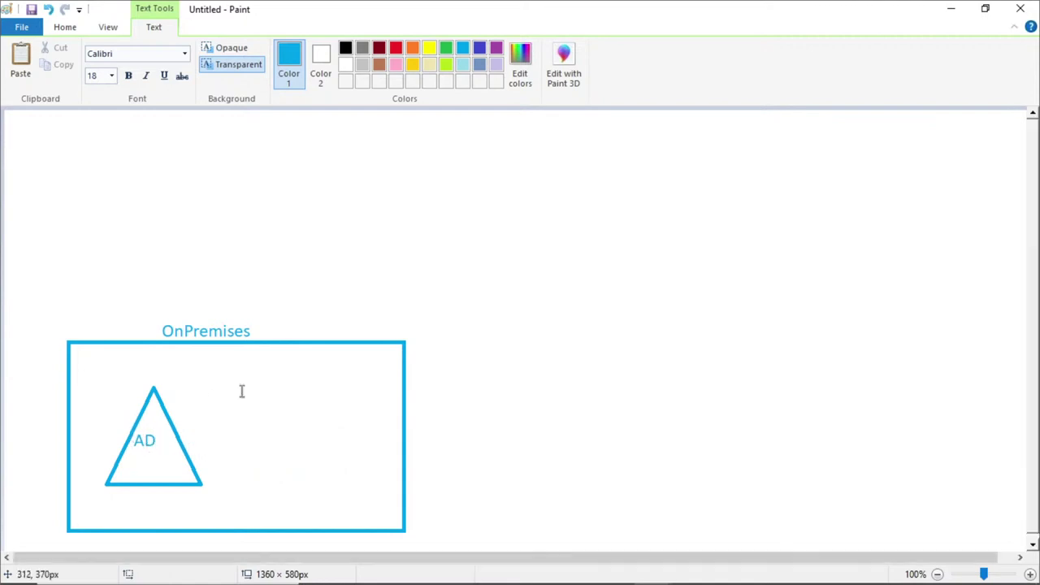
pyautogui.click(140, 471)
pyautogui.write('Users Ben Aliza')
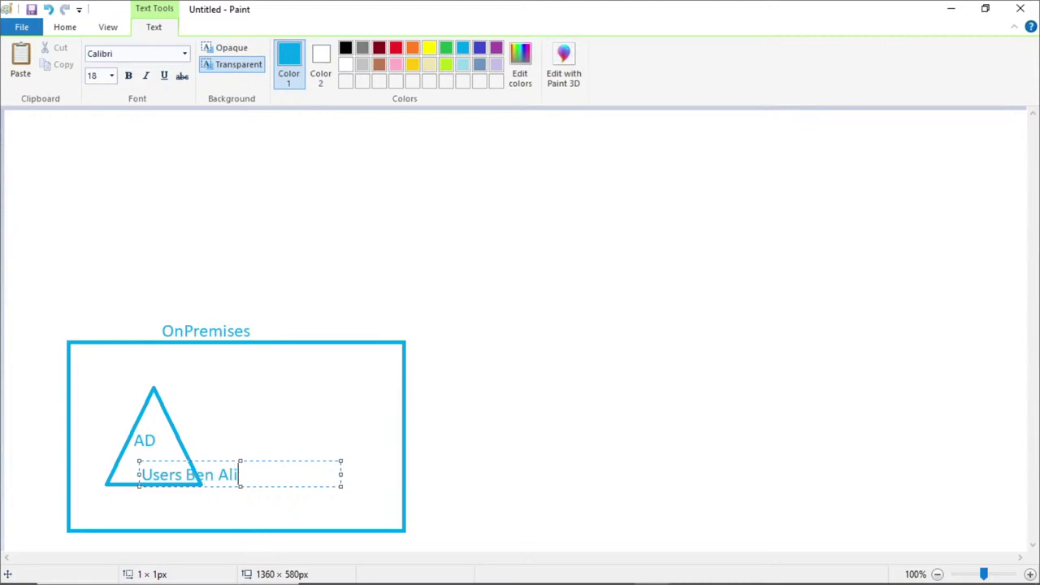
pyautogui.click(285, 408)
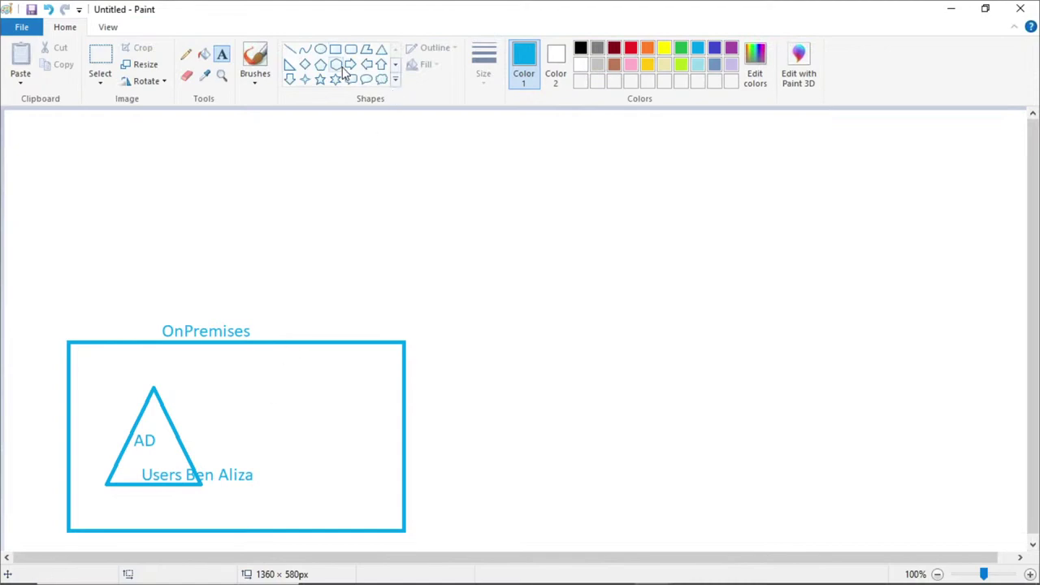
# Draw a black thought-bubble cloud holding a triangle labelled 'AAD'
pyautogui.click(381, 79)
pyautogui.moveTo(411, 143); pyautogui.dragTo(639, 296)
pyautogui.click(580, 50)
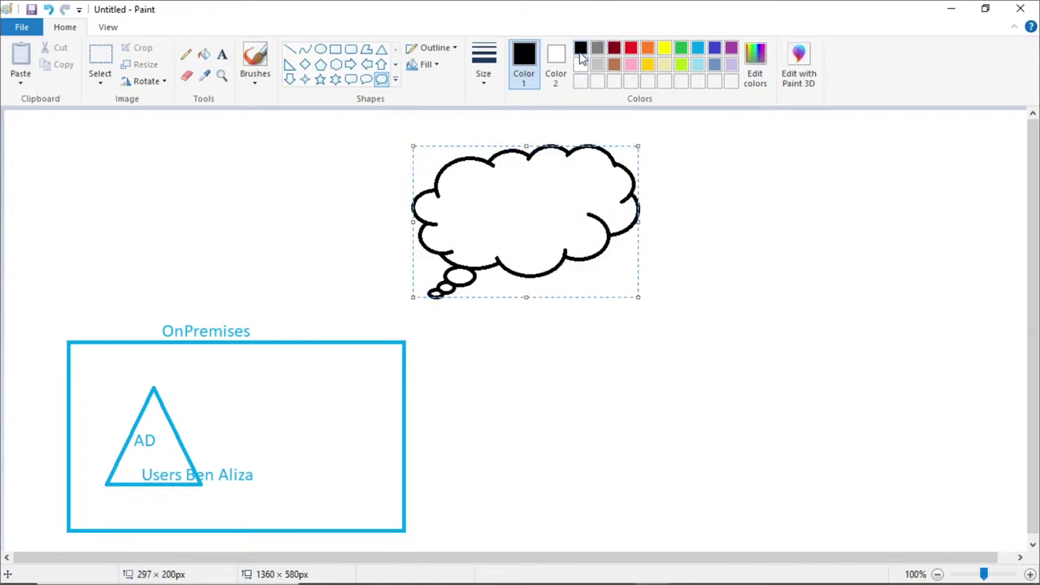
pyautogui.click(278, 192)
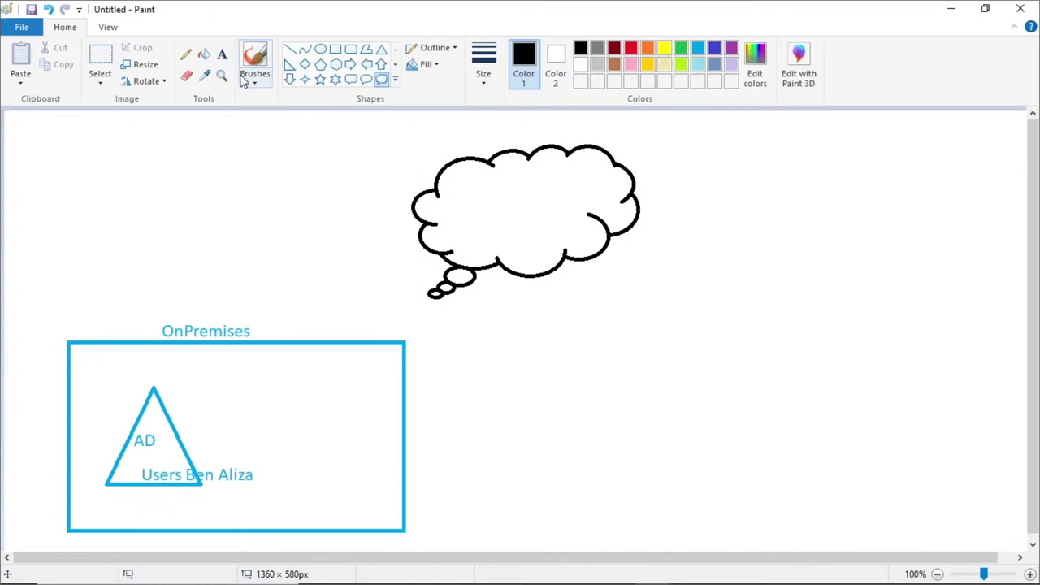
pyautogui.click(222, 54)
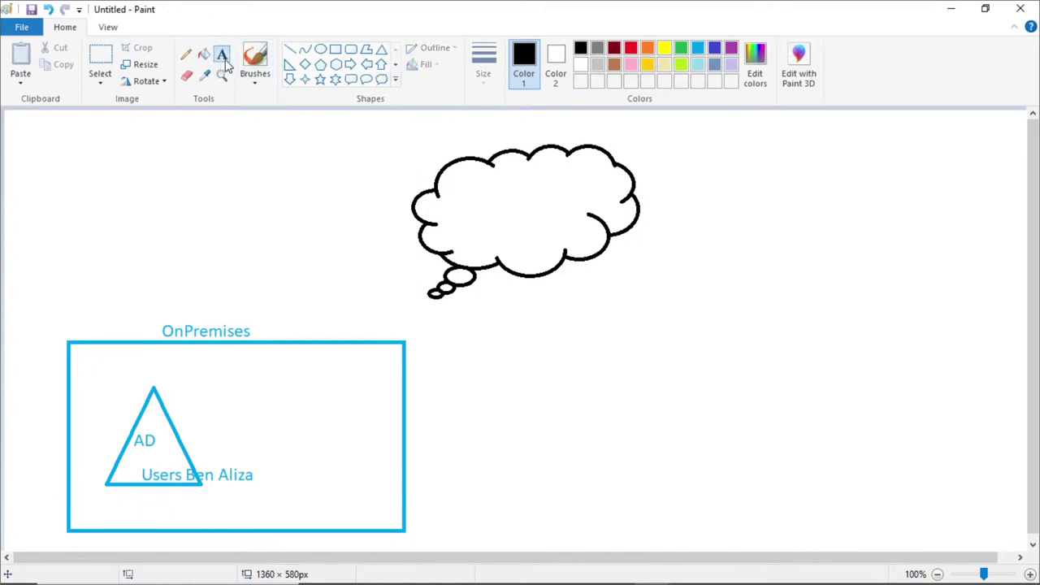
pyautogui.click(381, 49)
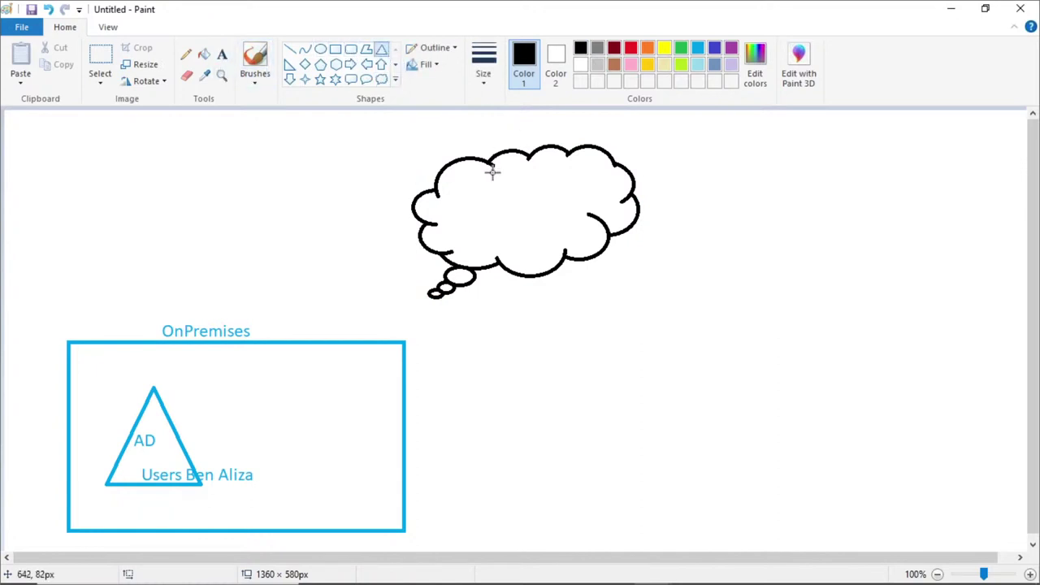
pyautogui.moveTo(486, 168)
pyautogui.mouseDown()
pyautogui.moveTo(571, 242)
pyautogui.moveTo(595, 243)
pyautogui.moveTo(489, 215)
pyautogui.moveTo(517, 213)
pyautogui.mouseUp()
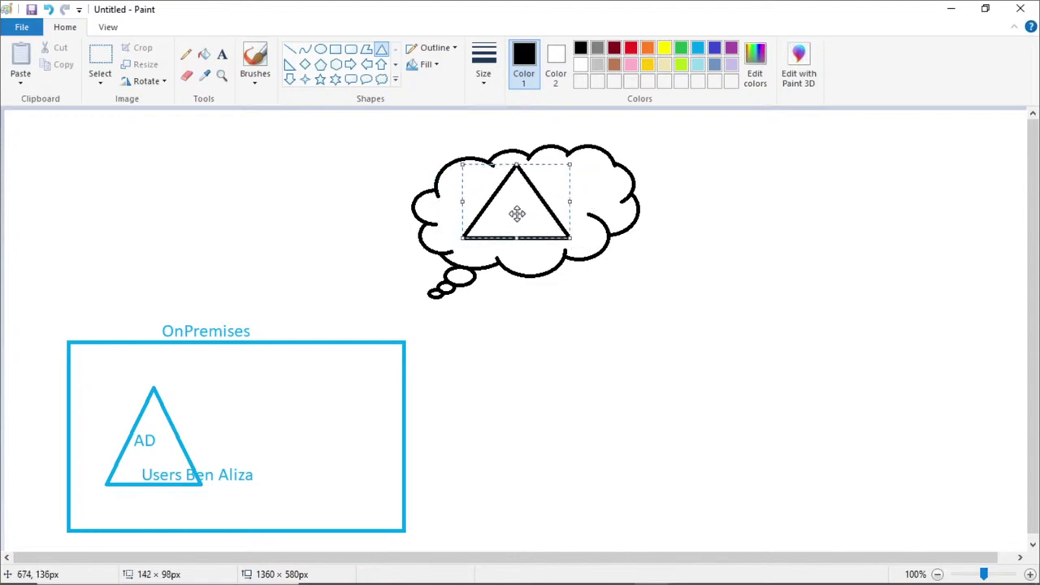
pyautogui.click(223, 56)
pyautogui.click(458, 186)
pyautogui.write('AAD')
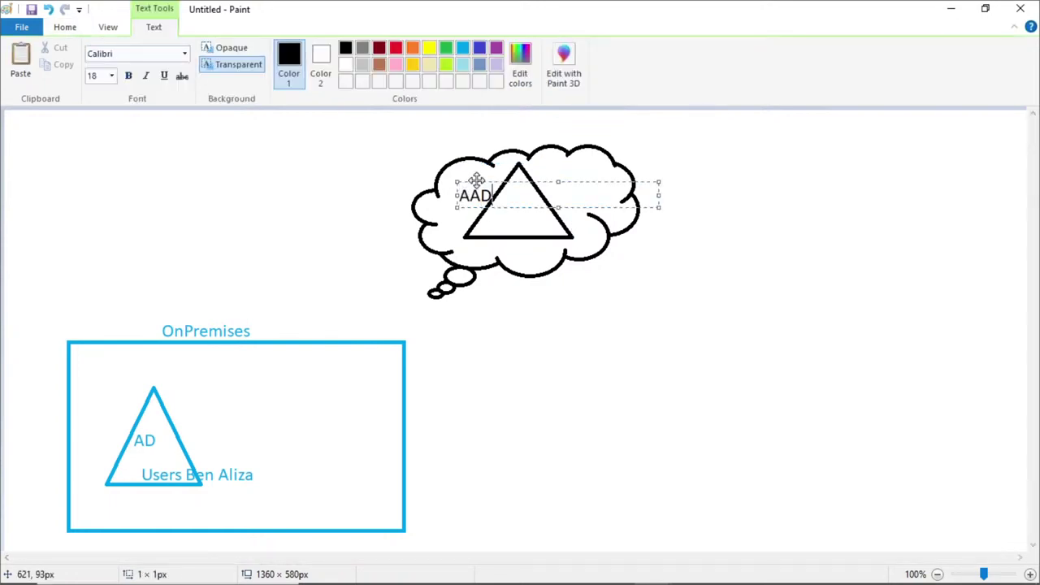
pyautogui.moveTo(476, 179); pyautogui.dragTo(471, 176)
pyautogui.click(28, 150)
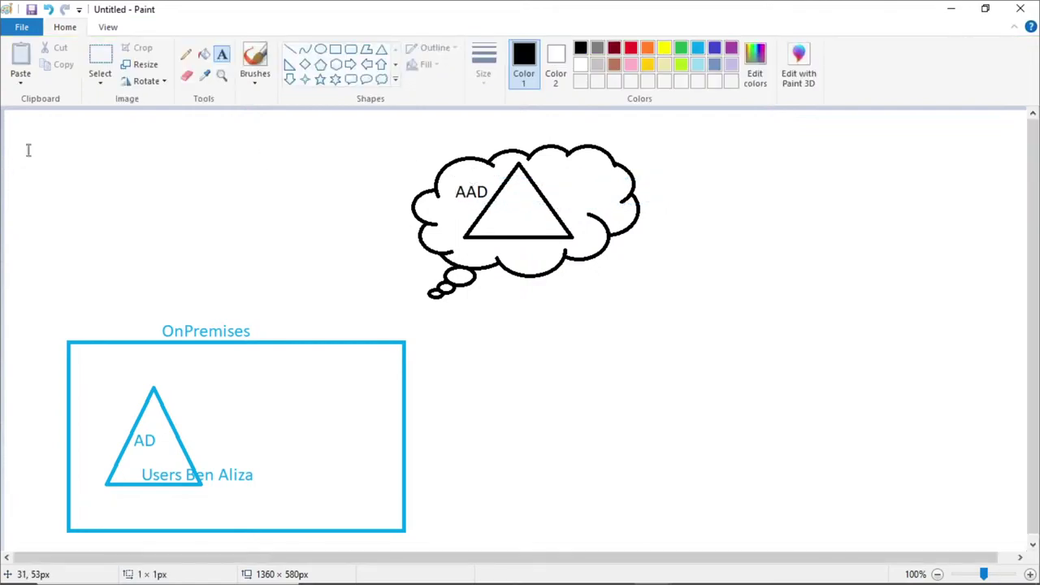
# Add the one-line note 'AAD=Tenant=Domain=Directory Service' at the canvas top left
pyautogui.click(28, 150)
pyautogui.write('AAD')
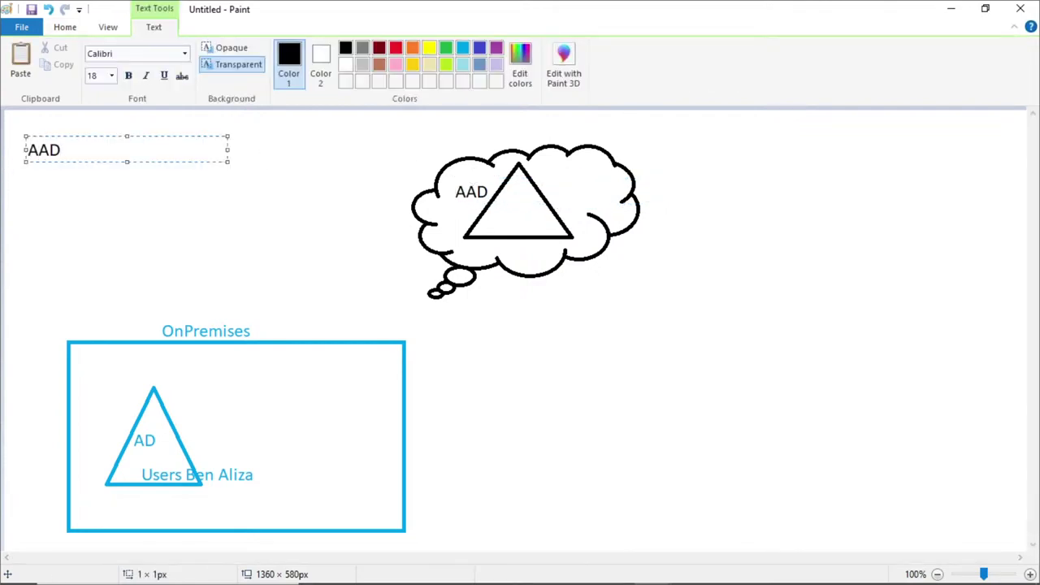
pyautogui.write('=tena')
pyautogui.write('Tenan')
pyautogui.write('t=Domain=D')
pyautogui.write('irectory')
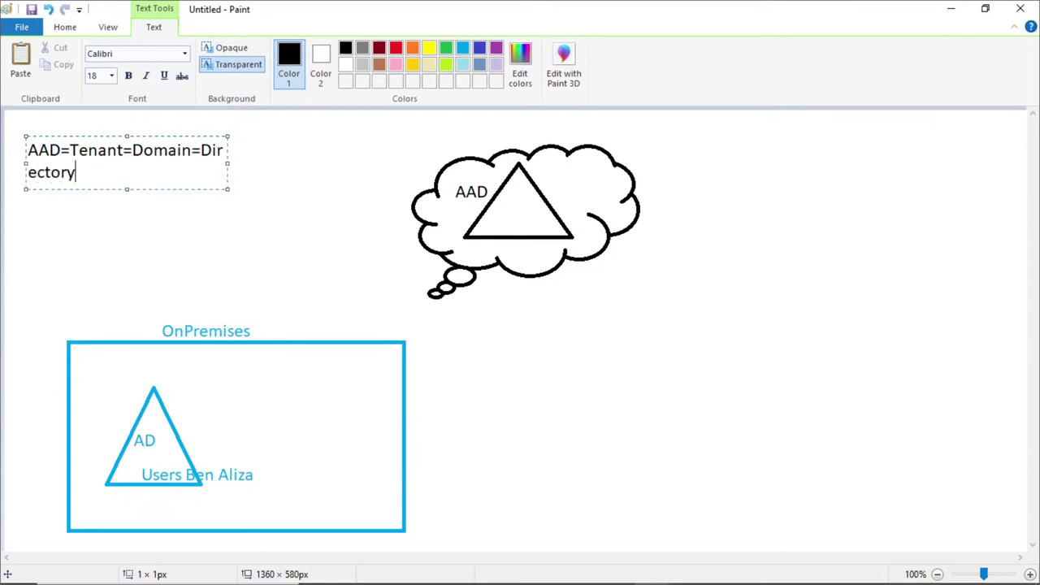
pyautogui.write(' Services')
pyautogui.moveTo(227, 165); pyautogui.dragTo(344, 157)
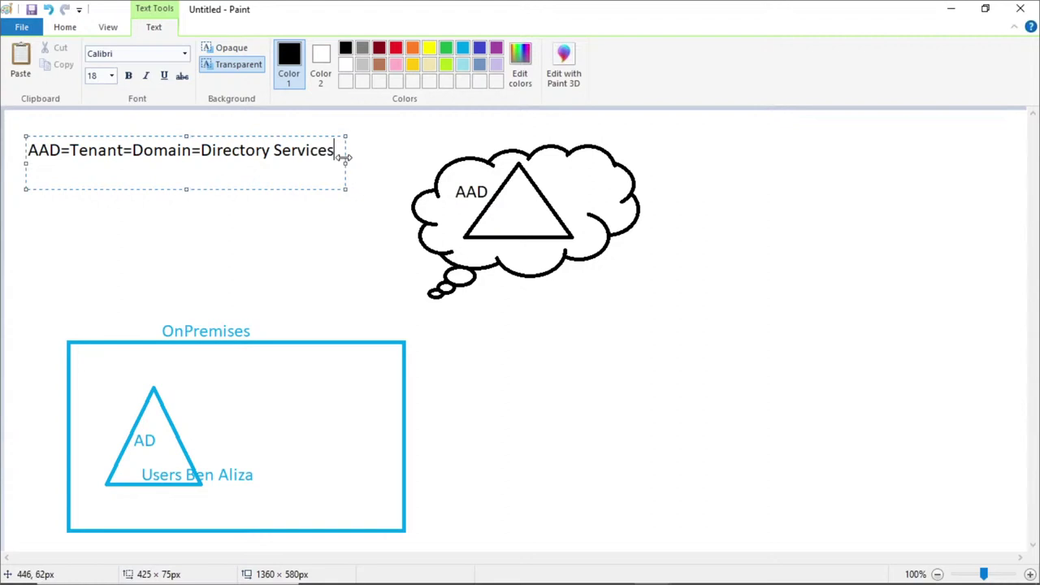
pyautogui.click(159, 240)
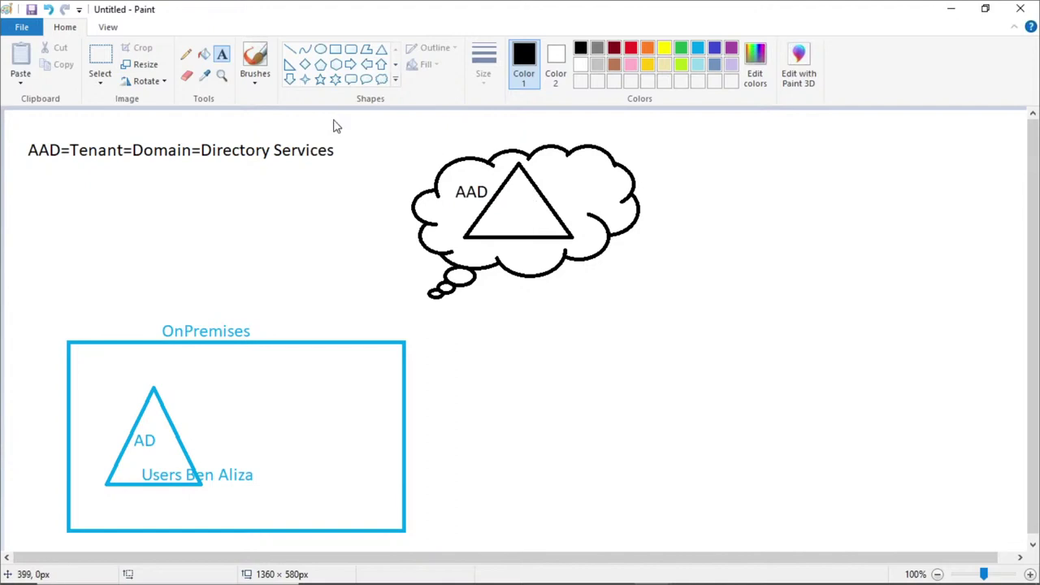
# Draw a small purple diamond right of the cloud's triangle
pyautogui.click(304, 64)
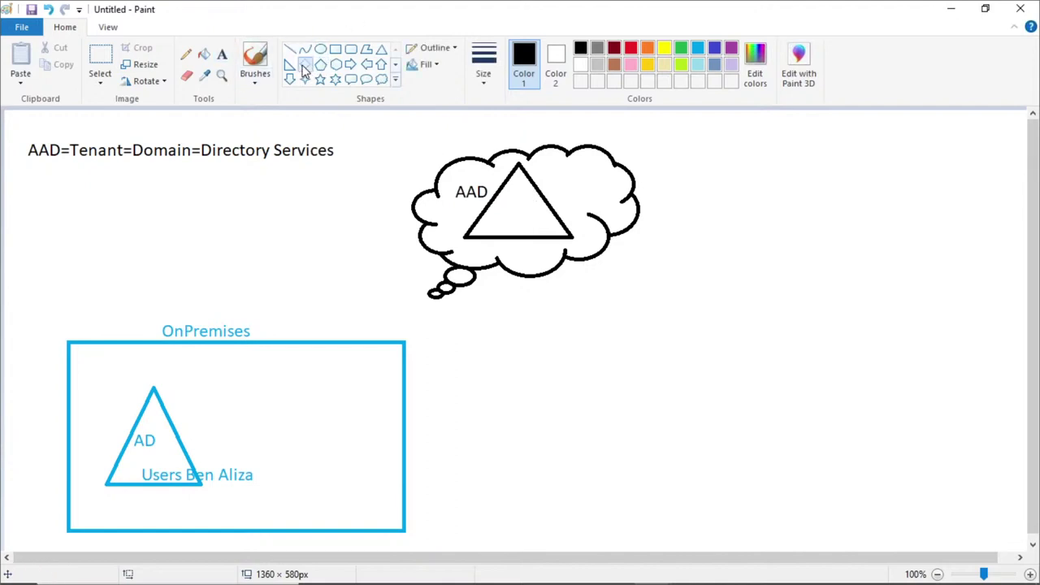
pyautogui.moveTo(575, 163); pyautogui.dragTo(599, 191)
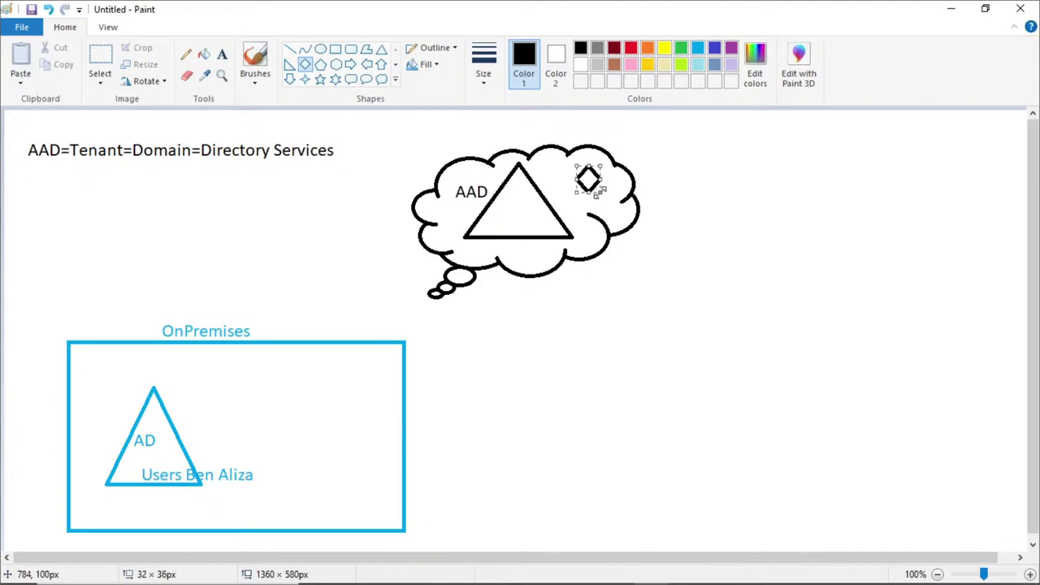
pyautogui.click(731, 48)
# Draw purple lines linking the diamond and the AD triangle to the AAD triangle
pyautogui.click(641, 135)
pyautogui.click(287, 54)
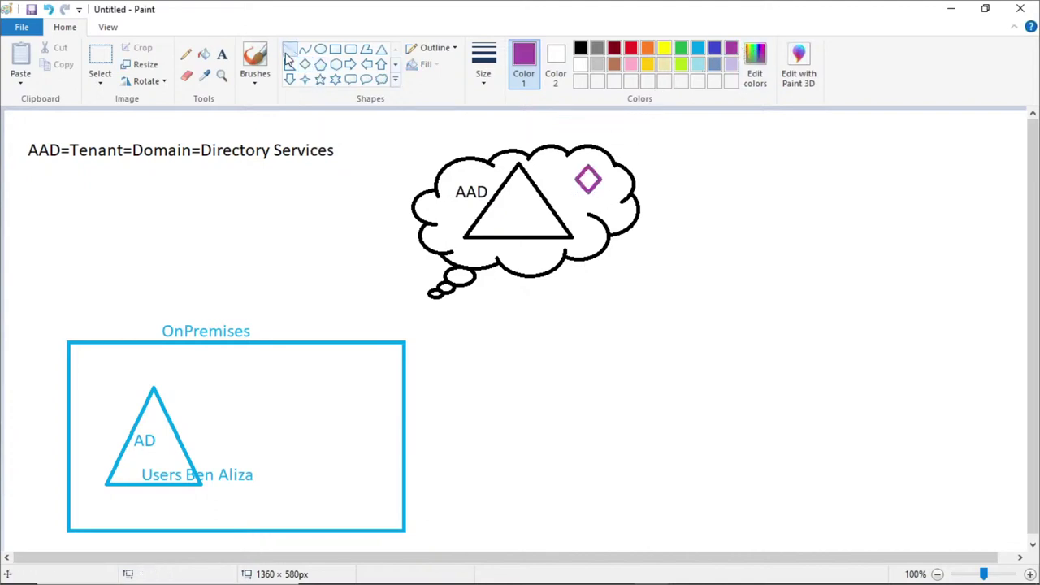
pyautogui.moveTo(579, 190); pyautogui.dragTo(546, 200)
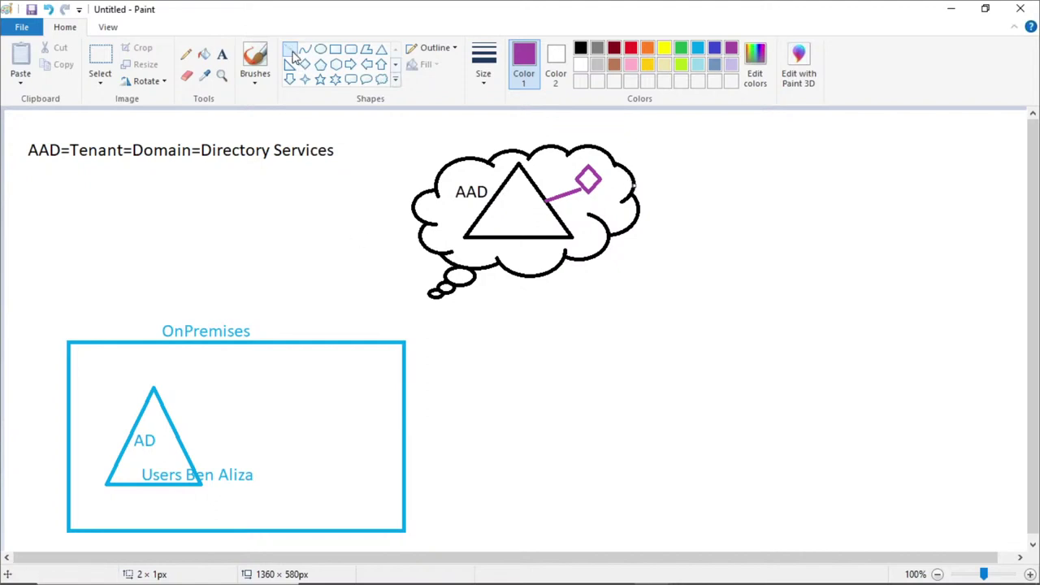
pyautogui.moveTo(188, 455)
pyautogui.mouseDown()
pyautogui.moveTo(330, 360)
pyautogui.moveTo(464, 116)
pyautogui.moveTo(493, 206)
pyautogui.mouseUp()
pyautogui.click(531, 202)
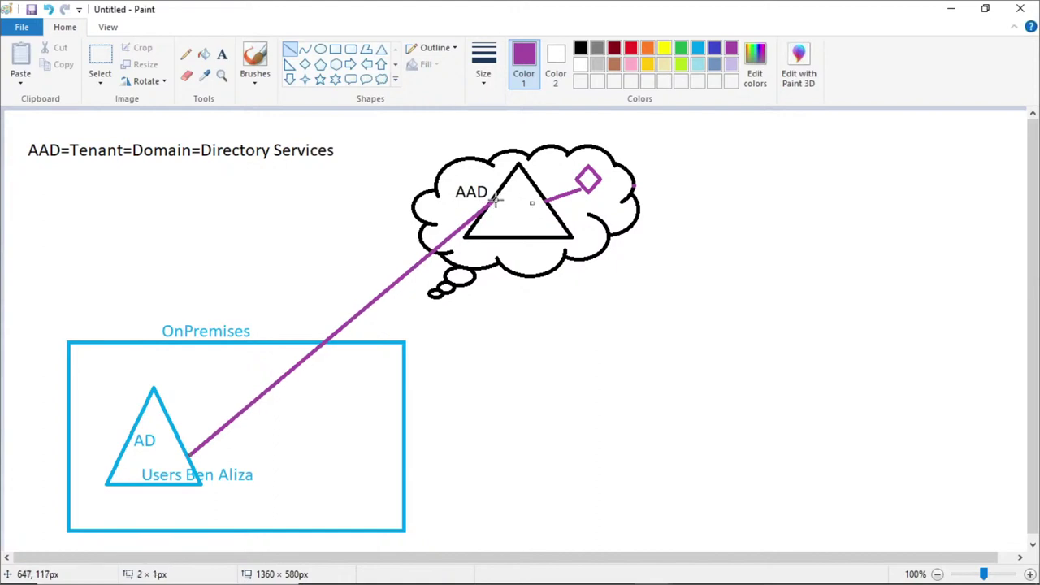
pyautogui.click(496, 200)
pyautogui.moveTo(499, 202); pyautogui.dragTo(547, 201)
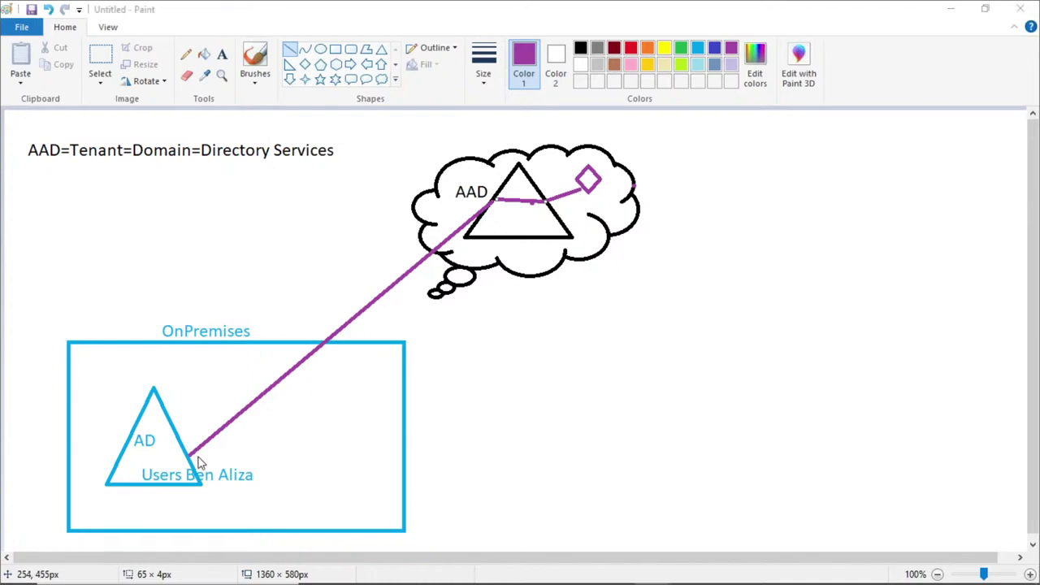
pyautogui.hotkey('alt', 'Tab')
pyautogui.hotkey('alt', 'Tab')
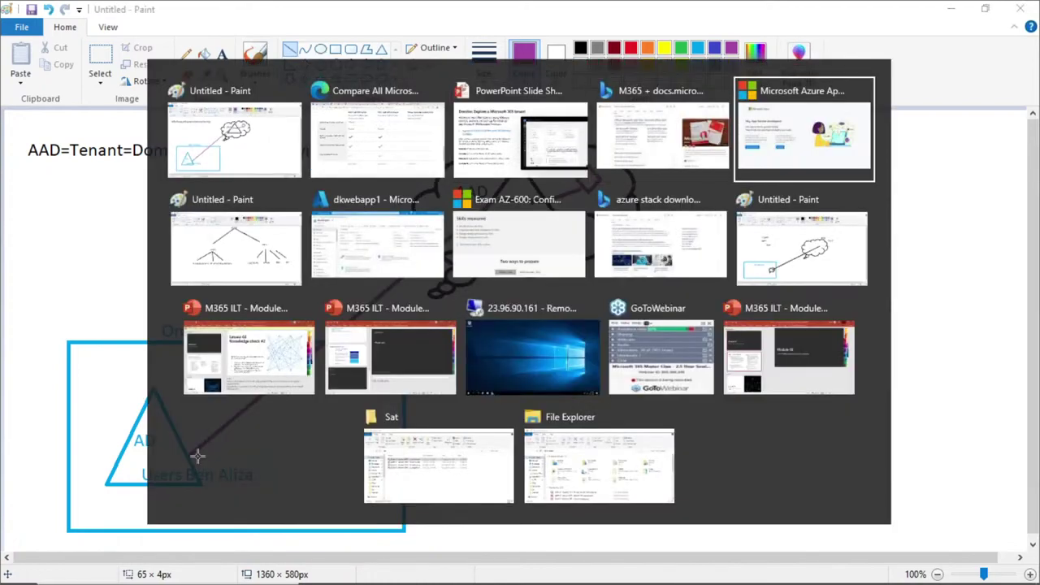
# On the remote server, launch Active Directory Users and Computers from Server Manager Tools
pyautogui.hotkey('alt', 'Escape')
pyautogui.hotkey('alt', 'Tab')
pyautogui.hotkey('alt', 'Tab')
pyautogui.click(199, 453)
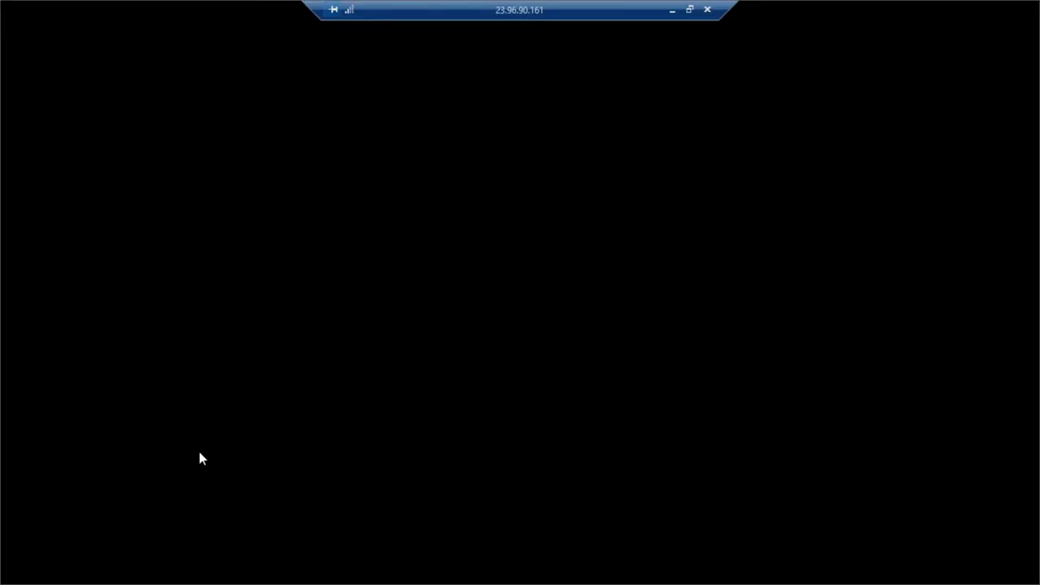
pyautogui.click(203, 569)
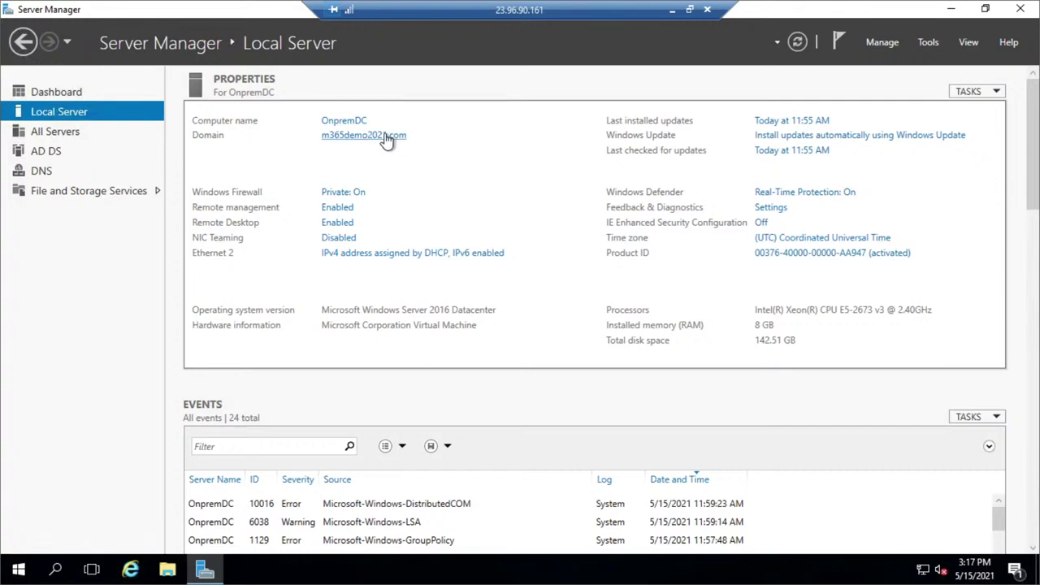
pyautogui.click(926, 45)
pyautogui.click(850, 128)
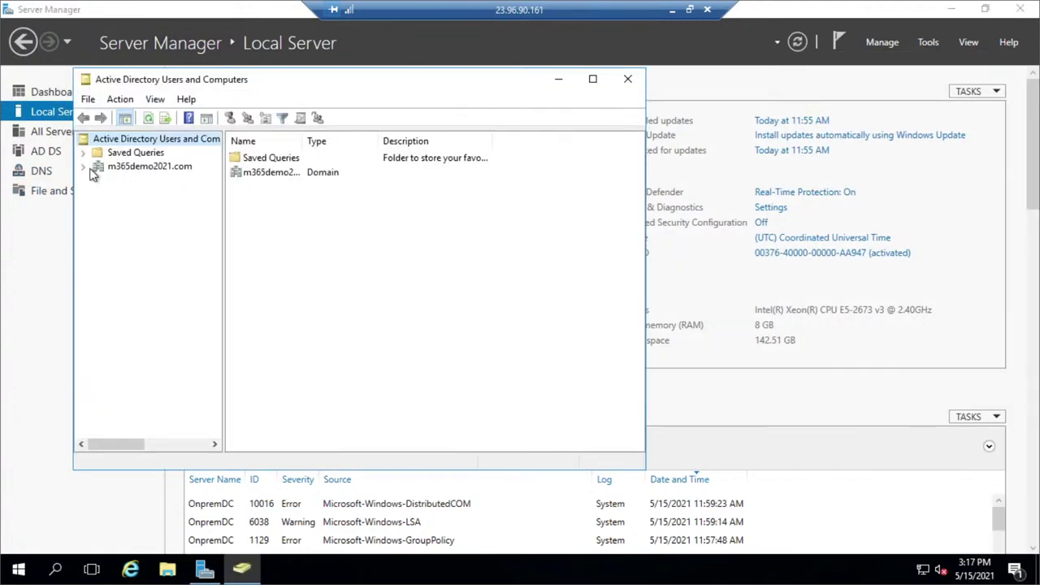
# Create an organizational unit named 'US' under the m365demo2021.com domain
pyautogui.click(83, 166)
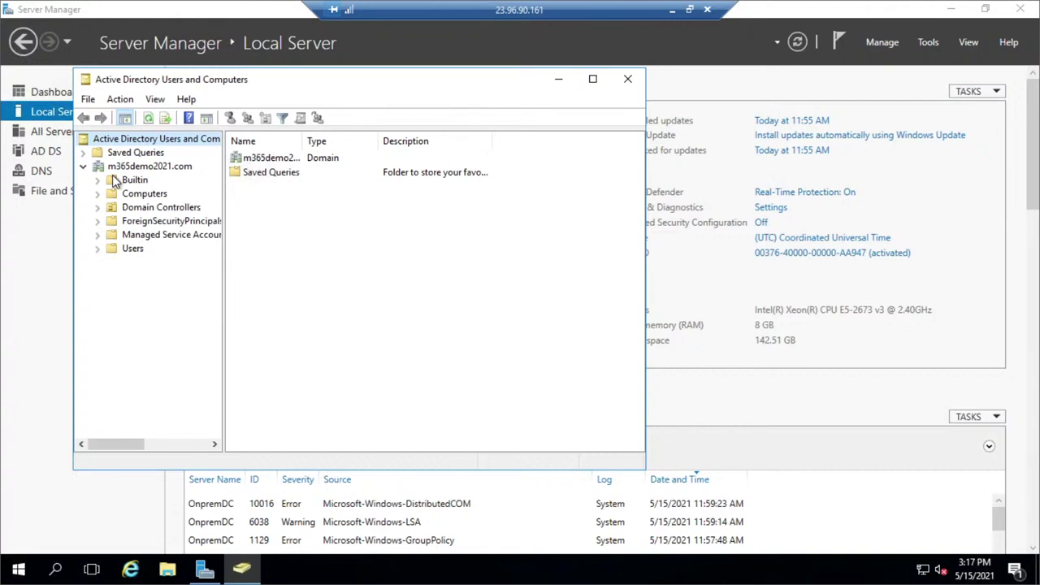
pyautogui.click(140, 168)
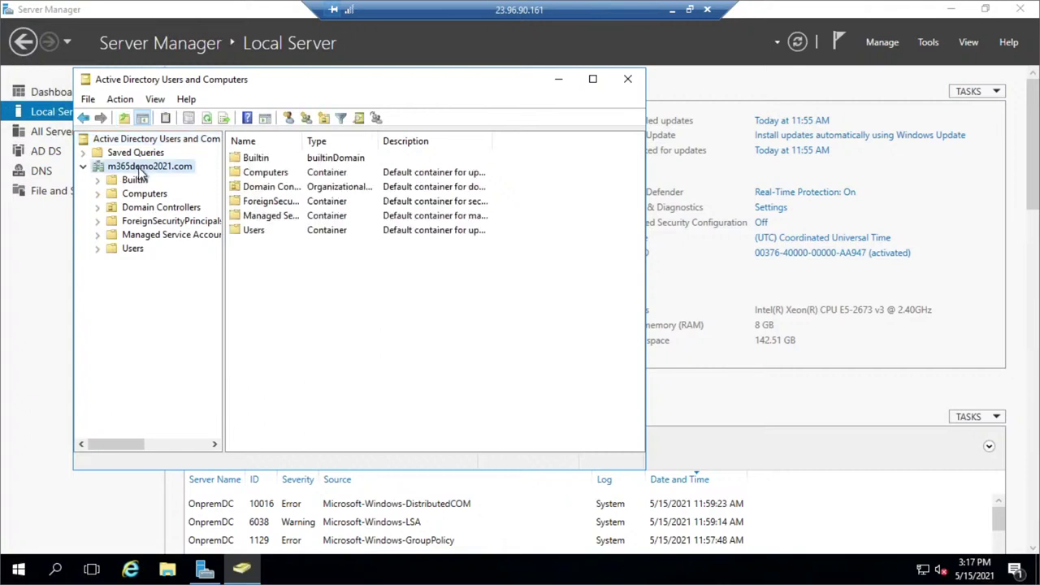
pyautogui.rightClick(139, 168)
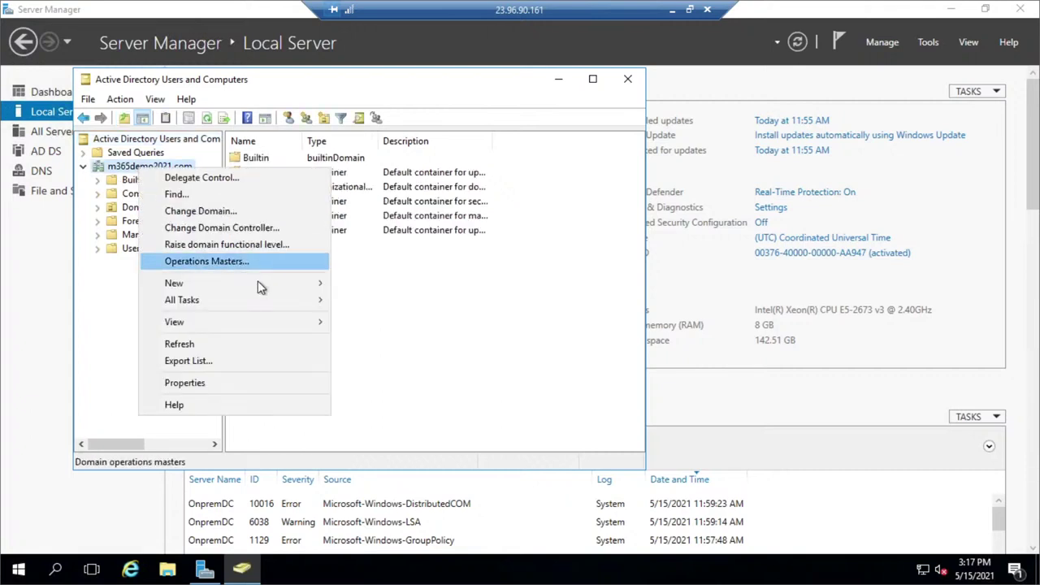
pyautogui.moveTo(258, 282)
pyautogui.click(388, 399)
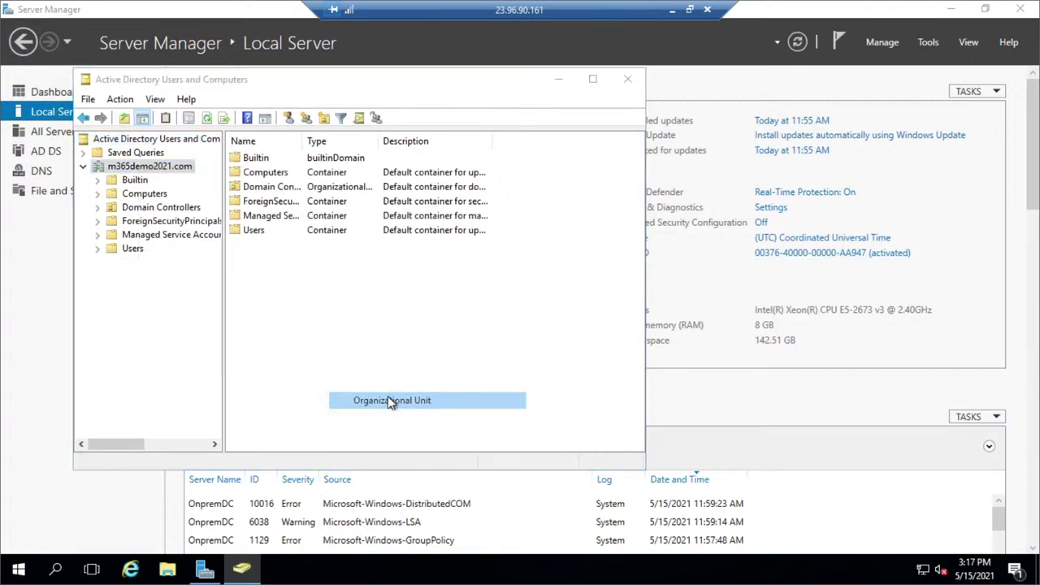
pyautogui.write('US')
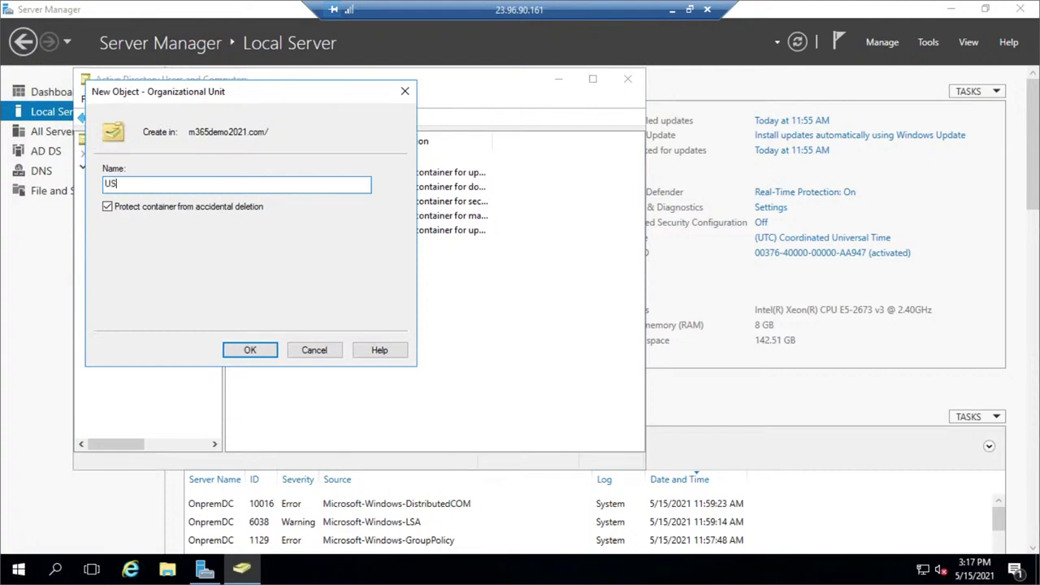
pyautogui.press('Return')
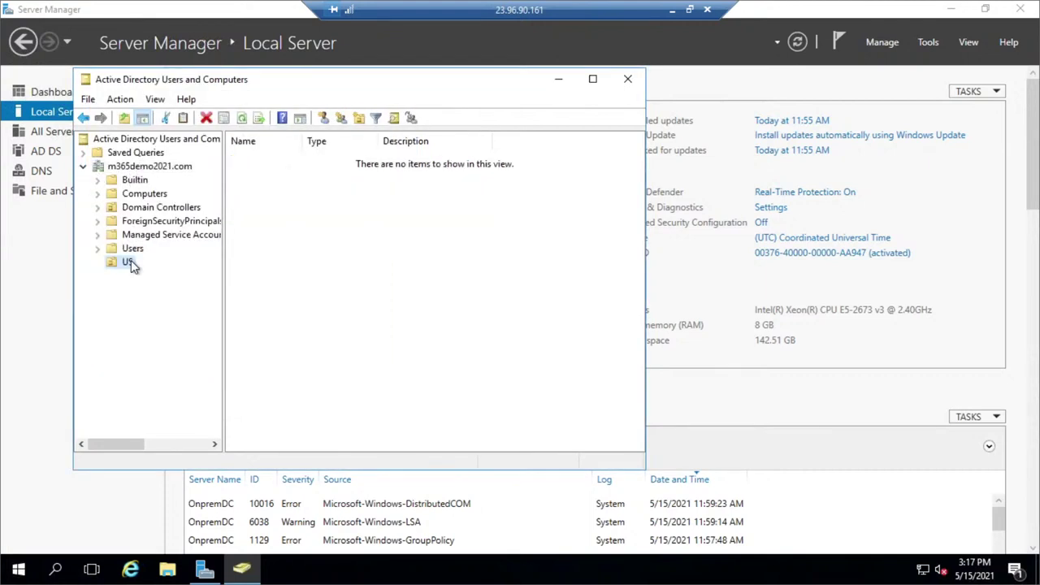
# Create a new user in the US OU with first name, logon name and a password
pyautogui.rightClick(130, 260)
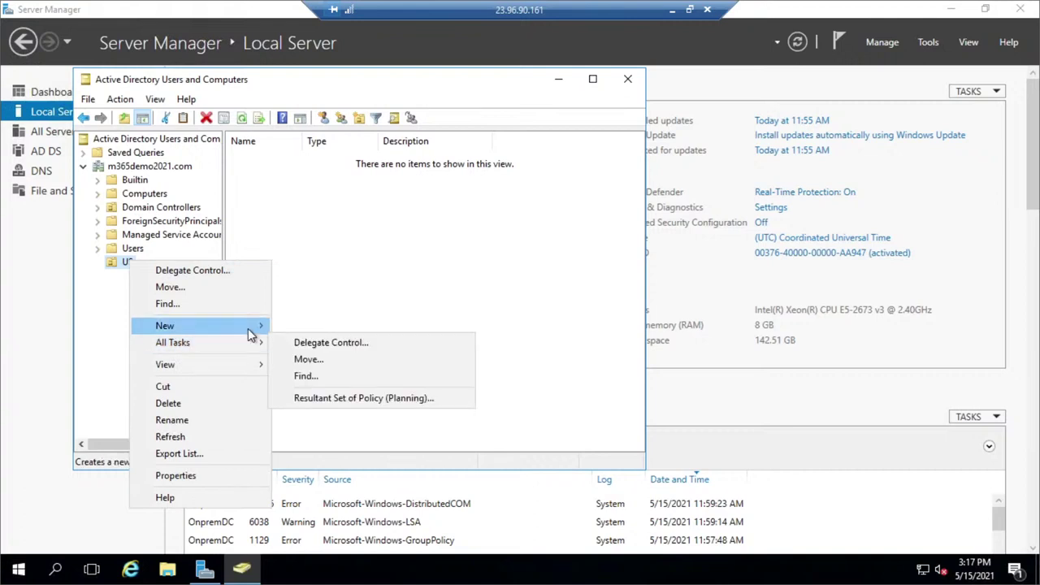
pyautogui.moveTo(248, 328)
pyautogui.click(305, 476)
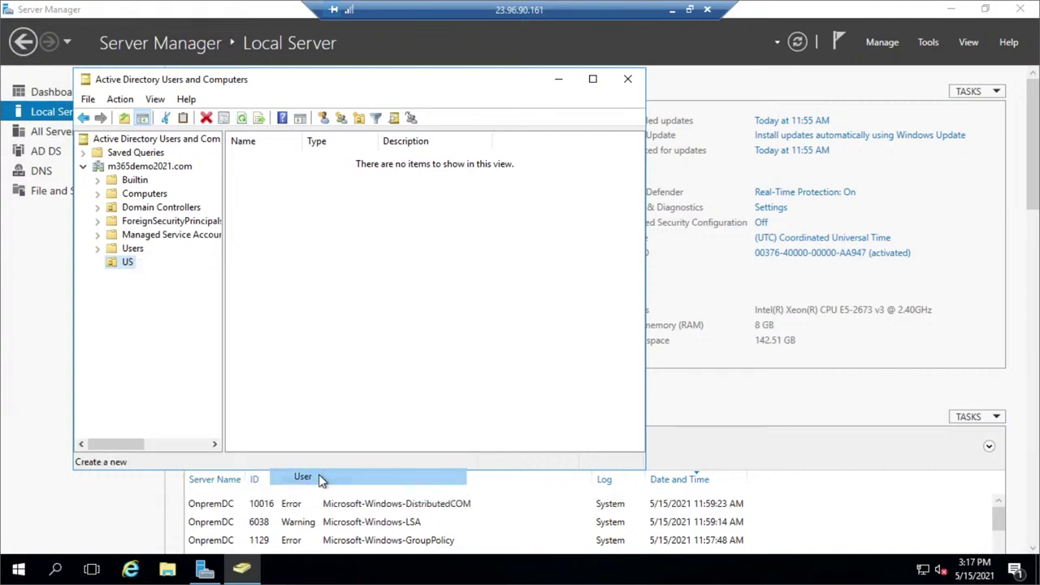
pyautogui.write('be')
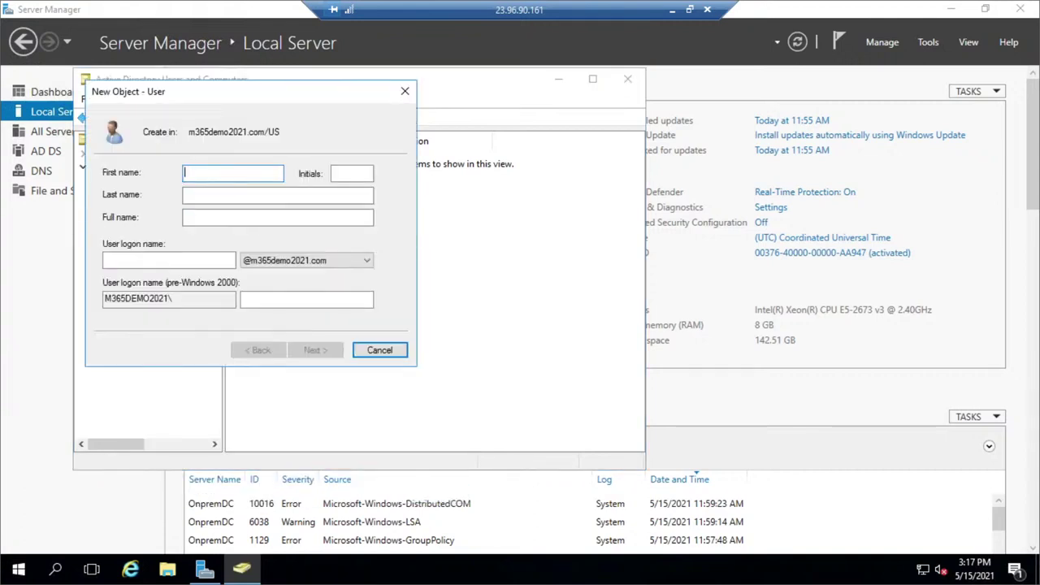
pyautogui.write('Ben')
pyautogui.click(130, 260)
pyautogui.press('Return')
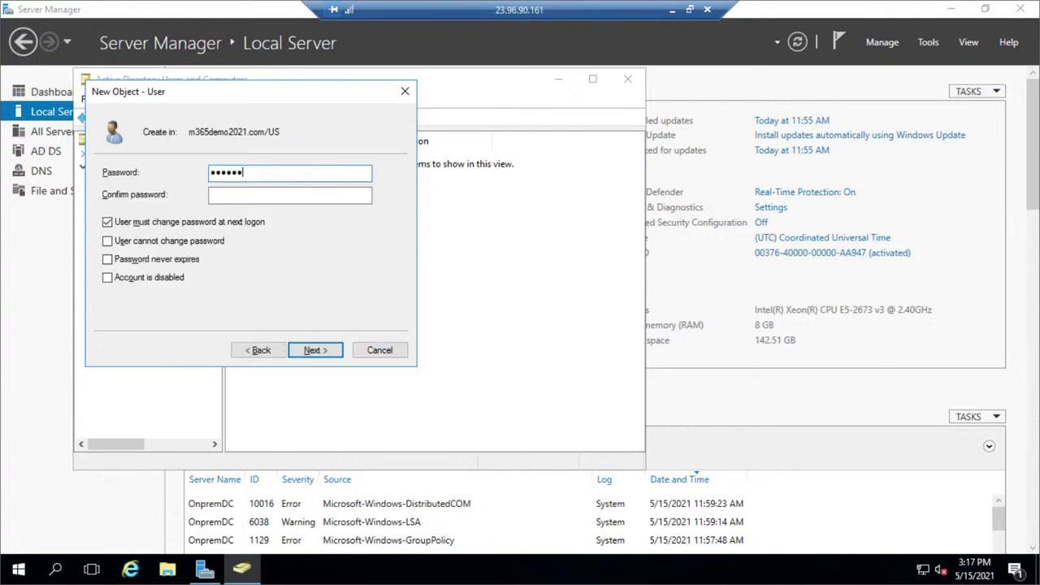
pyautogui.press('Tab')
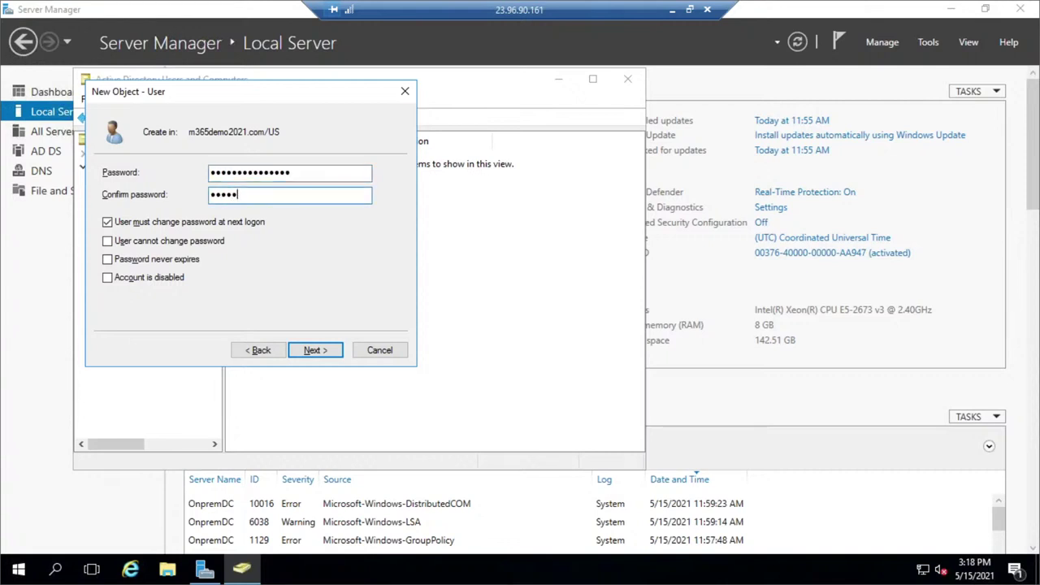
pyautogui.press('Tab')
pyautogui.press('Return')
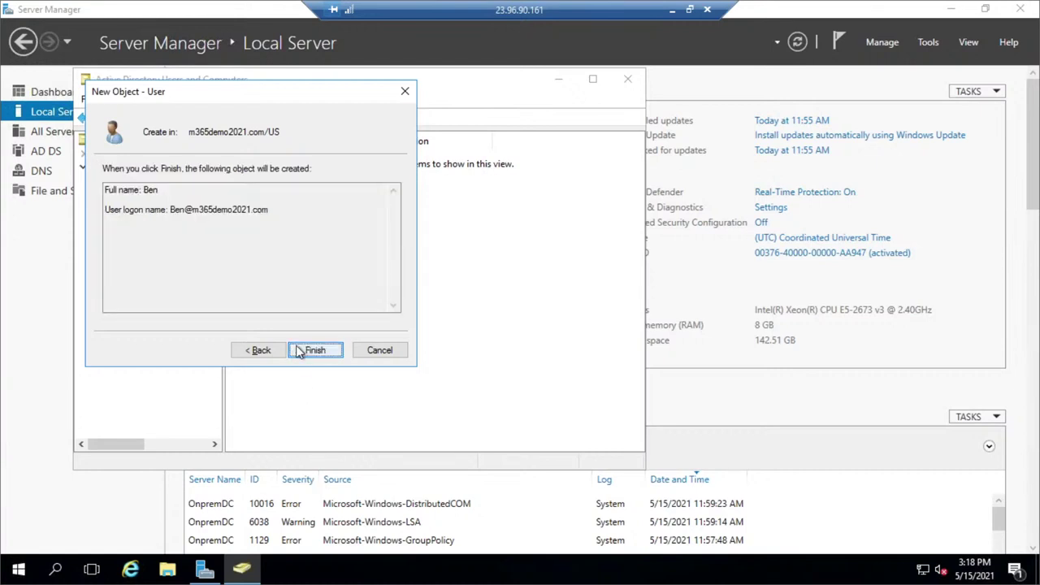
pyautogui.click(300, 350)
# Start a second new user in US and enter its first name and logon name
pyautogui.rightClick(127, 260)
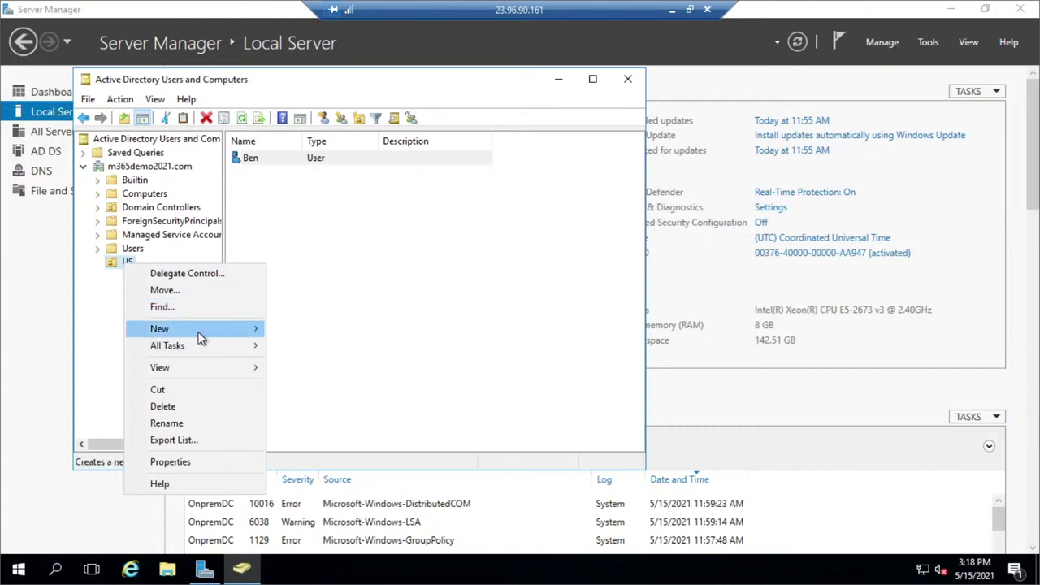
pyautogui.moveTo(200, 330)
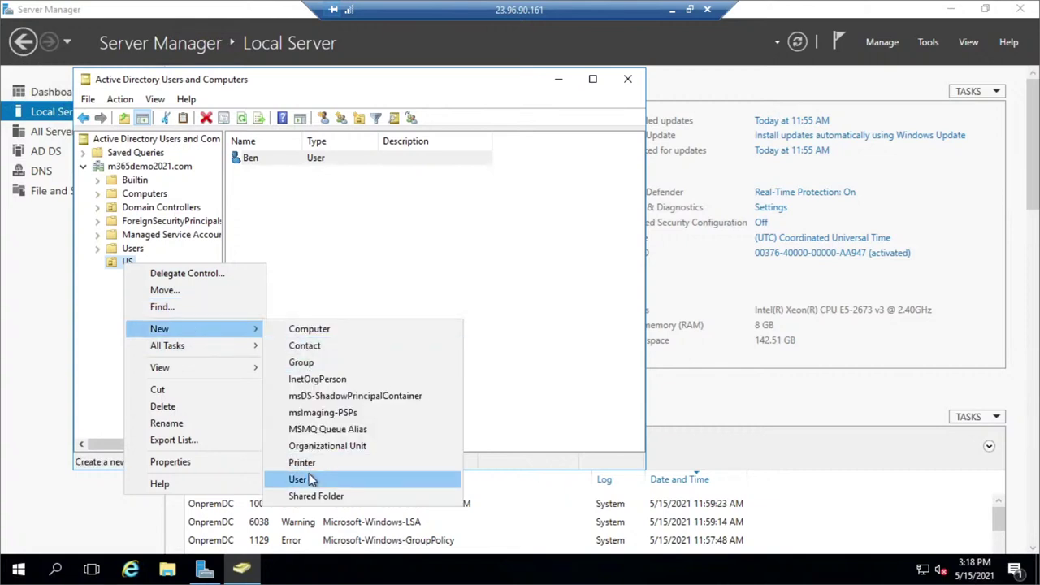
pyautogui.click(310, 480)
pyautogui.write('Aliza')
pyautogui.press('Tab')
pyautogui.press('Tab')
pyautogui.press('Tab')
pyautogui.press('Tab')
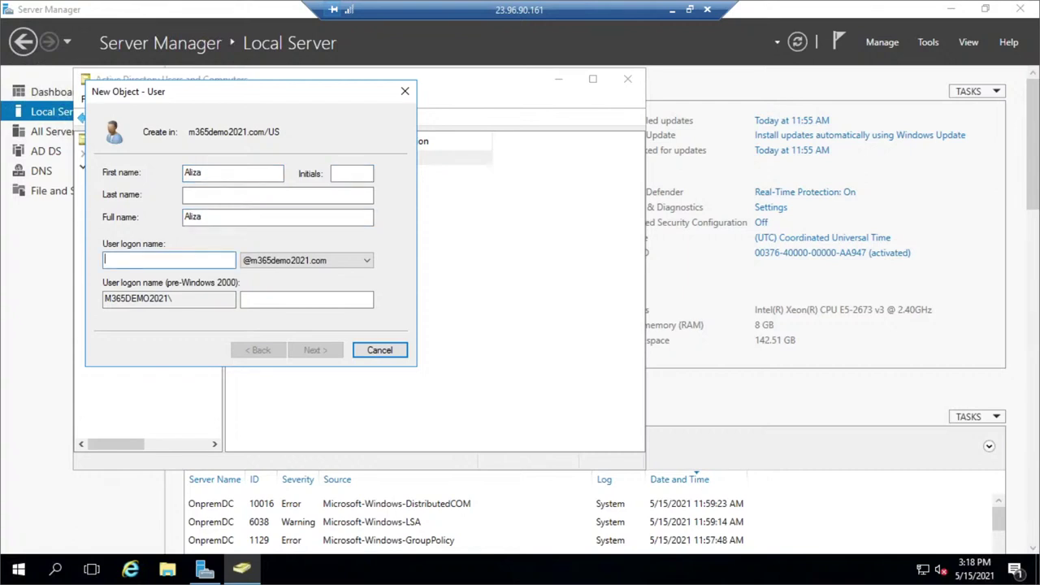
pyautogui.write('Aliza')
pyautogui.press('Tab')
pyautogui.press('Tab')
pyautogui.press('Tab')
pyautogui.press('Tab')
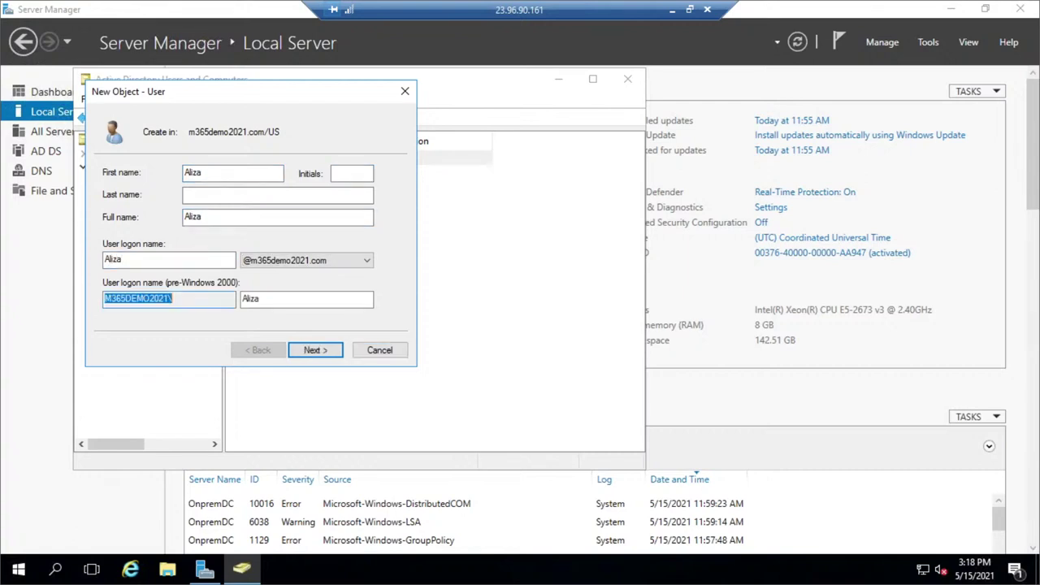
pyautogui.press('Return')
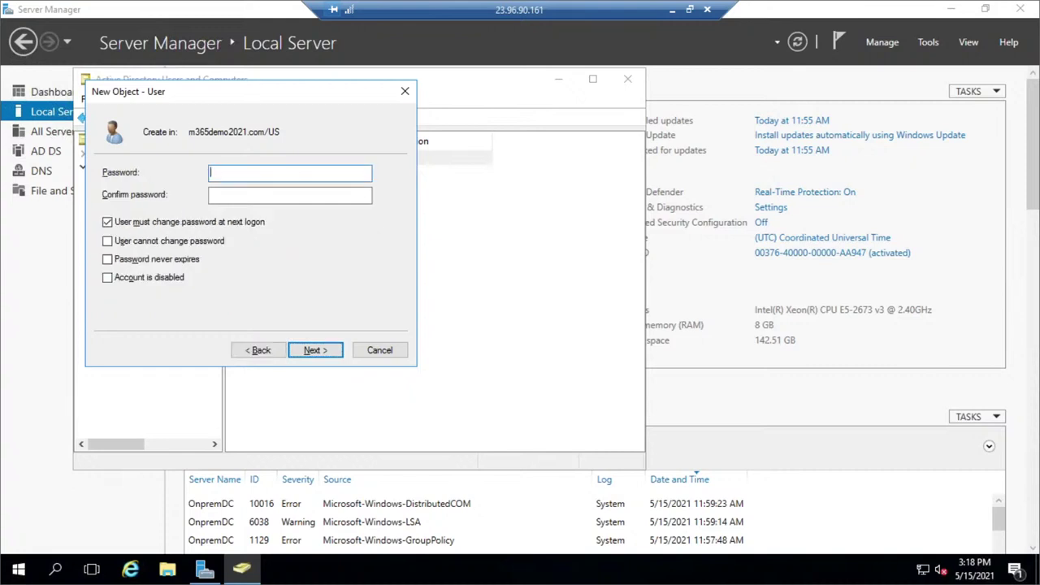
# Set and confirm the second user's password and finish the wizard
pyautogui.write('•••••••••••••••')
pyautogui.press('Tab')
pyautogui.write('•••••••')
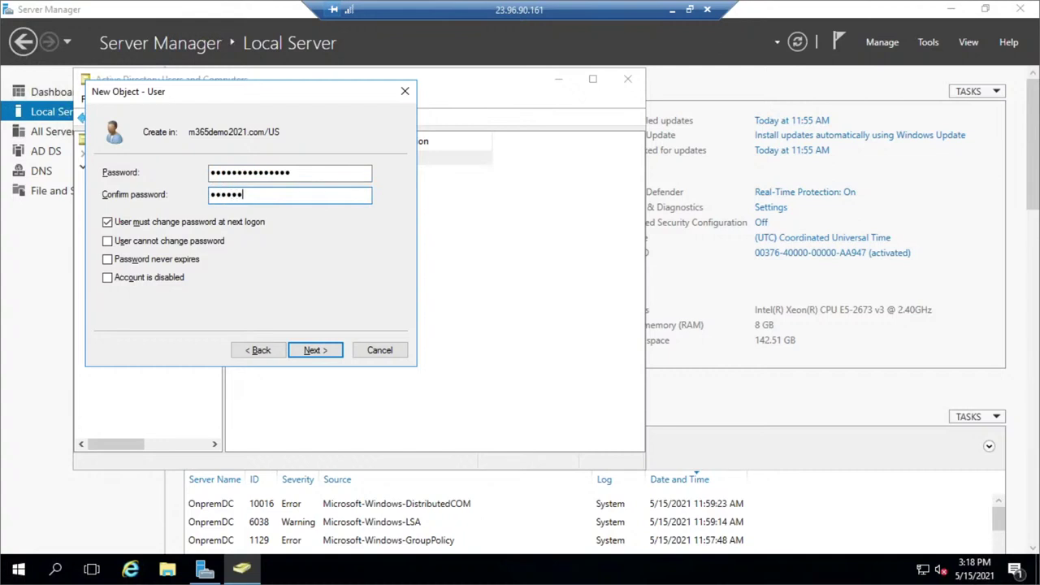
pyautogui.write('••••••••')
pyautogui.press('Tab')
pyautogui.press('Return')
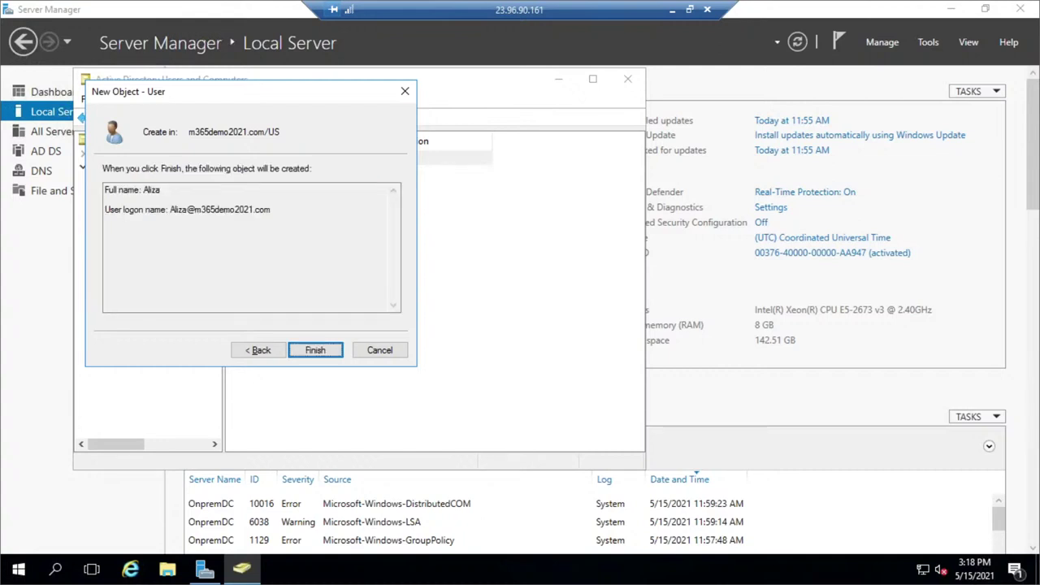
pyautogui.press('Return')
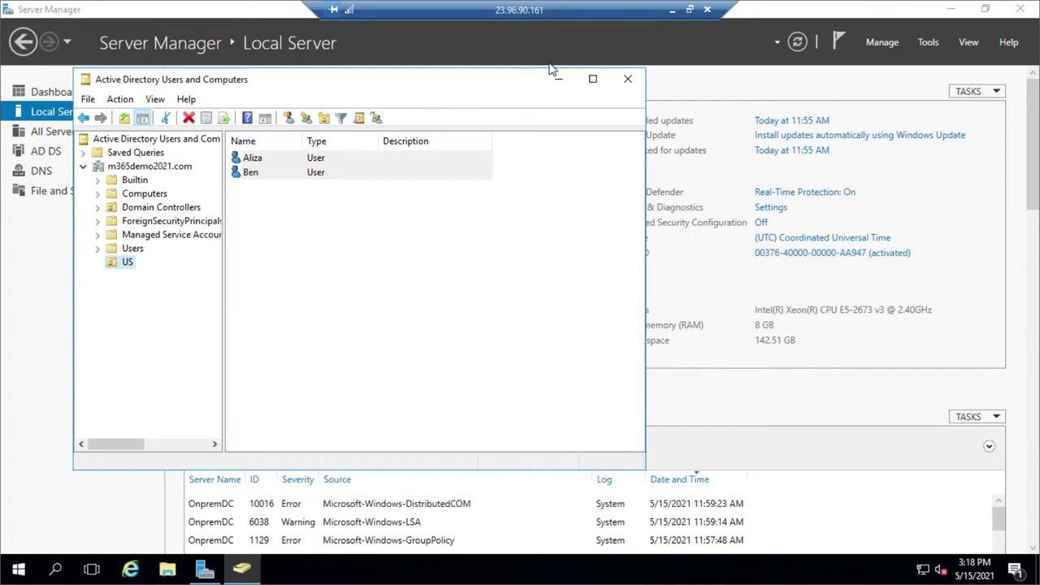
# Minimize the remote session and start the Notepad checklist with 'Create Tenant' and 'Create Global Admin'
pyautogui.click(671, 9)
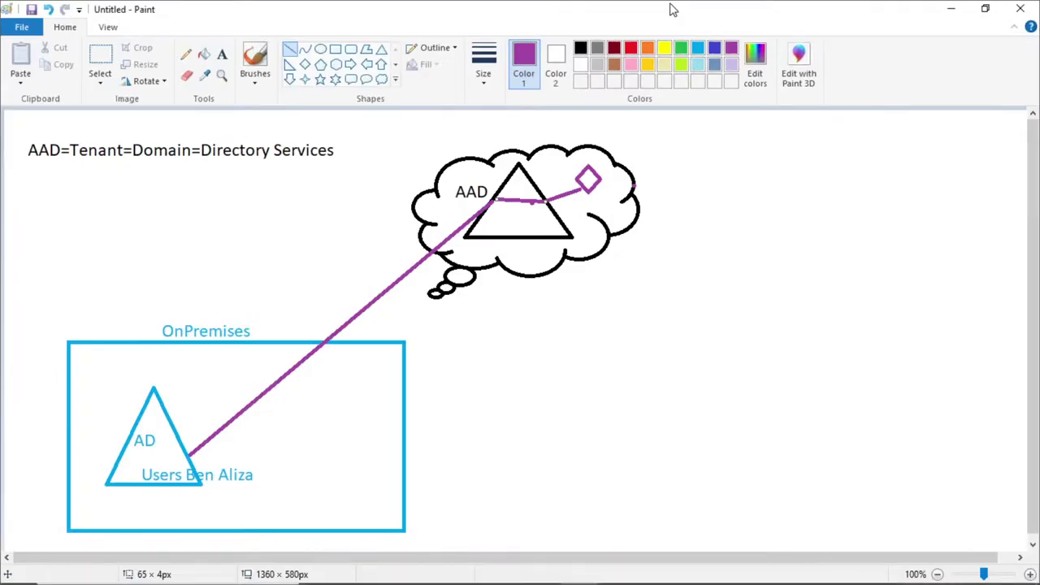
pyautogui.moveTo(571, 200); pyautogui.dragTo(280, 134)
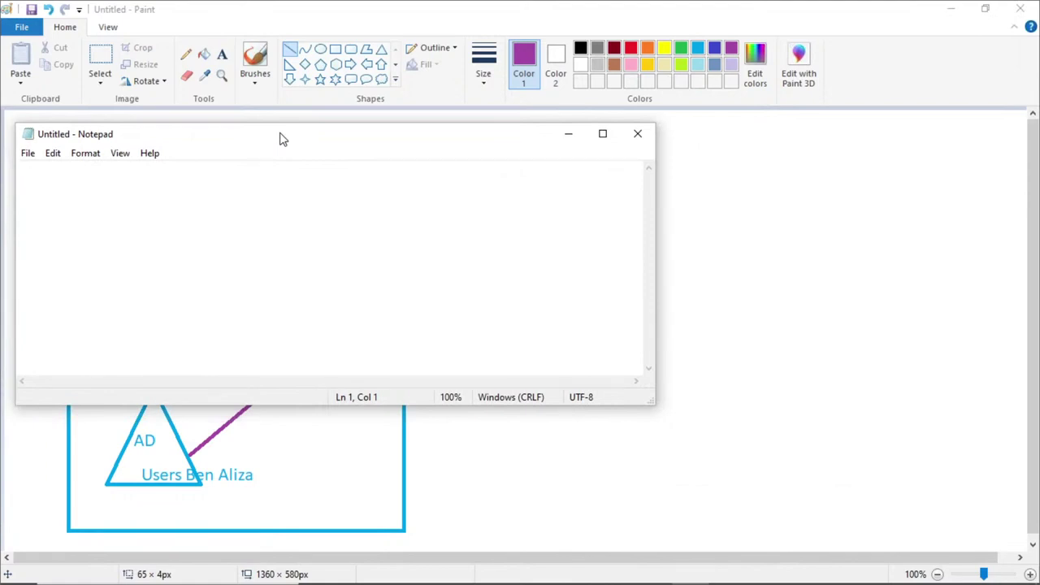
pyautogui.write('C')
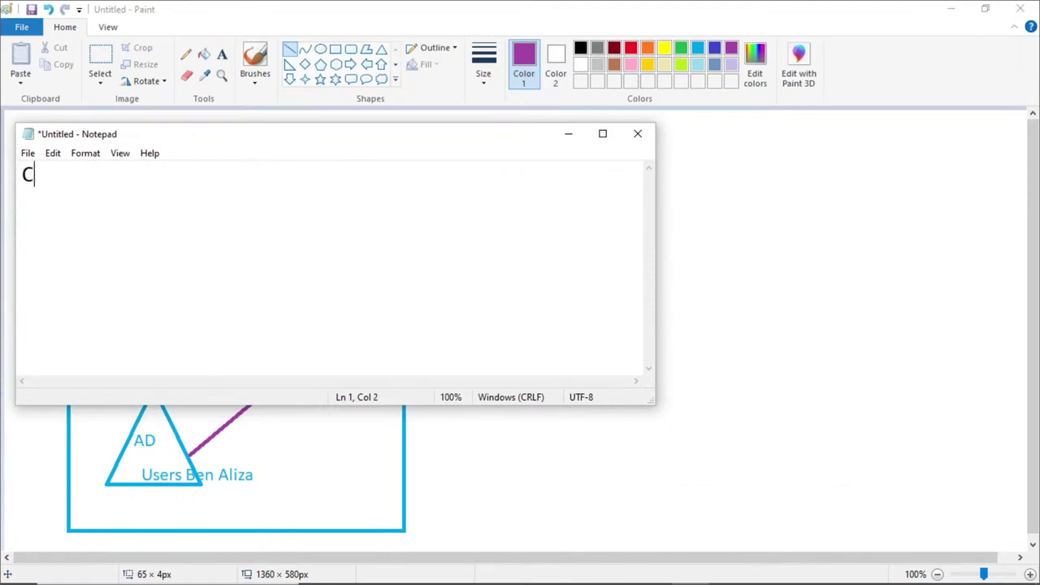
pyautogui.write('reate Tenant')
pyautogui.press('Return')
pyautogui.write('Creat')
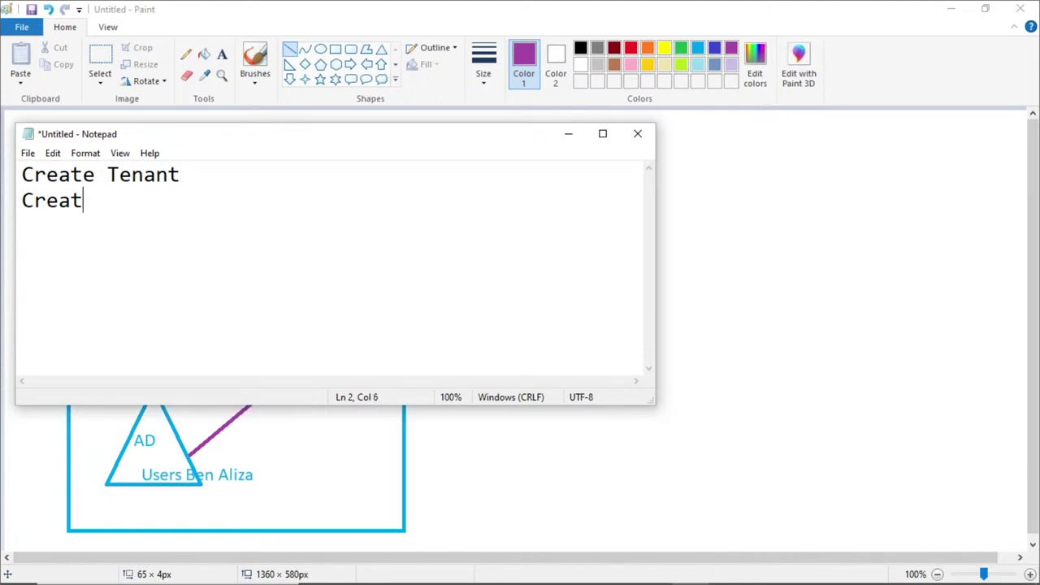
pyautogui.write('e Global Admin')
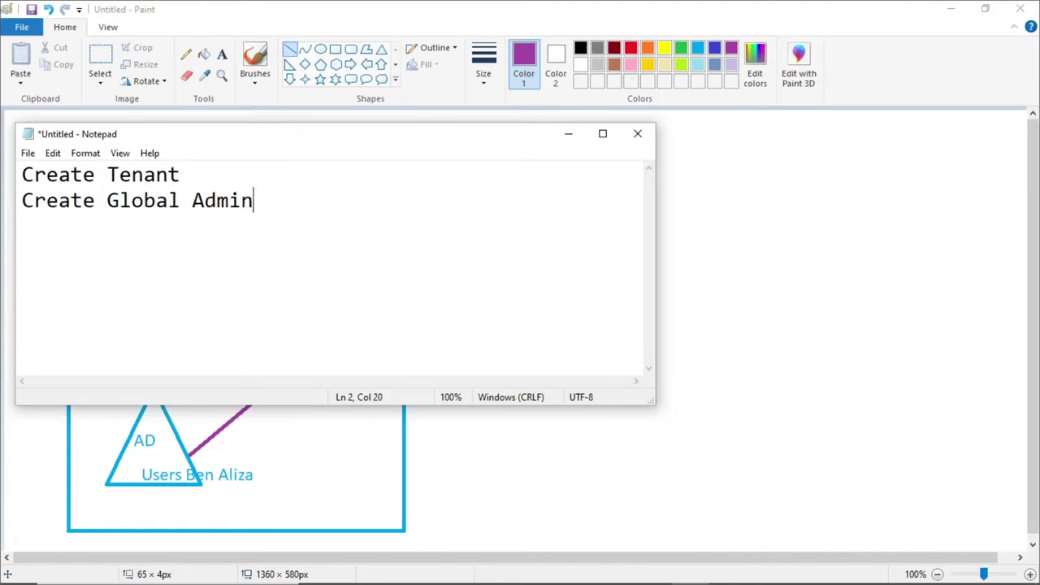
pyautogui.press('Return')
# Add the checklist lines 'Login with Admin' and 'ADconnect'
pyautogui.write('Login wui')
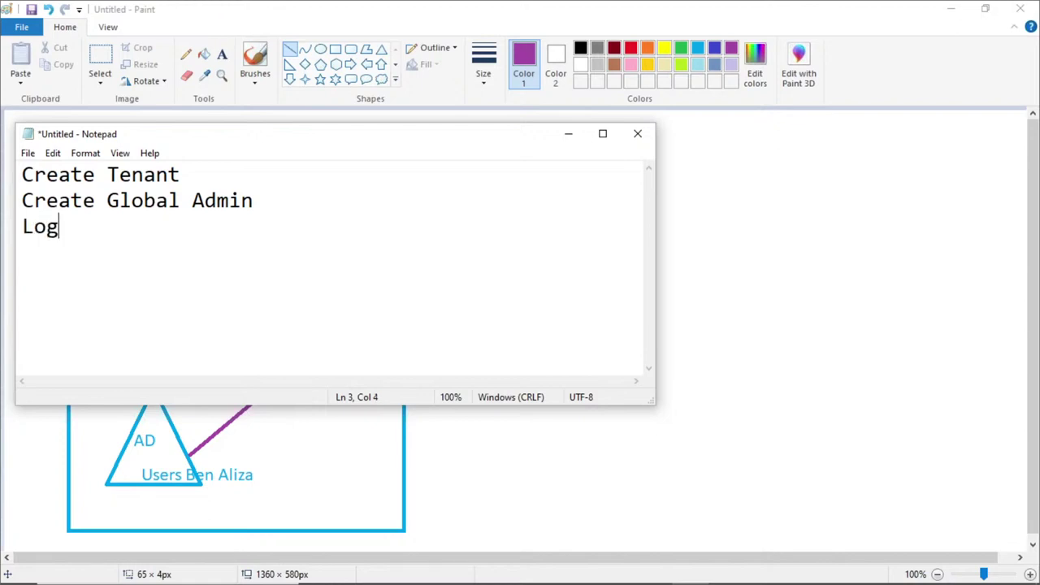
pyautogui.press('BackSpace')
pyautogui.press('BackSpace')
pyautogui.write('ityh')
pyautogui.press('BackSpace')
pyautogui.press('BackSpace')
pyautogui.press('BackSpace')
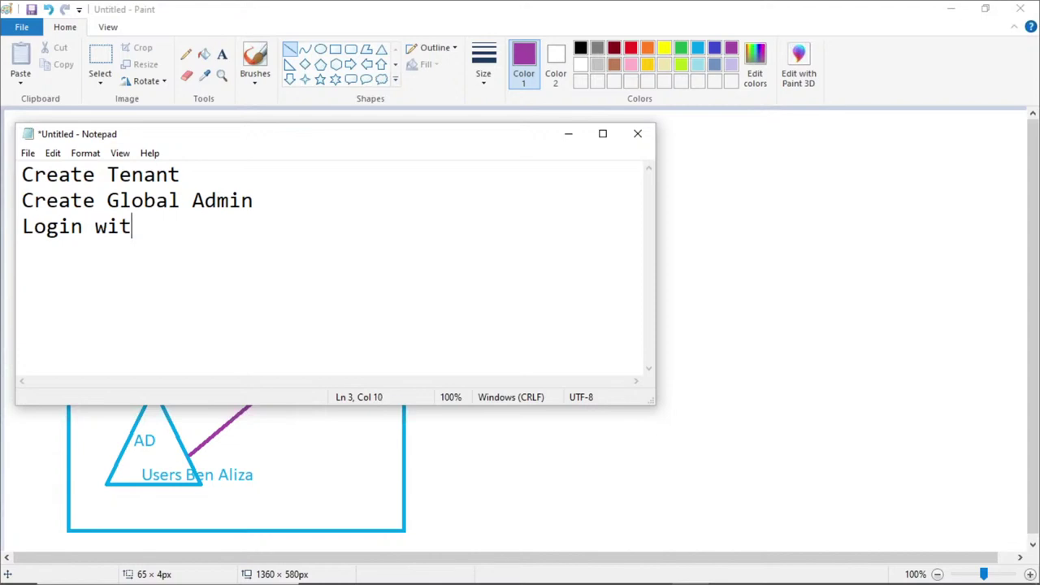
pyautogui.write('h Admin')
pyautogui.press('Return')
pyautogui.write('Adconnect')
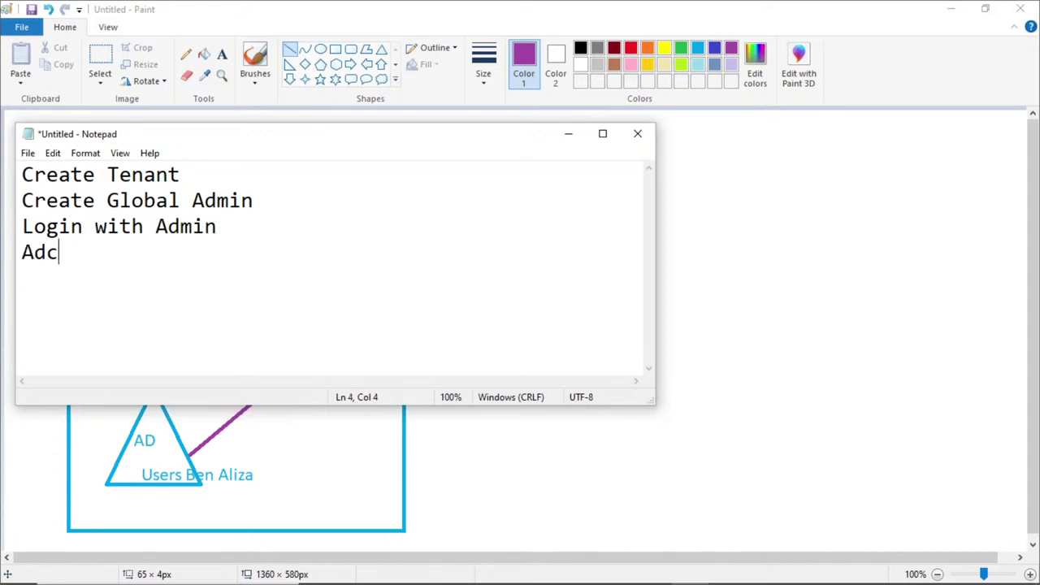
pyautogui.press('Left')
pyautogui.press('Left')
pyautogui.press('Left')
pyautogui.press('Left')
pyautogui.press('Left')
pyautogui.press('Left')
pyautogui.press('Left')
pyautogui.press('Left')
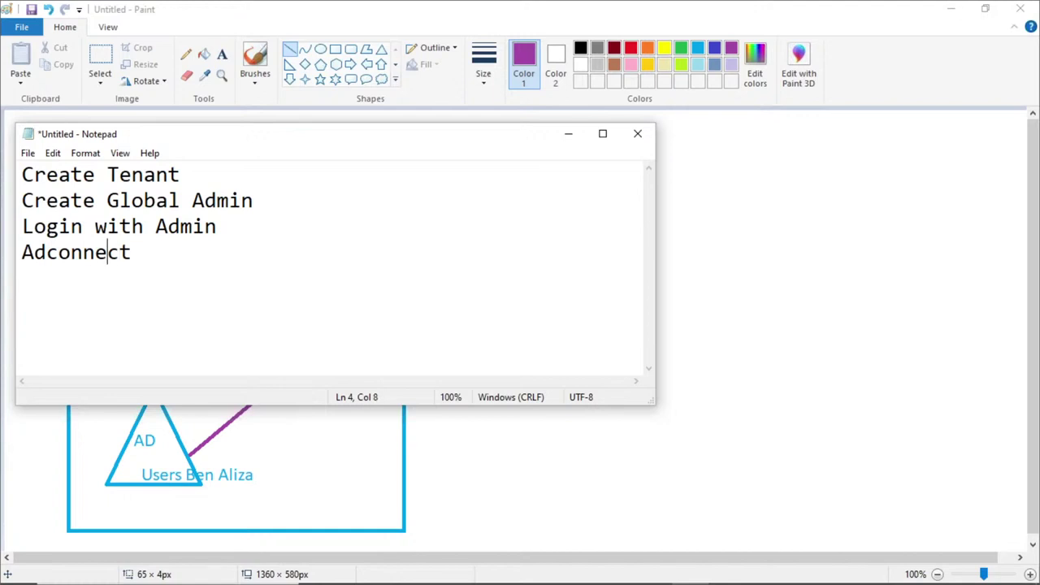
pyautogui.hotkey('shift', 'Right')
pyautogui.write('D')
pyautogui.press('Right')
pyautogui.press('End')
pyautogui.press('Return')
# Type the fifth checklist line 'Shopping----M365'
pyautogui.write('Sub')
pyautogui.press('BackSpace')
pyautogui.press('BackSpace')
pyautogui.write('hop')
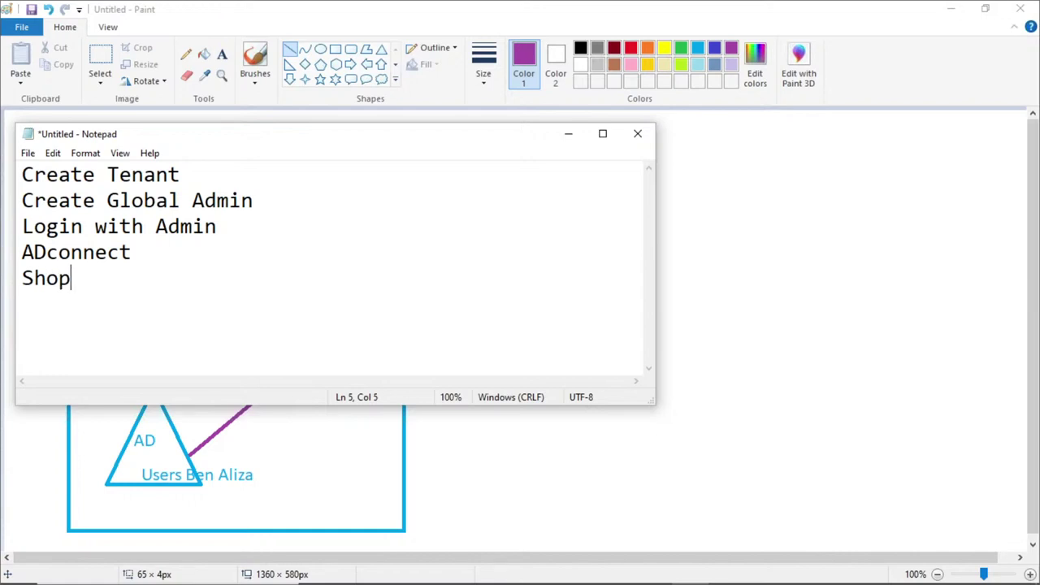
pyautogui.write('ping')
pyautogui.write('---')
pyautogui.press('BackSpace')
pyautogui.write('-M')
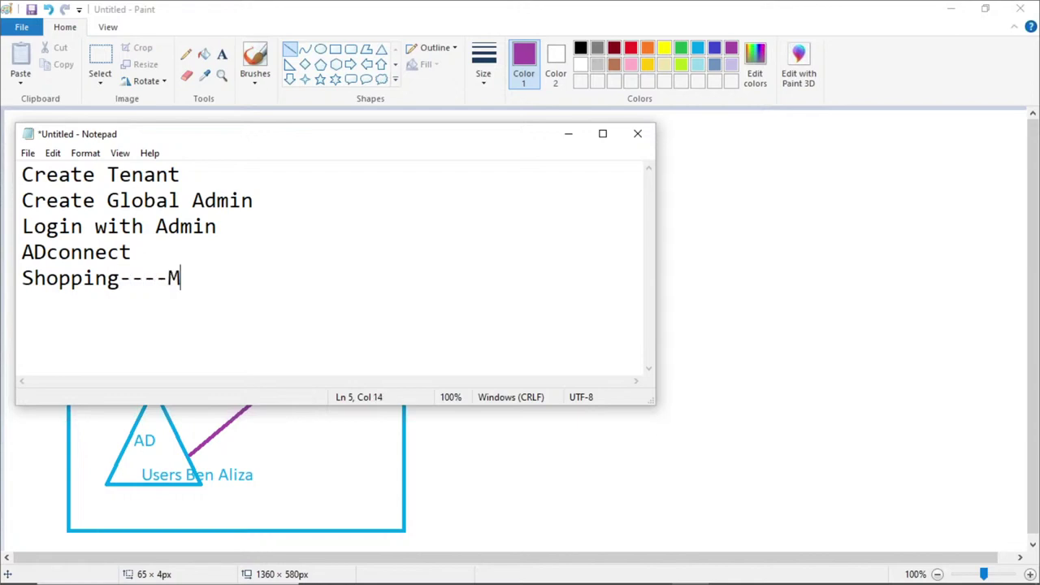
pyautogui.write('365')
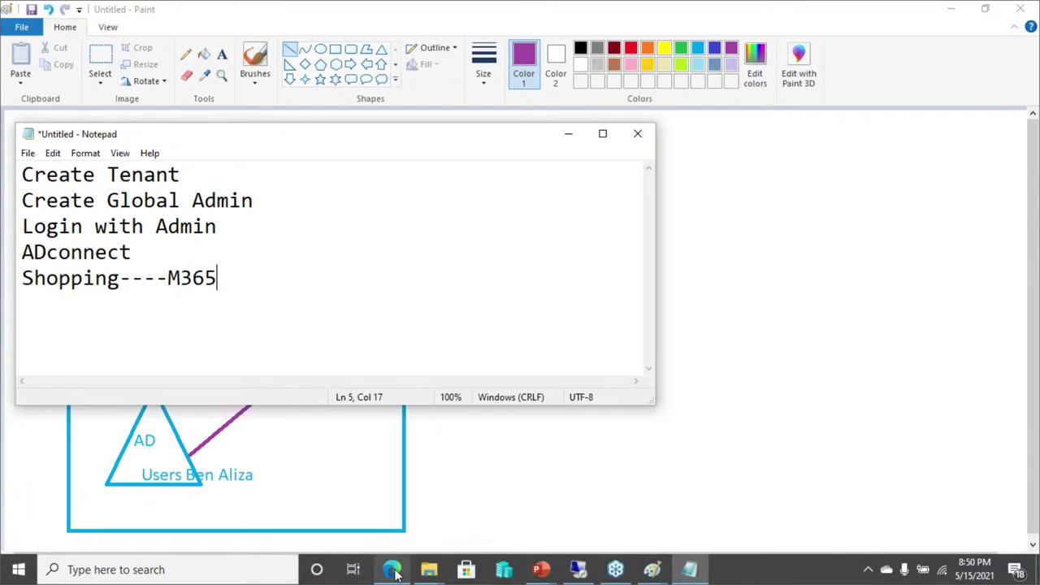
# Abandon the first tenant attempt and open the Azure Active Directory overview from the portal home
pyautogui.click(394, 571)
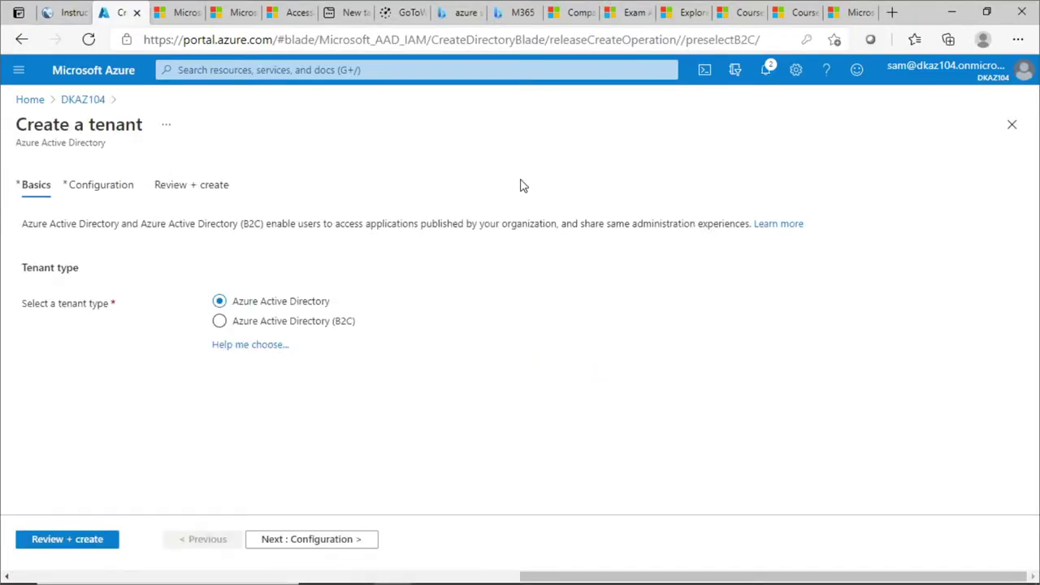
pyautogui.click(322, 539)
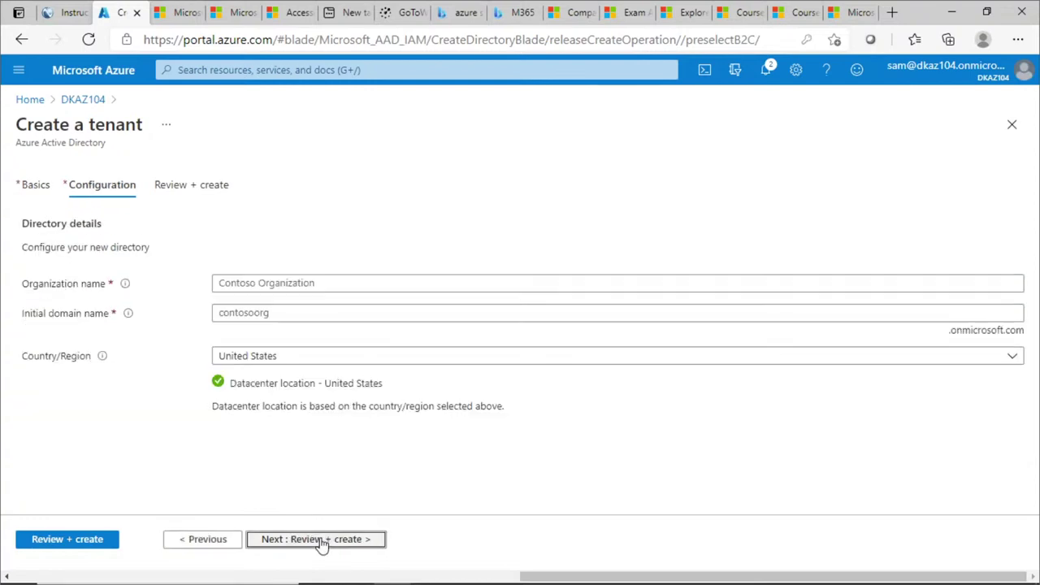
pyautogui.click(261, 282)
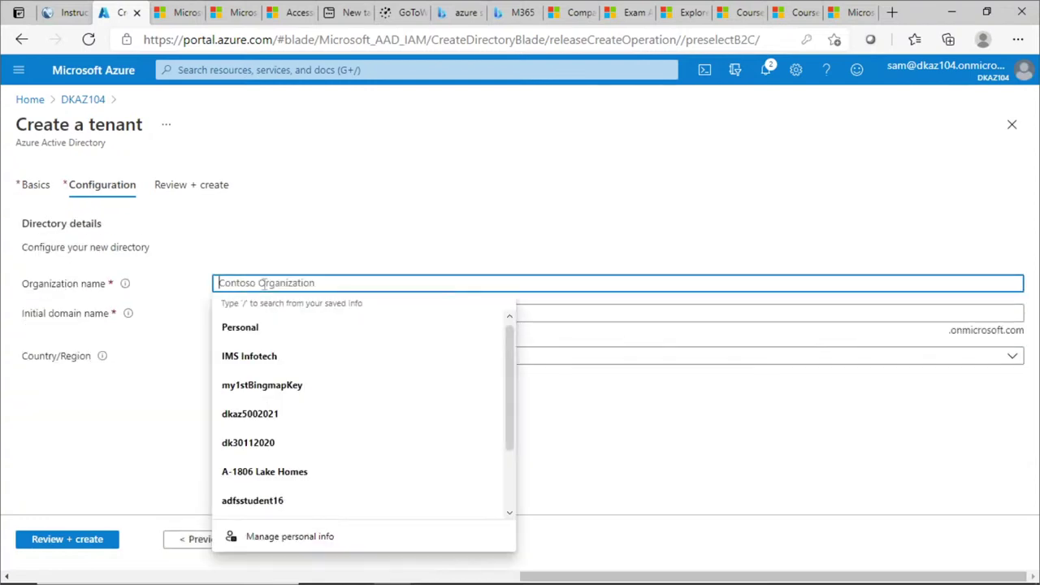
pyautogui.moveTo(58, 122); pyautogui.dragTo(145, 126)
pyautogui.click(30, 100)
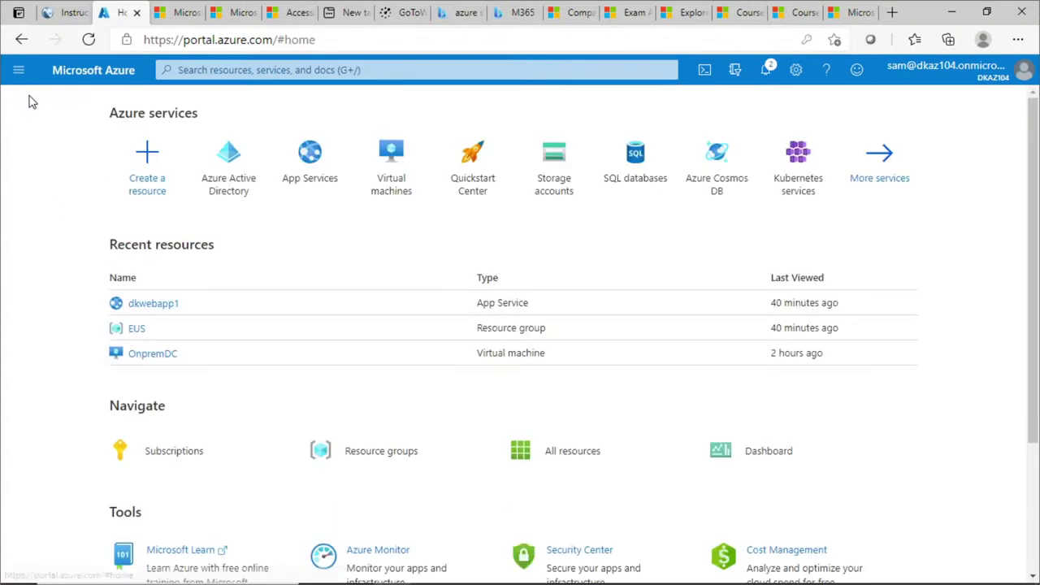
pyautogui.click(231, 157)
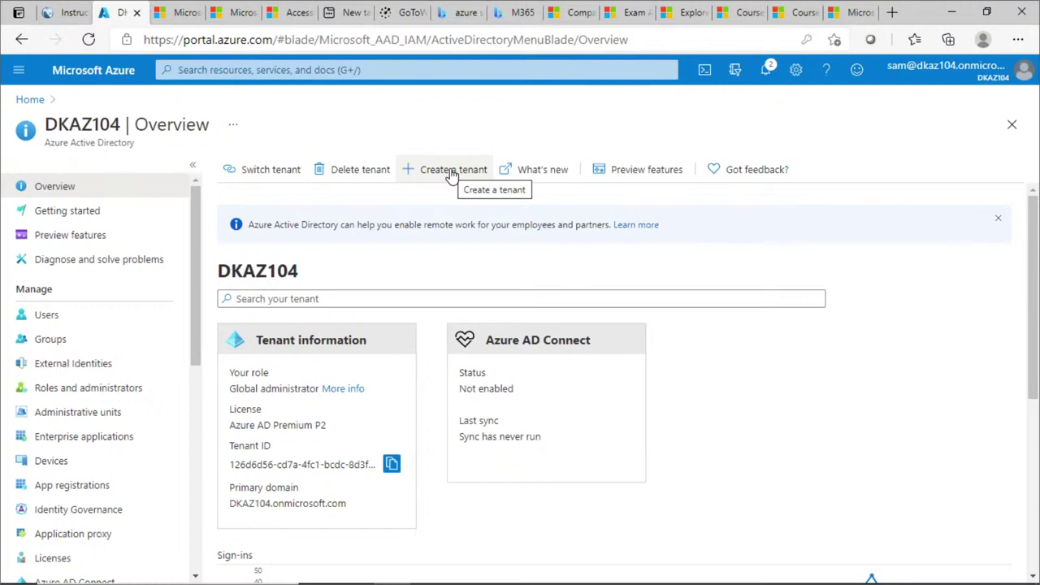
# Create a tenant with organization and initial domain name 'm365demo2021', then review and submit
pyautogui.click(452, 170)
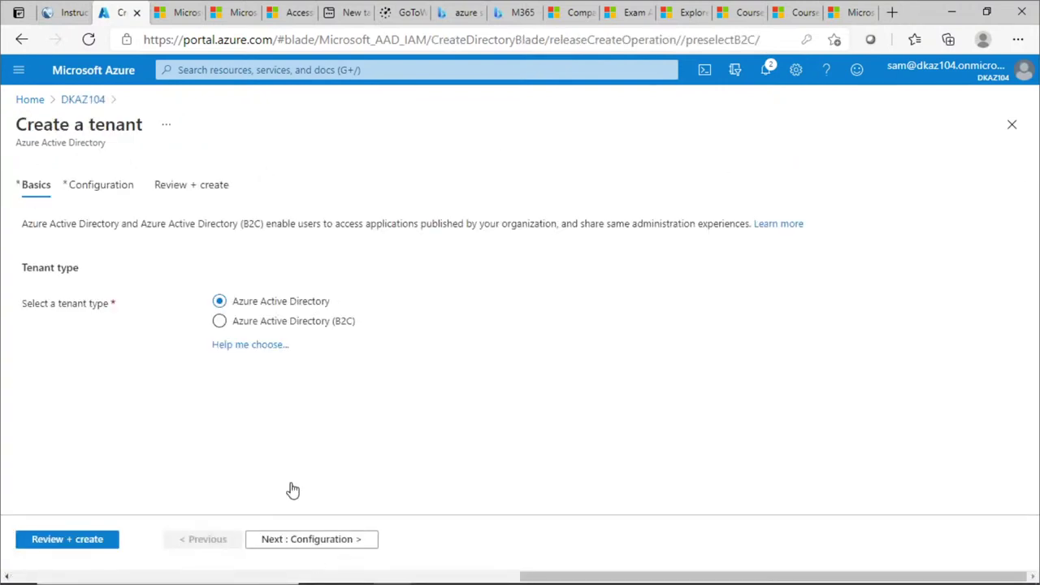
pyautogui.click(316, 545)
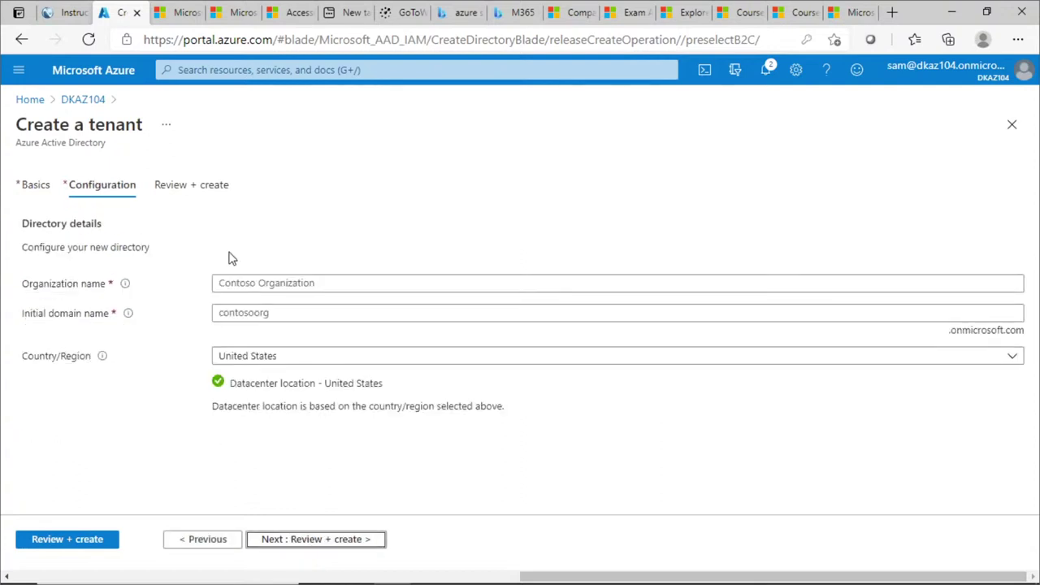
pyautogui.click(242, 284)
pyautogui.write('m')
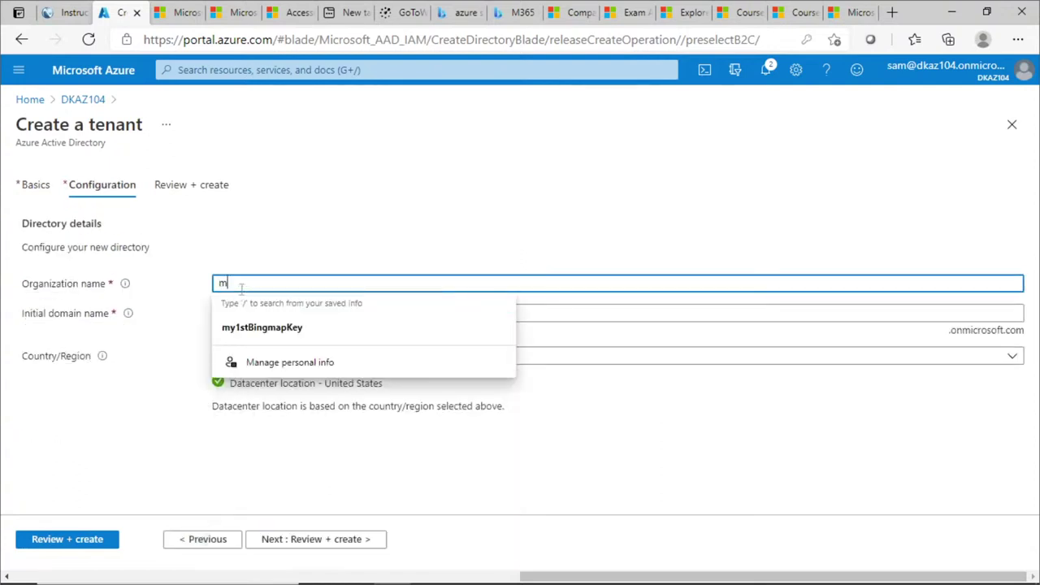
pyautogui.write('365demo2021')
pyautogui.moveTo(299, 284); pyautogui.dragTo(195, 281)
pyautogui.hotkey('ctrl', 'c')
pyautogui.doubleClick(222, 312)
pyautogui.hotkey('ctrl', 'v')
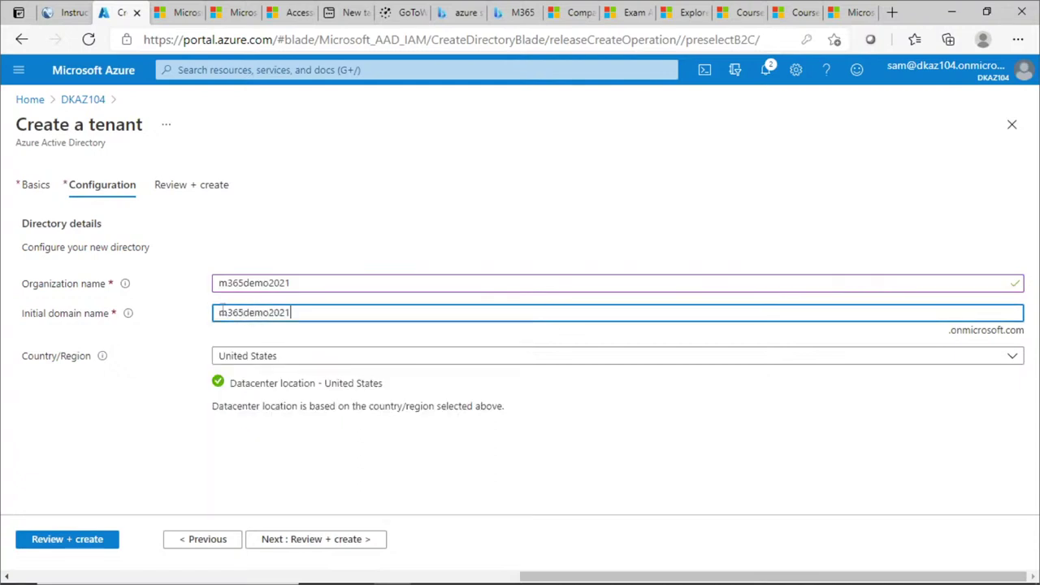
pyautogui.click(433, 235)
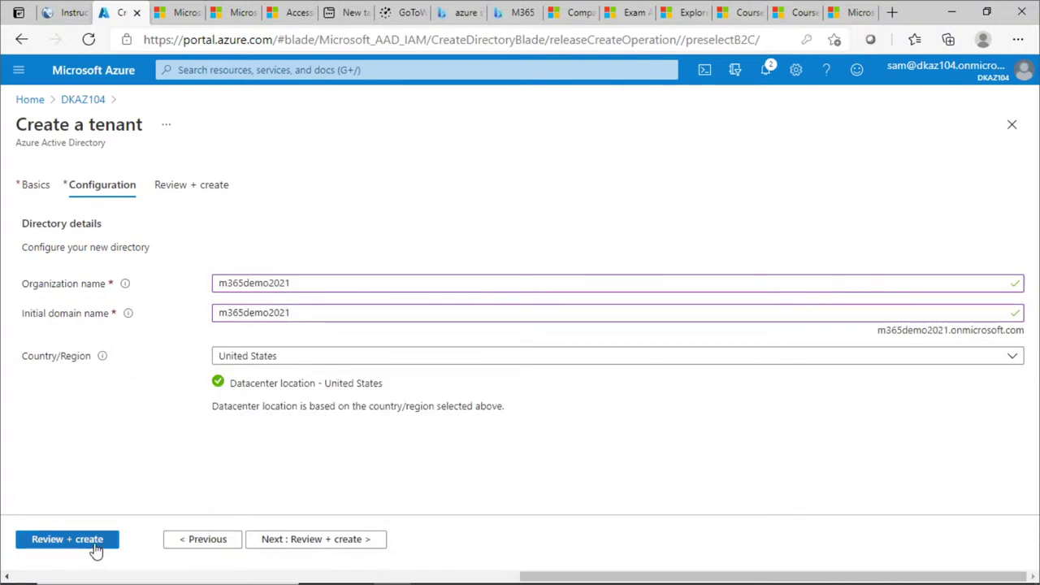
pyautogui.click(95, 547)
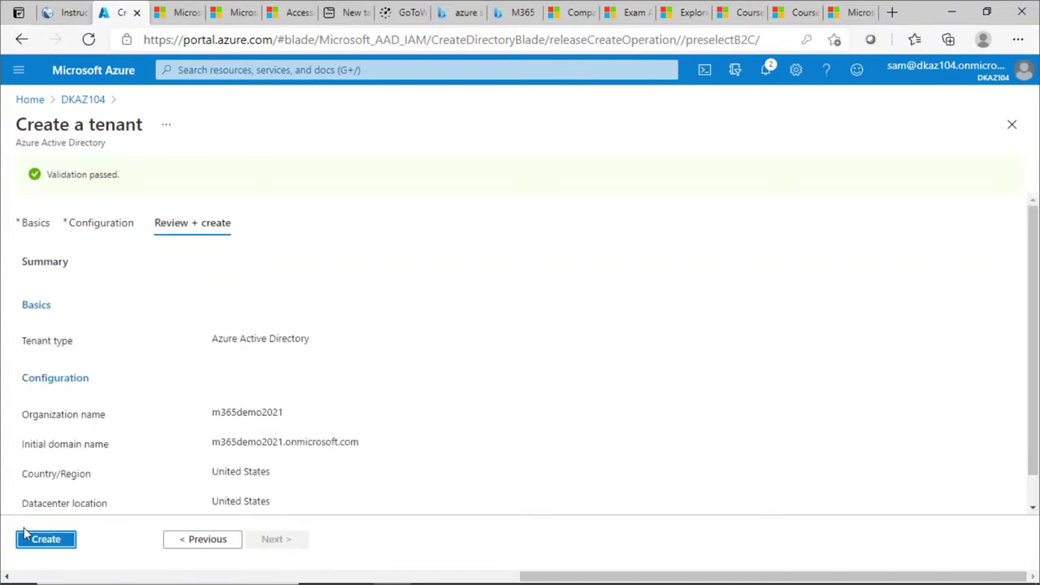
pyautogui.click(45, 543)
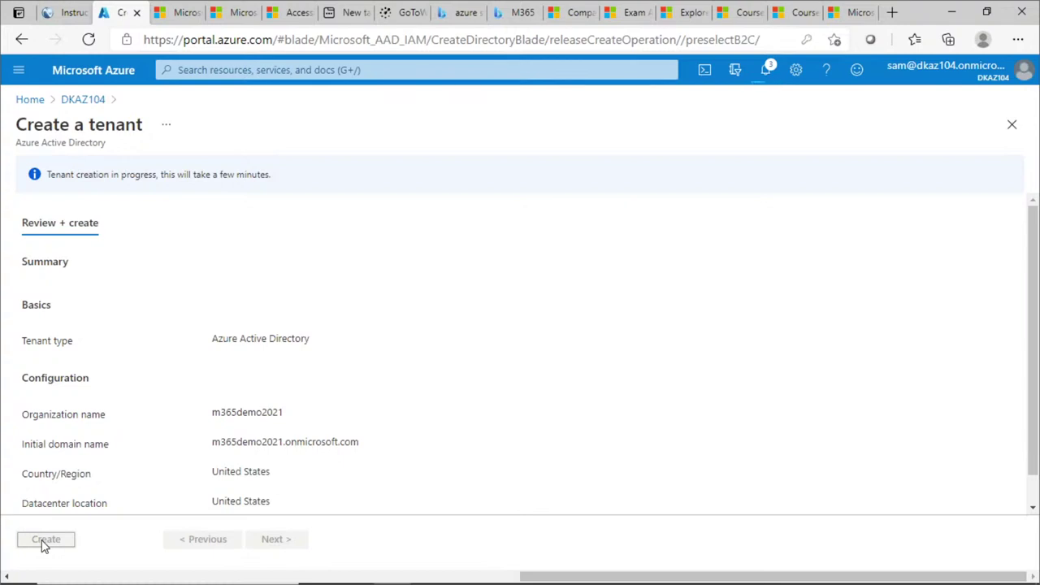
# Bring the Notepad checklist back to the front while tenant creation runs
pyautogui.hotkey('alt', 'Tab')
pyautogui.hotkey('alt', 'Tab')
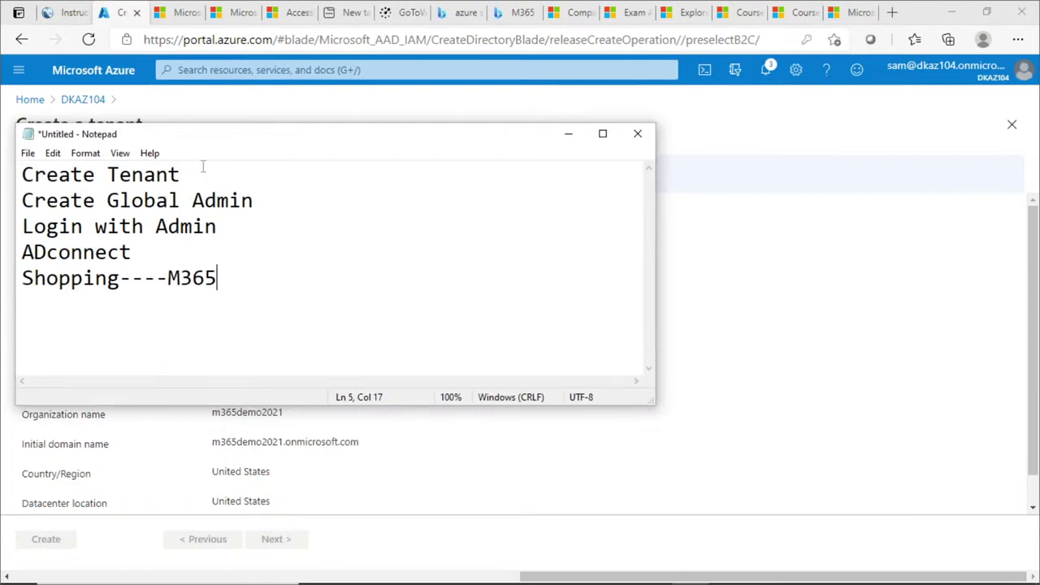
# Mark 'Create Tenant' as '--- Done', append '---' to 'Create Global Admin', and return to the Create a tenant window
pyautogui.click(203, 167)
pyautogui.write('--- Done')
pyautogui.click(253, 200)
pyautogui.write('---')
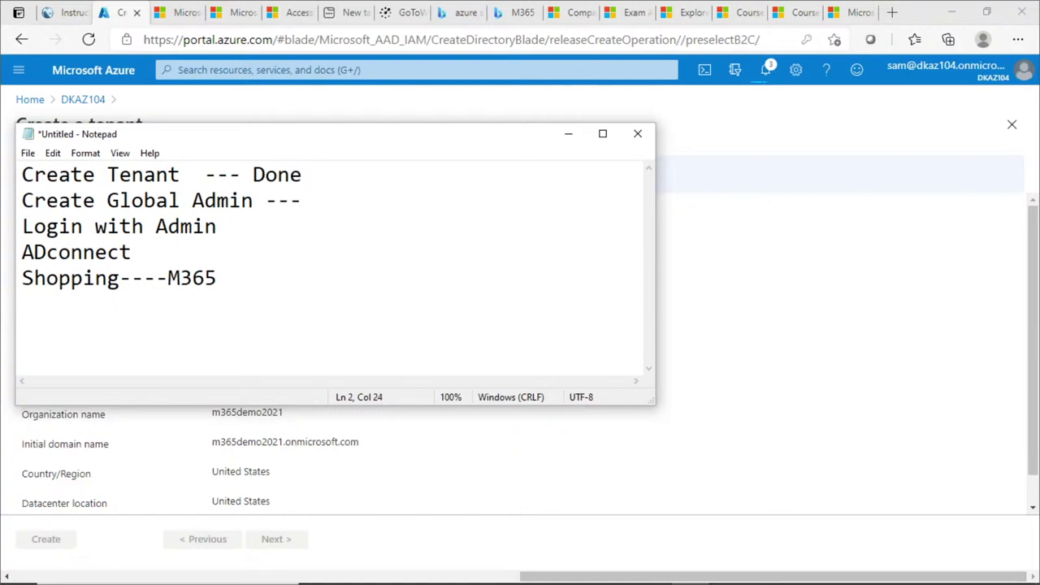
pyautogui.hotkey('alt', 'Tab')
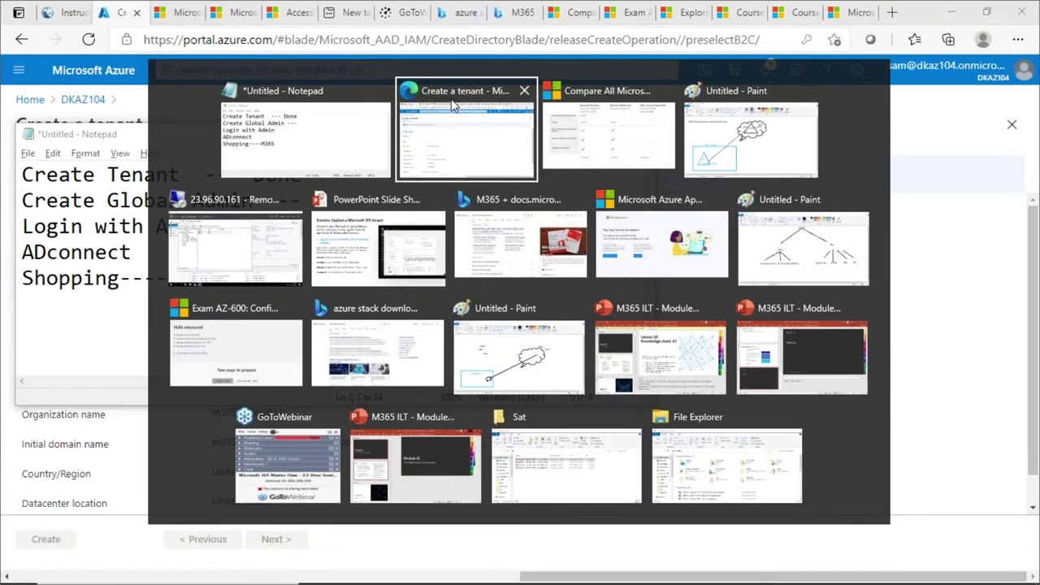
pyautogui.click(454, 106)
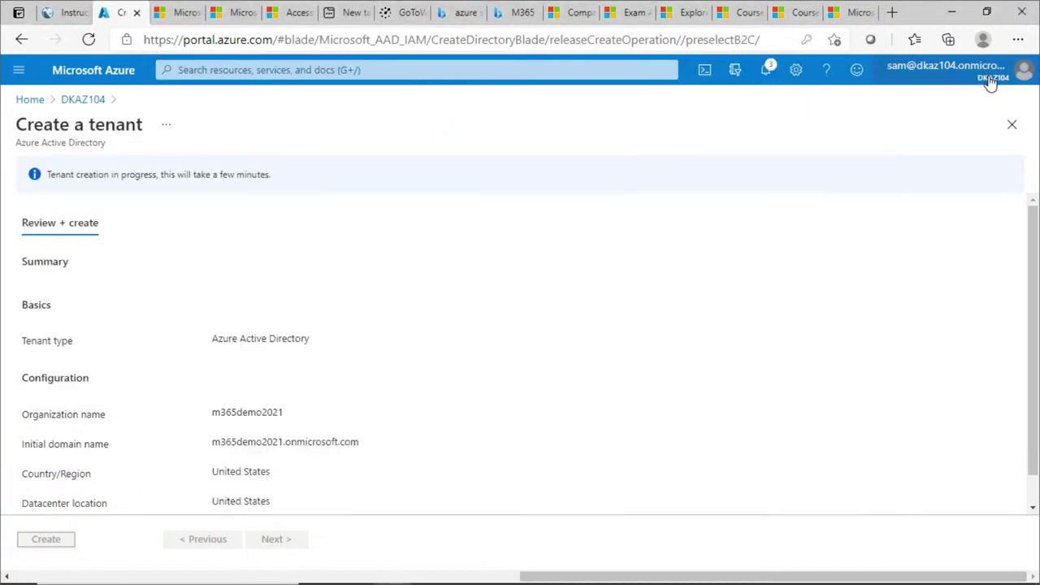
# Wait for the m365demo2021 tenant creation to succeed, then go back to the Azure portal Home
pyautogui.moveTo(989, 82)
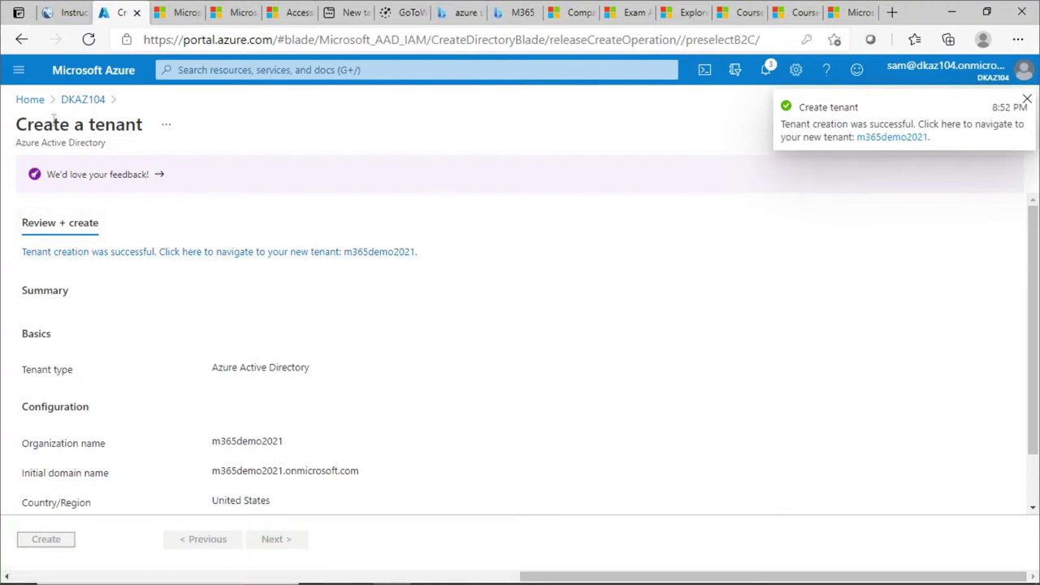
pyautogui.click(33, 89)
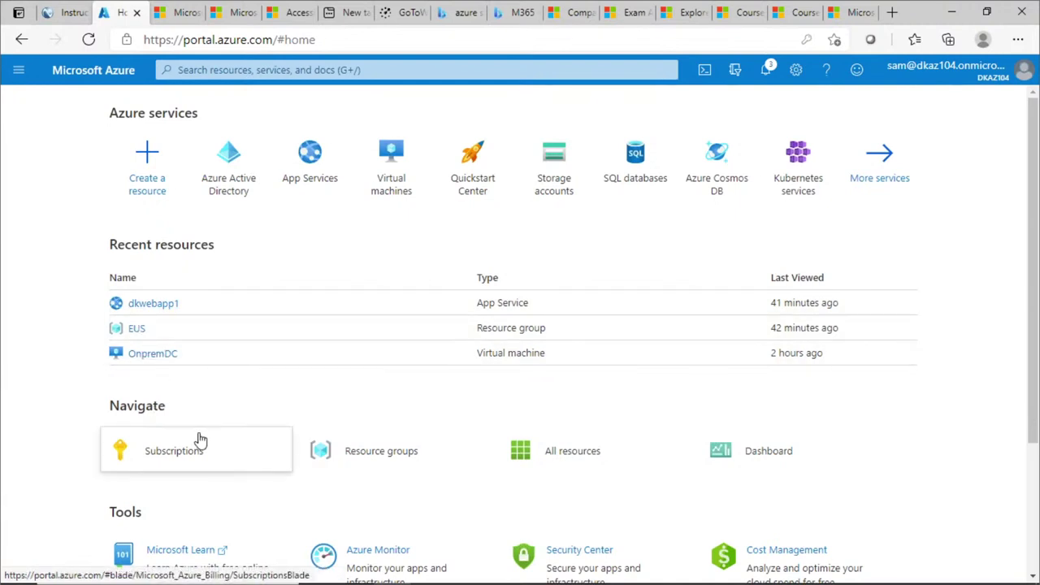
# Check the available directories, reload the Azure portal home page and dismiss the recommendations popup
pyautogui.click(986, 81)
pyautogui.click(929, 204)
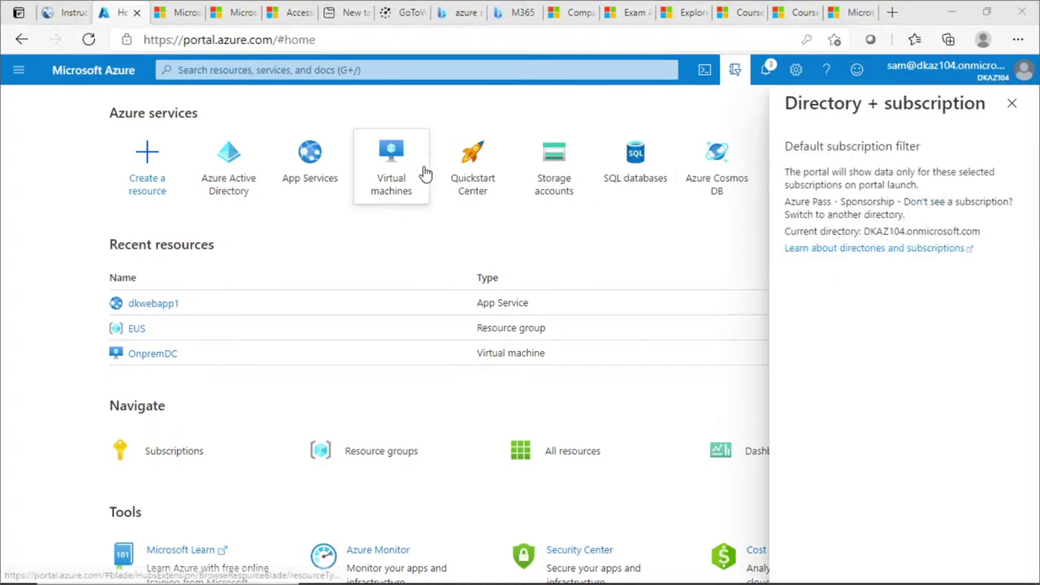
pyautogui.moveTo(651, 209)
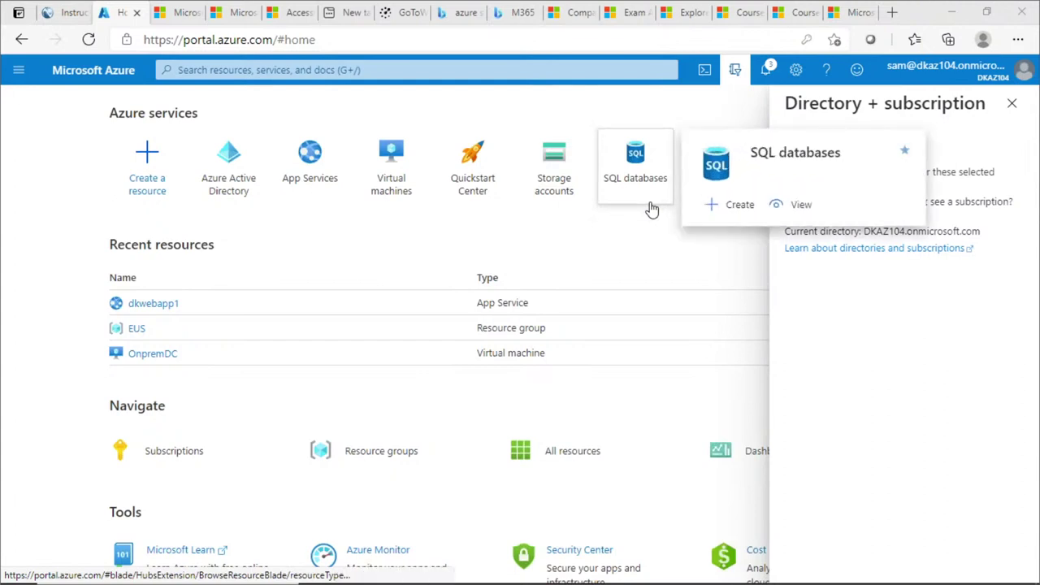
pyautogui.click(454, 40)
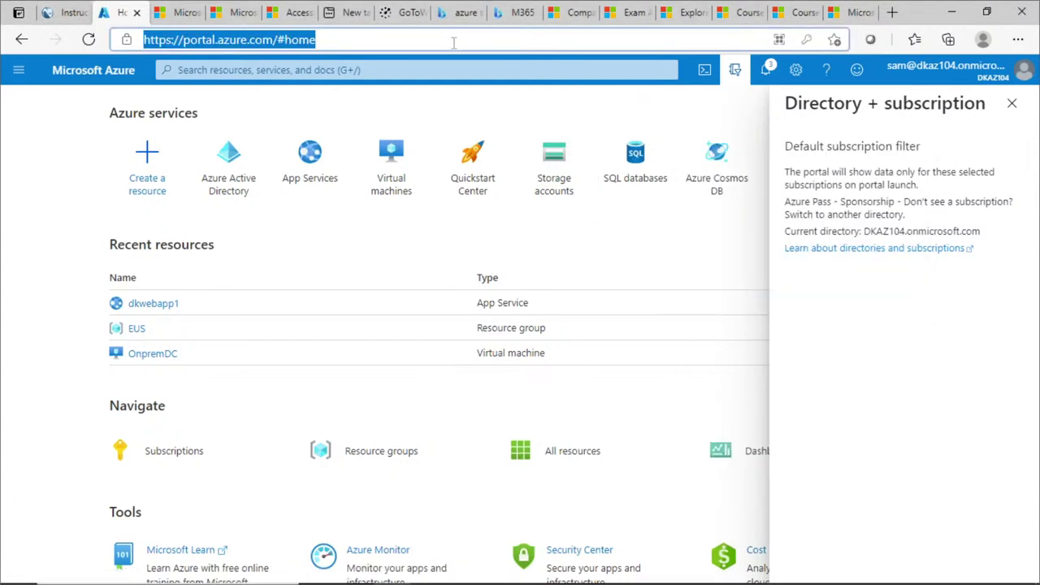
pyautogui.press('Return')
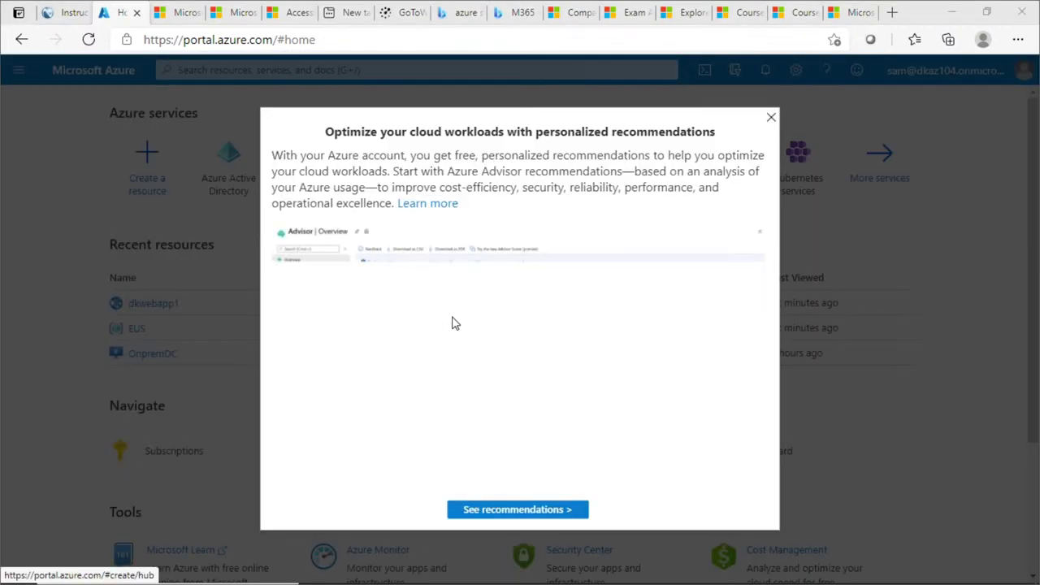
pyautogui.click(771, 120)
# Switch to the m365demo2021 directory and open Azure Active Directory from the portal menu
pyautogui.click(1014, 73)
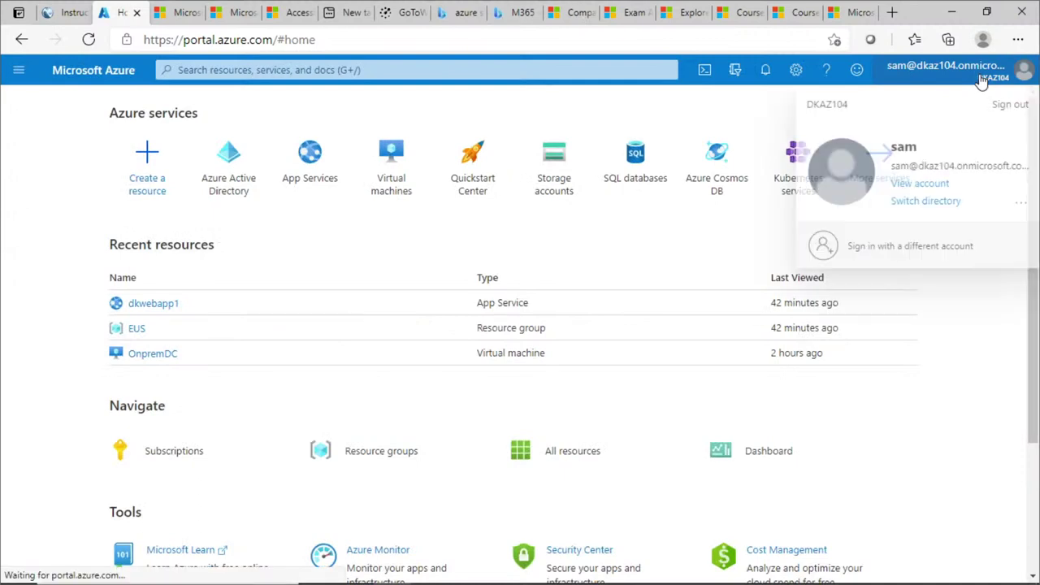
pyautogui.click(924, 201)
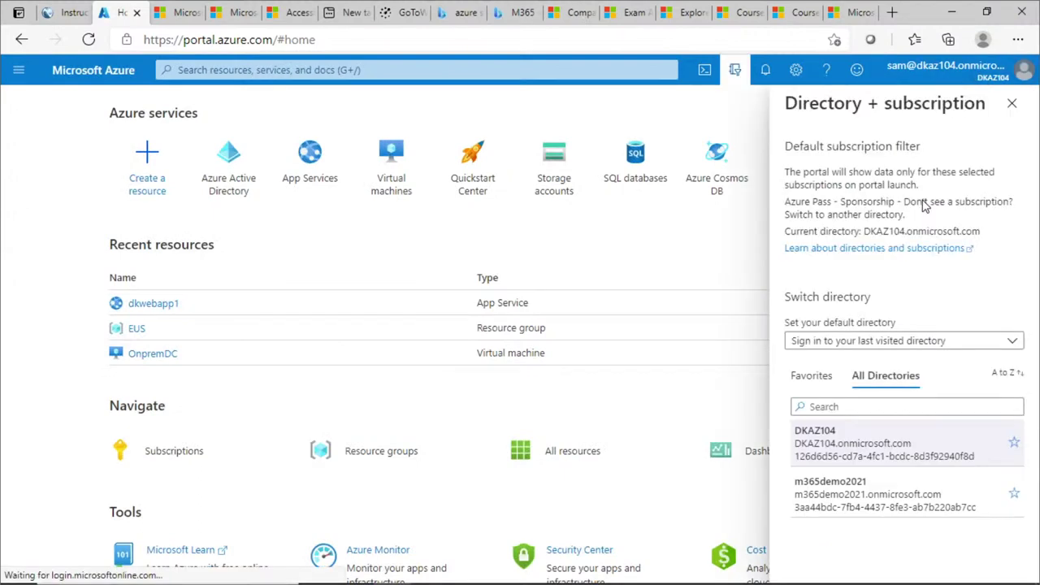
pyautogui.click(846, 494)
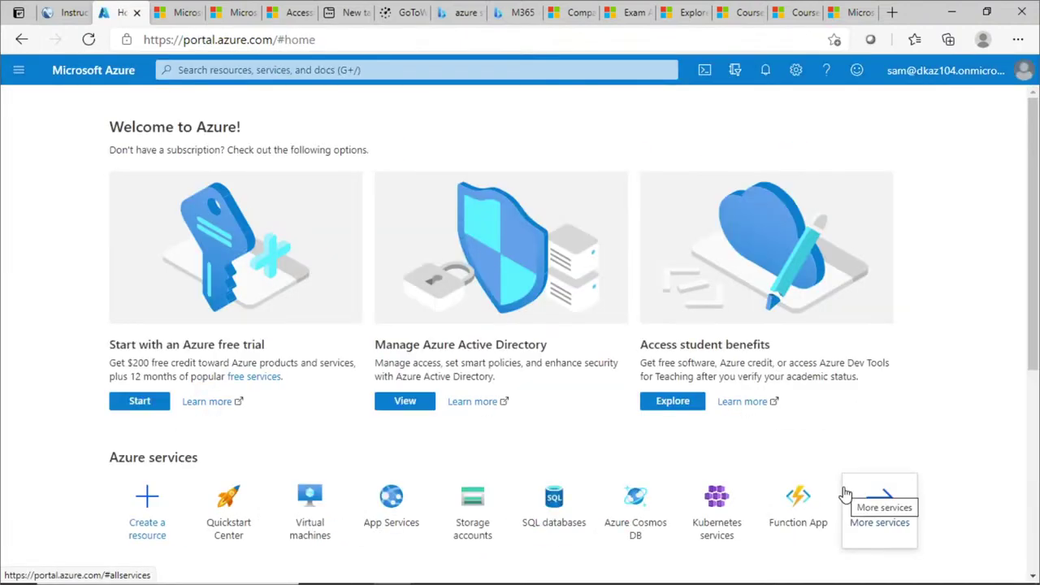
pyautogui.moveTo(996, 77)
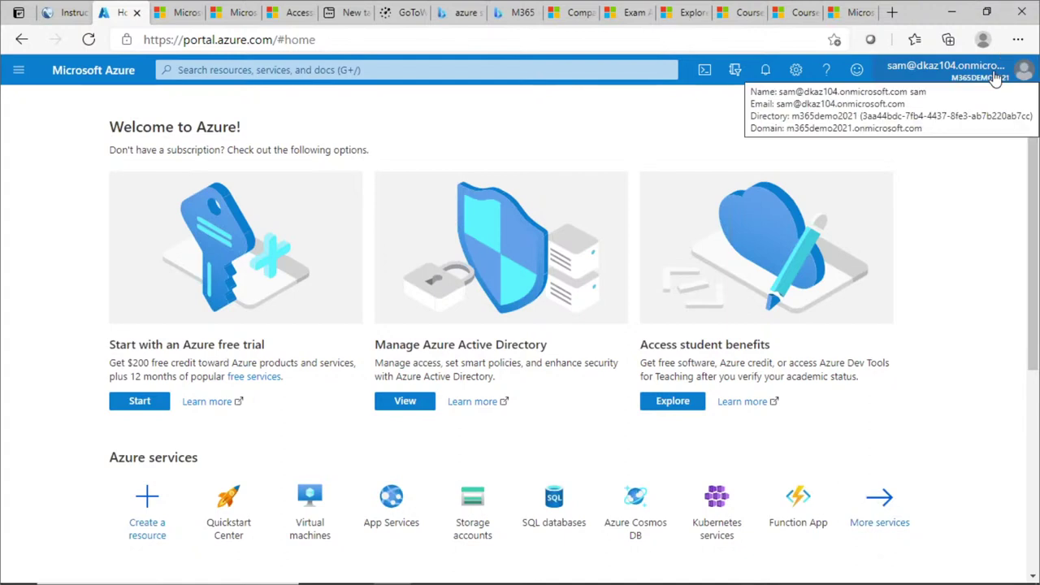
pyautogui.click(18, 79)
pyautogui.click(72, 461)
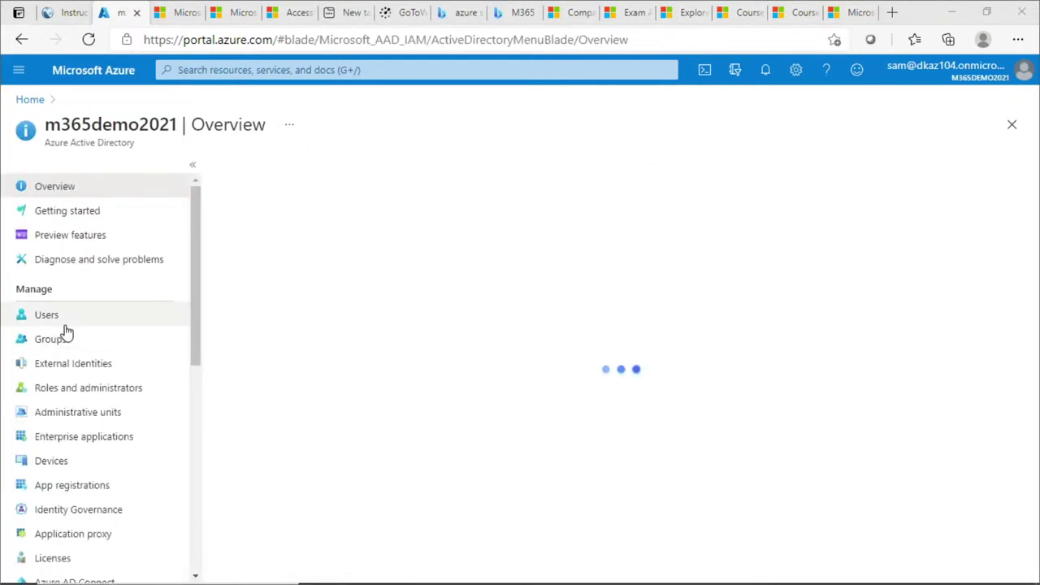
# Start a new user under Users with user name and name cloudadmin
pyautogui.click(63, 320)
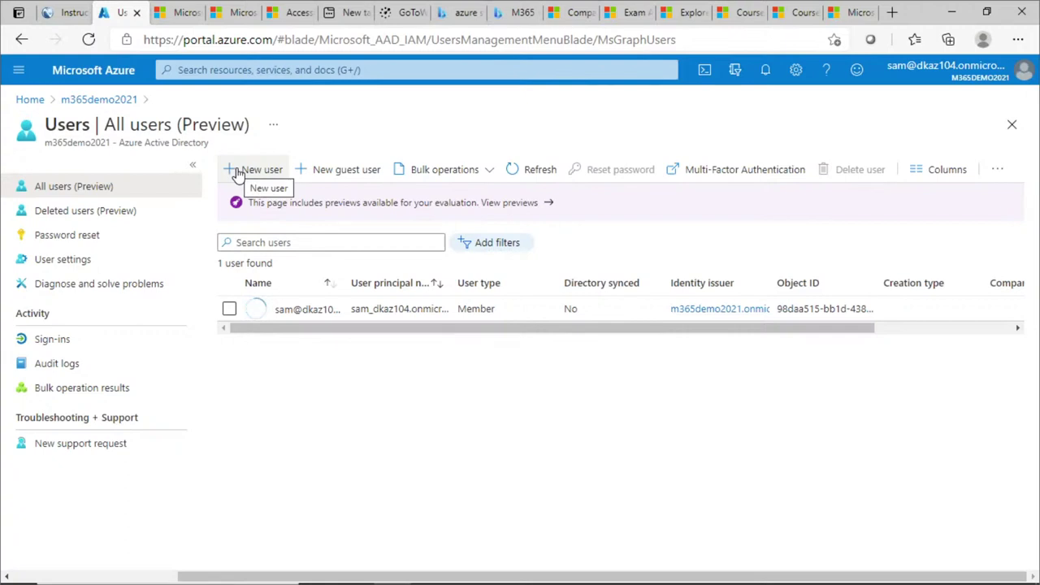
pyautogui.click(236, 172)
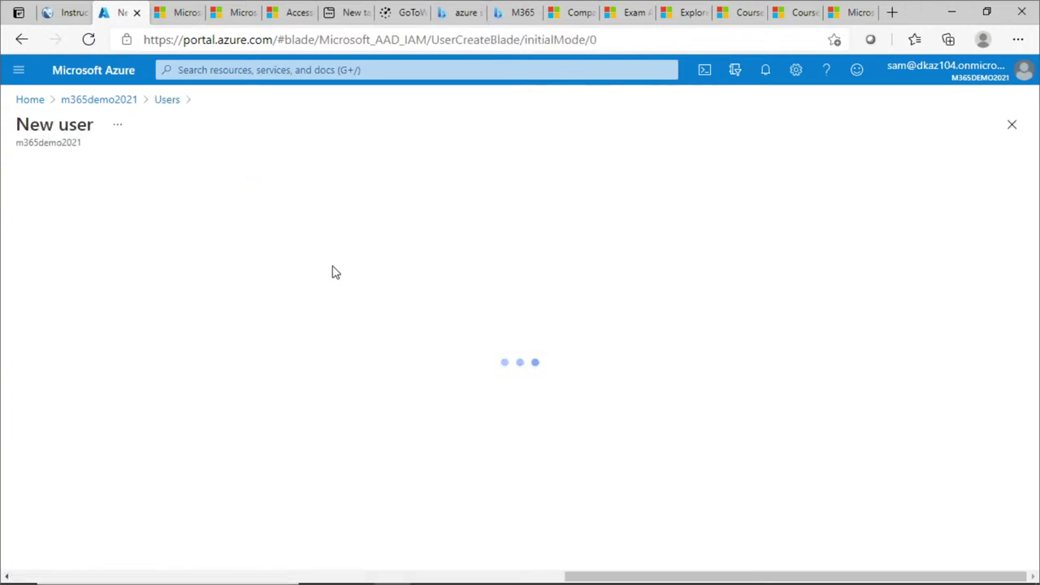
pyautogui.click(257, 449)
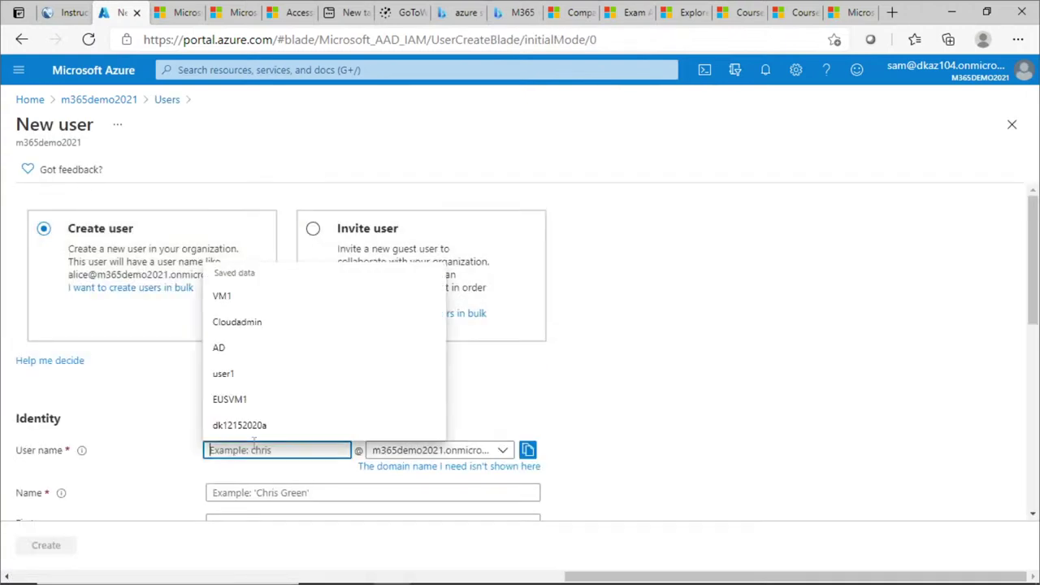
pyautogui.write('cloud')
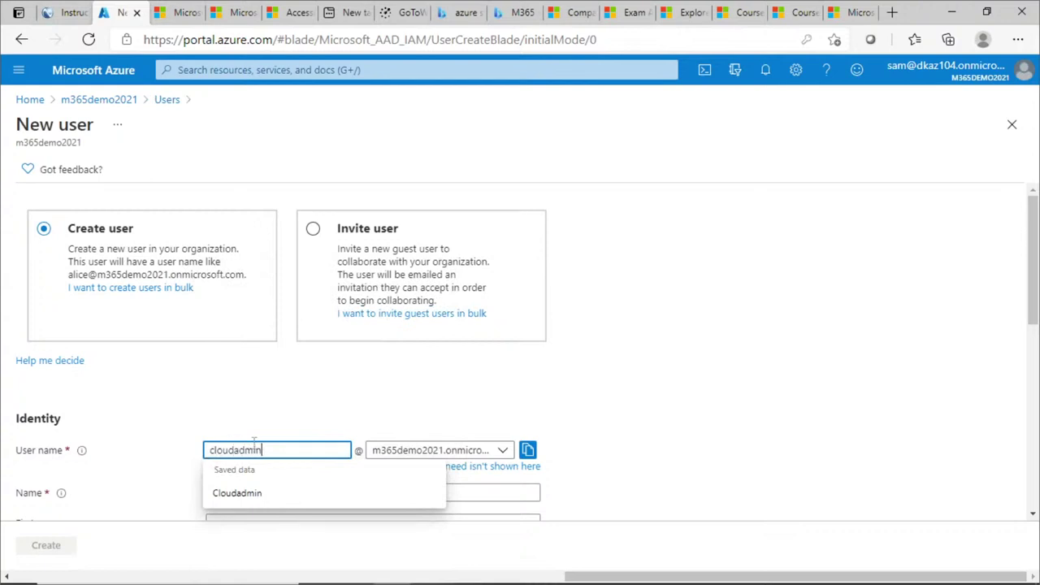
pyautogui.write('admin')
pyautogui.click(254, 489)
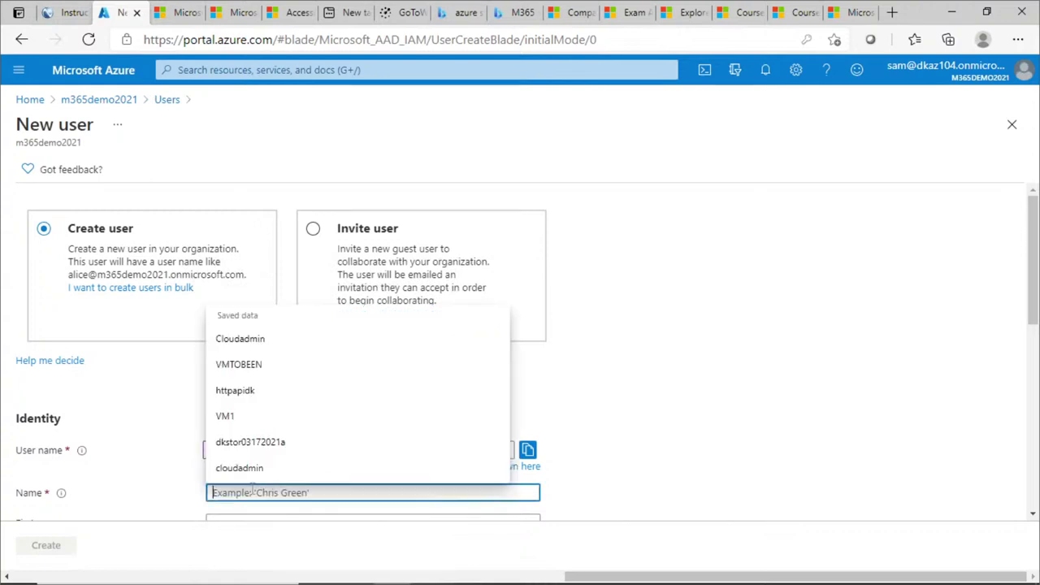
pyautogui.click(247, 476)
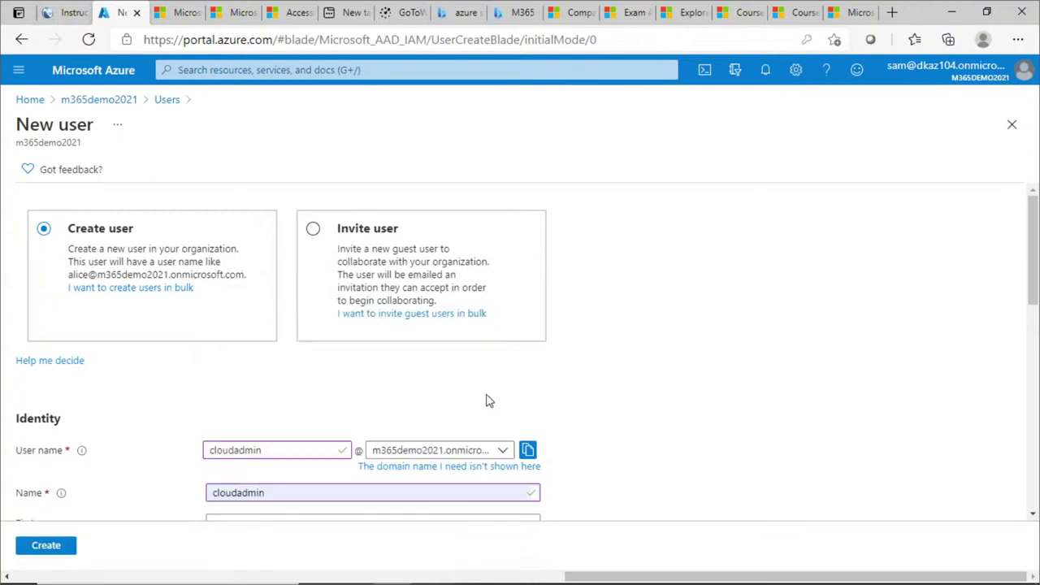
# Set the first name to cloudadmin and enter a custom initial password
pyautogui.scroll(-3, 487, 400)
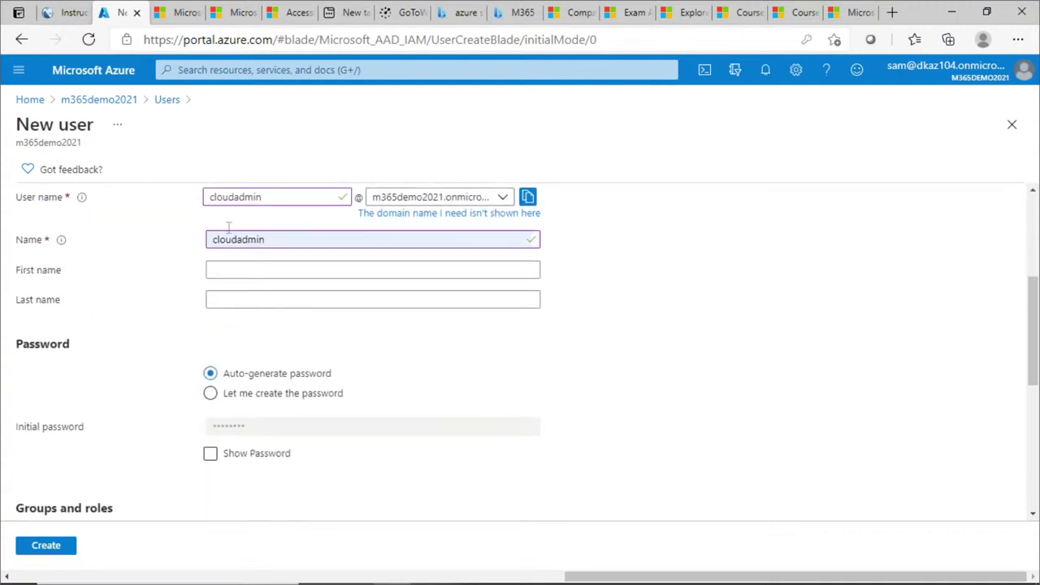
pyautogui.click(242, 270)
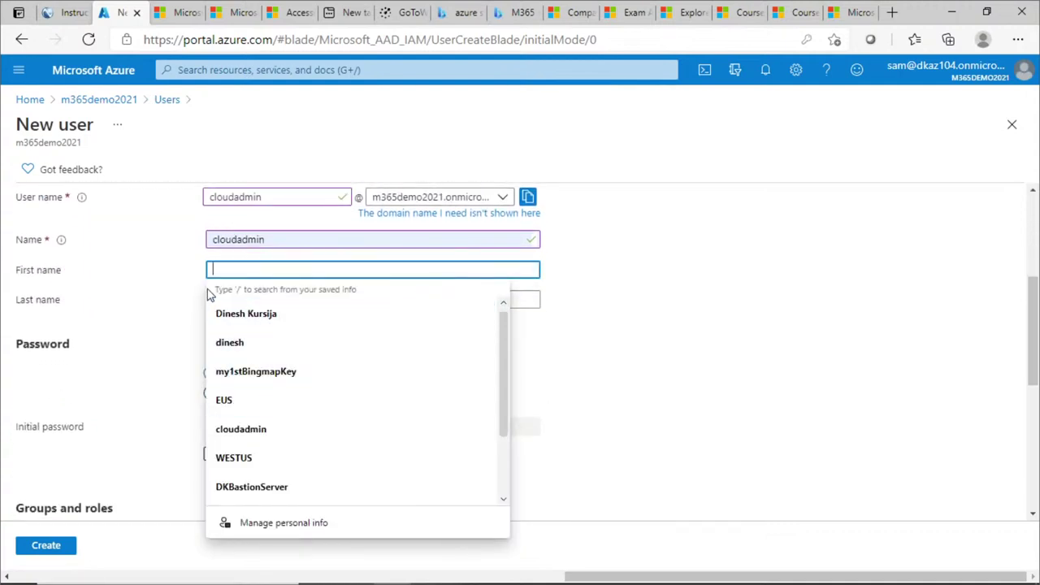
pyautogui.write('cloudadmin')
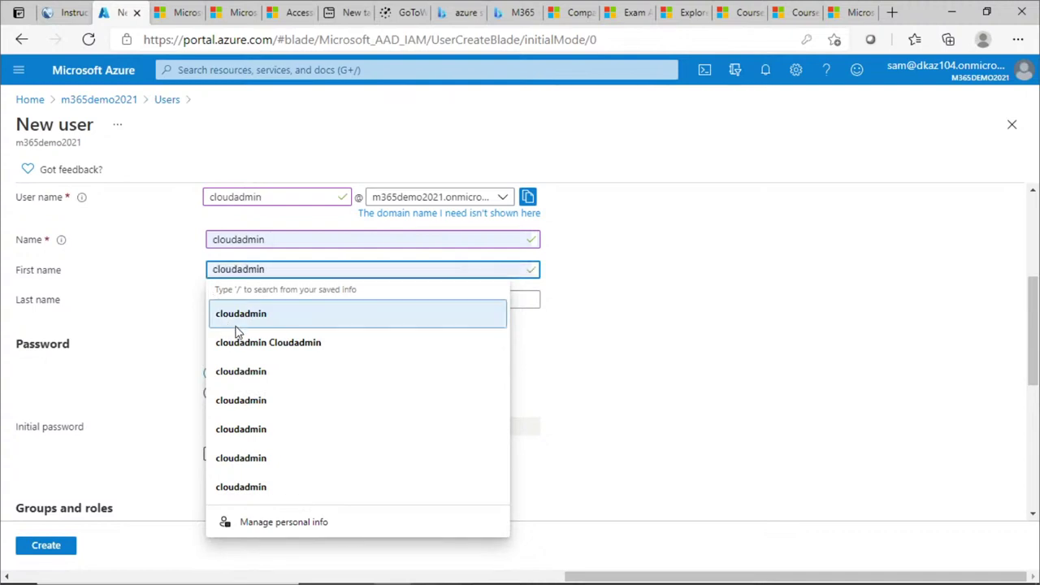
pyautogui.click(240, 317)
pyautogui.click(212, 393)
pyautogui.click(232, 427)
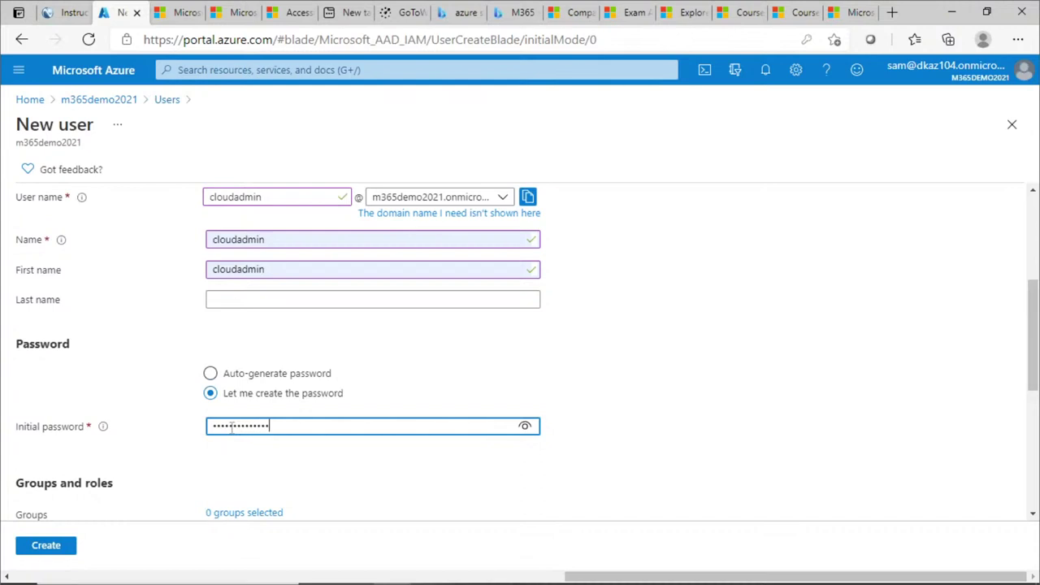
pyautogui.press('Tab')
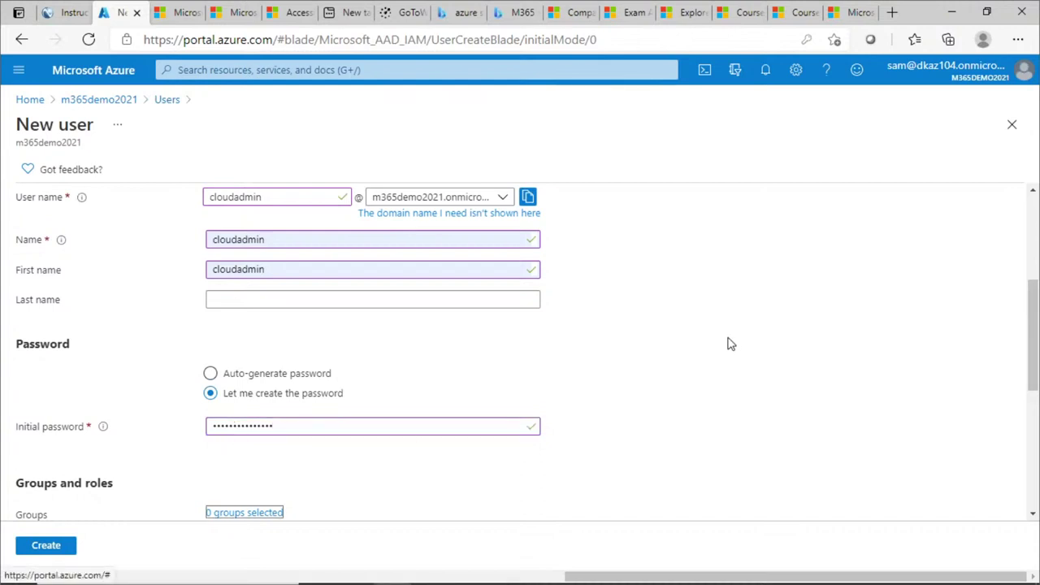
pyautogui.scroll(-4, 726, 343)
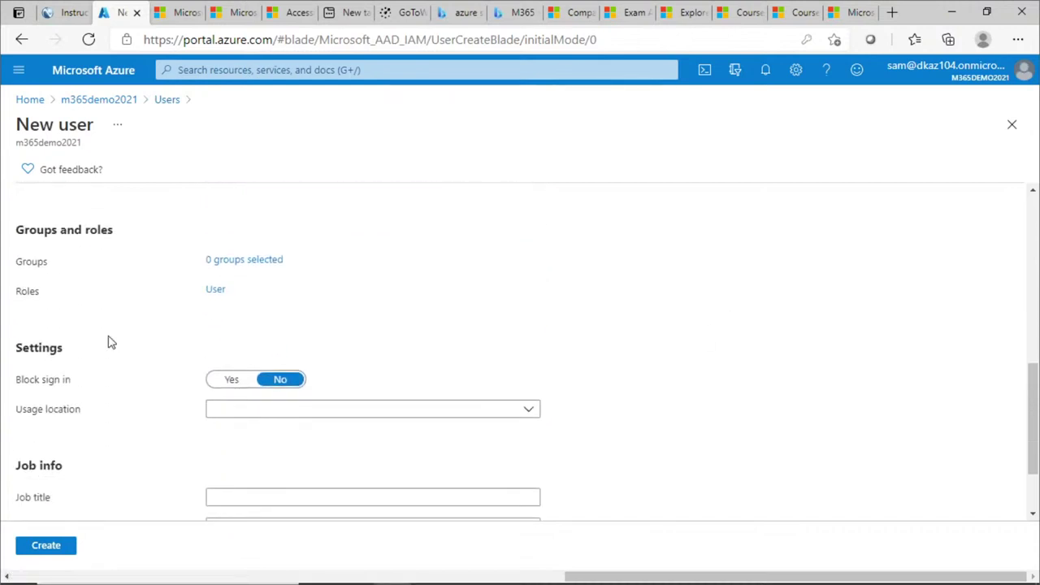
# Assign the Global administrator role to the new cloudadmin user
pyautogui.click(217, 293)
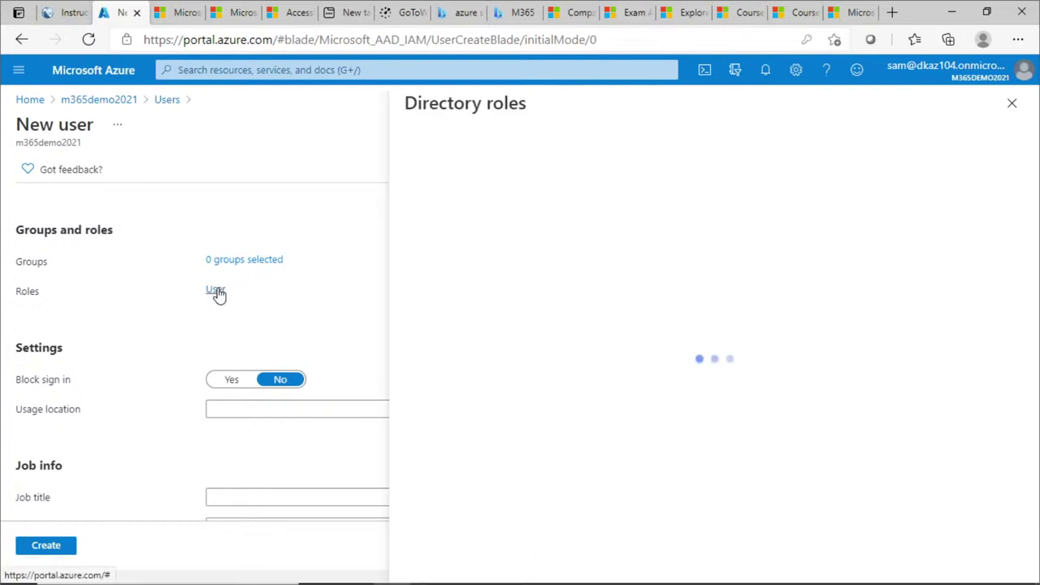
pyautogui.click(480, 227)
pyautogui.write('global')
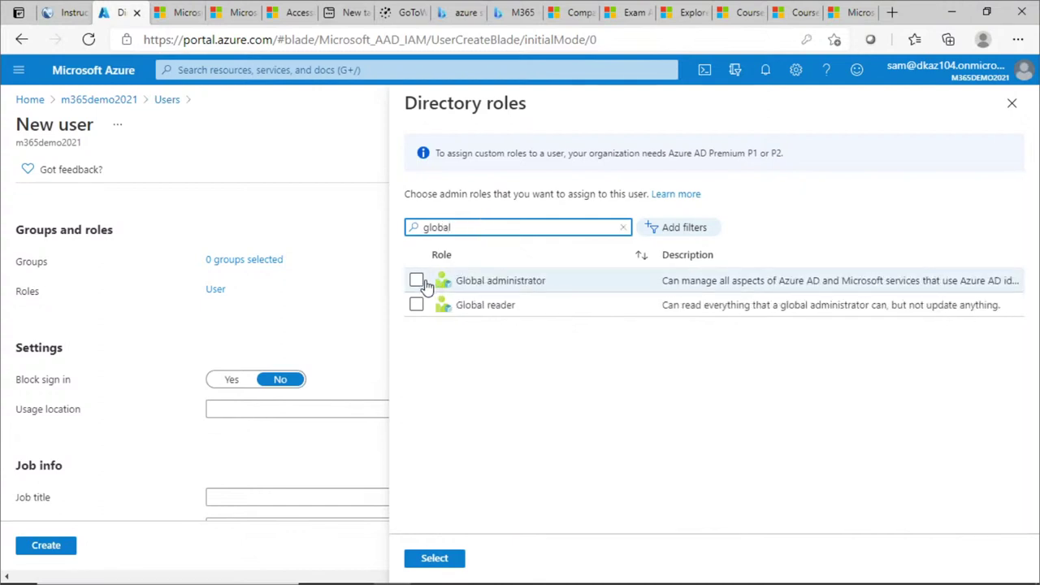
pyautogui.click(417, 280)
pyautogui.click(417, 281)
pyautogui.click(435, 558)
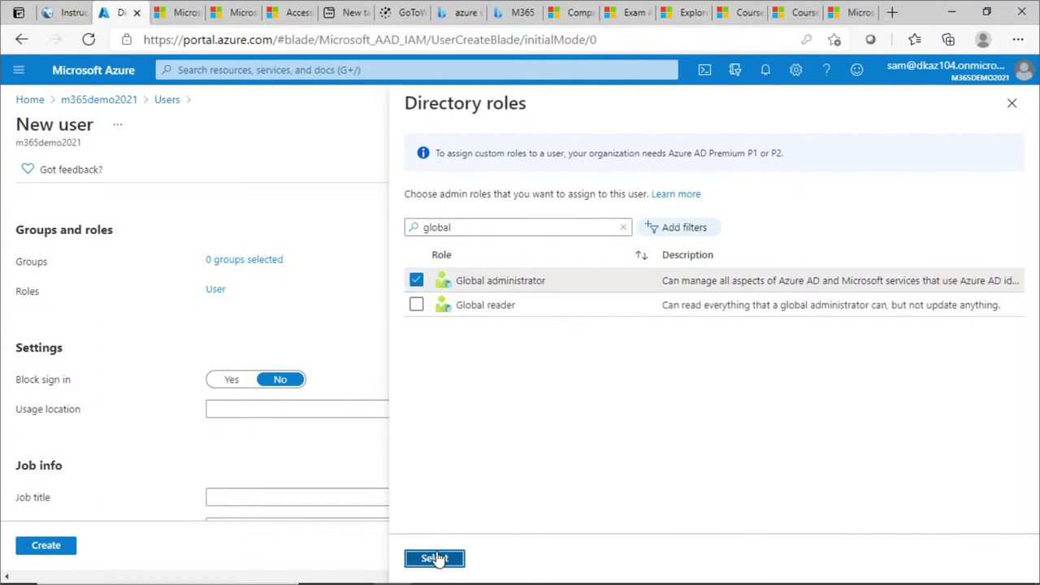
# Create the cloudadmin user and sign out of the current account
pyautogui.click(54, 546)
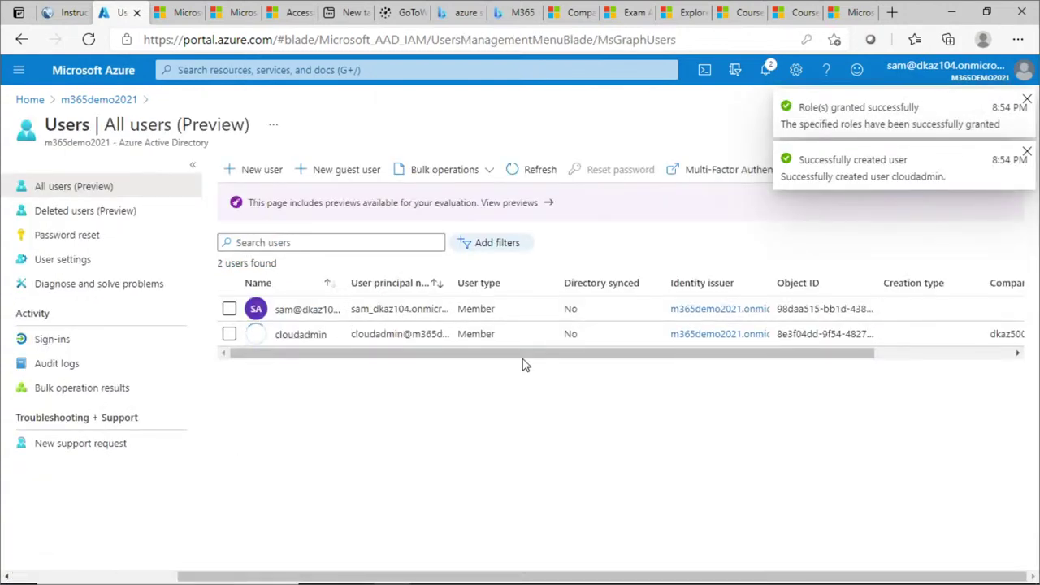
pyautogui.click(957, 81)
pyautogui.click(1010, 104)
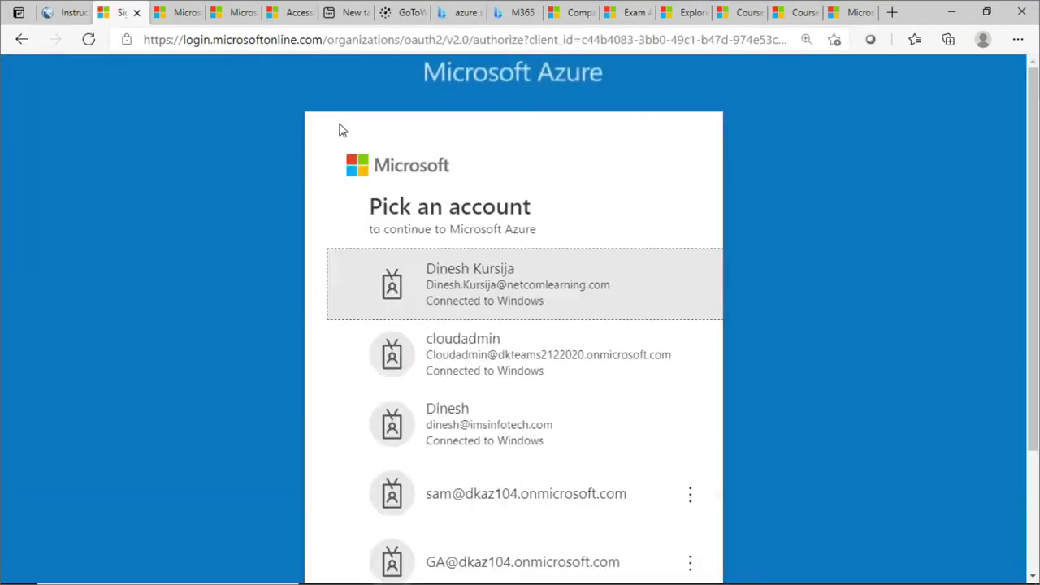
# Sign in with another account using the cloudadmin m365demo2021 sign-in name and its initial password
pyautogui.scroll(-3, 439, 506)
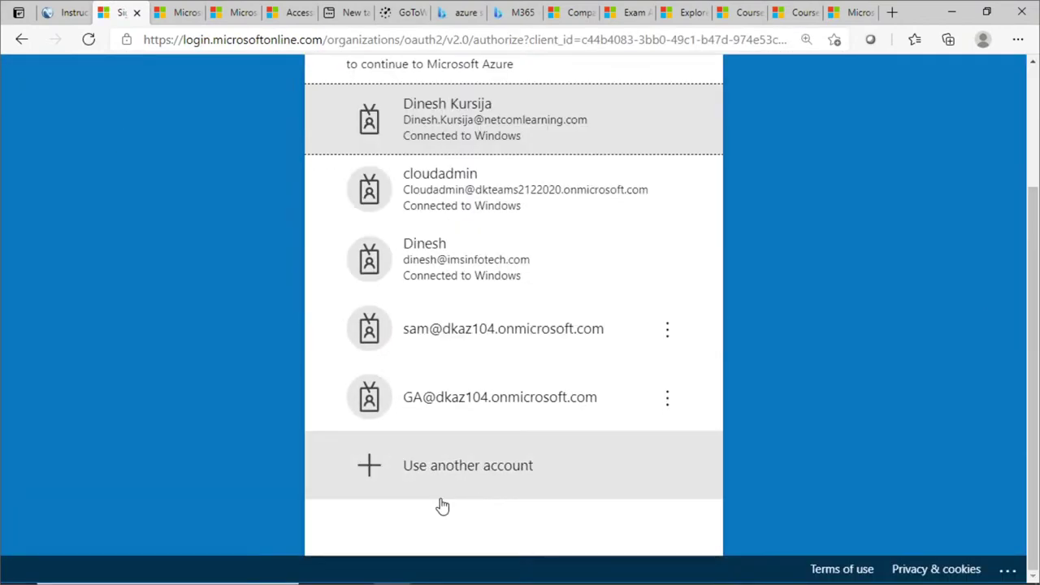
pyautogui.click(459, 495)
pyautogui.hotkey('ctrl', 'a')
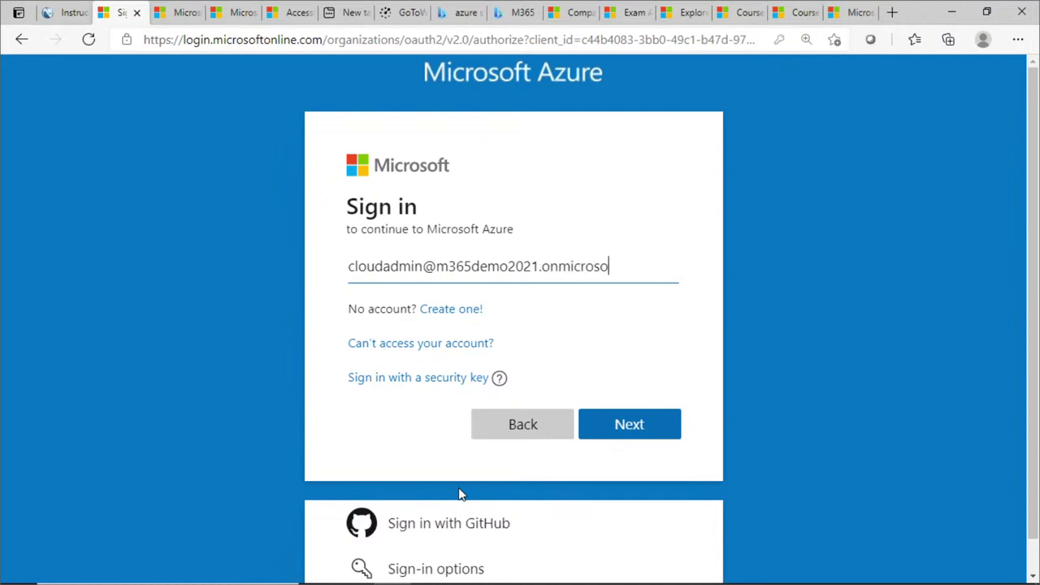
pyautogui.press('Return')
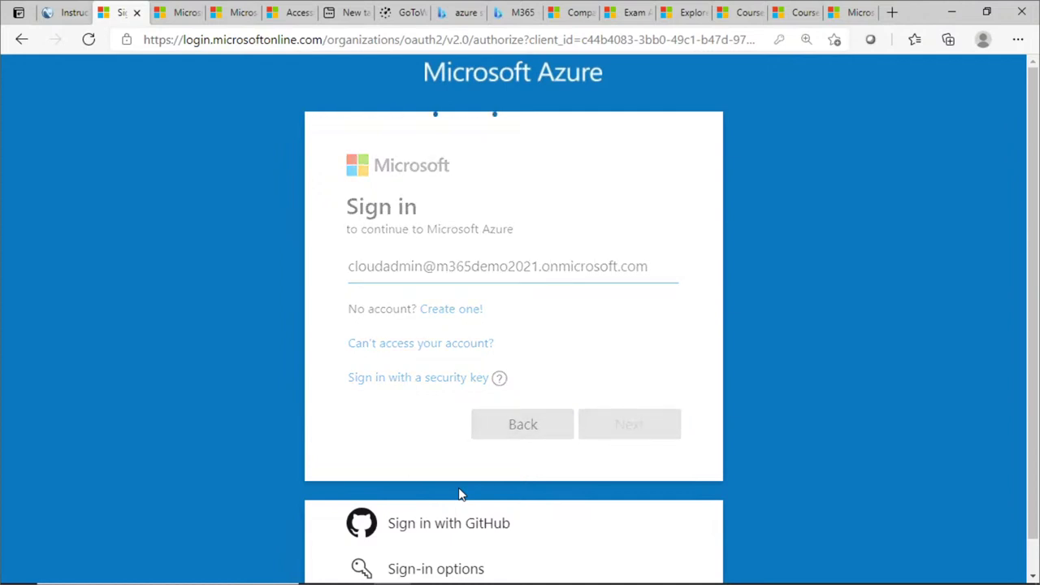
pyautogui.write('•••••')
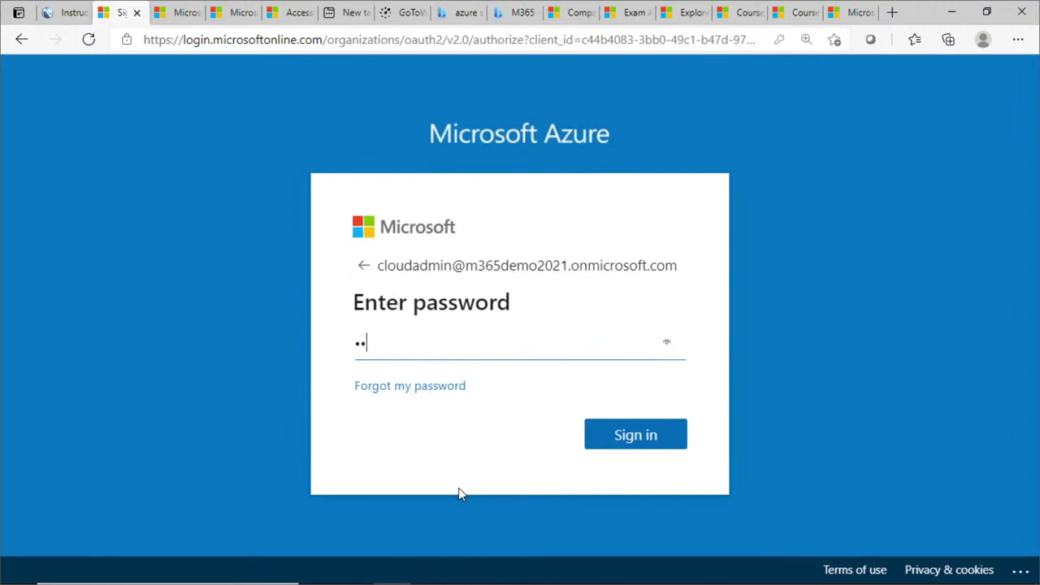
pyautogui.write('••••••••••')
pyautogui.press('Return')
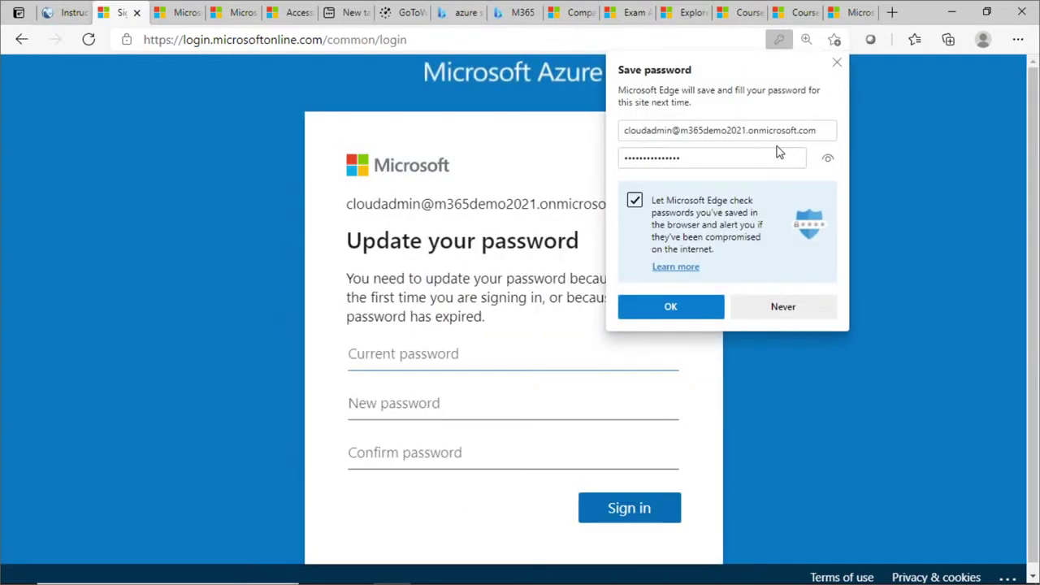
# Enter the current password, a new password and its confirmation for cloudadmin, then sign in
pyautogui.click(837, 63)
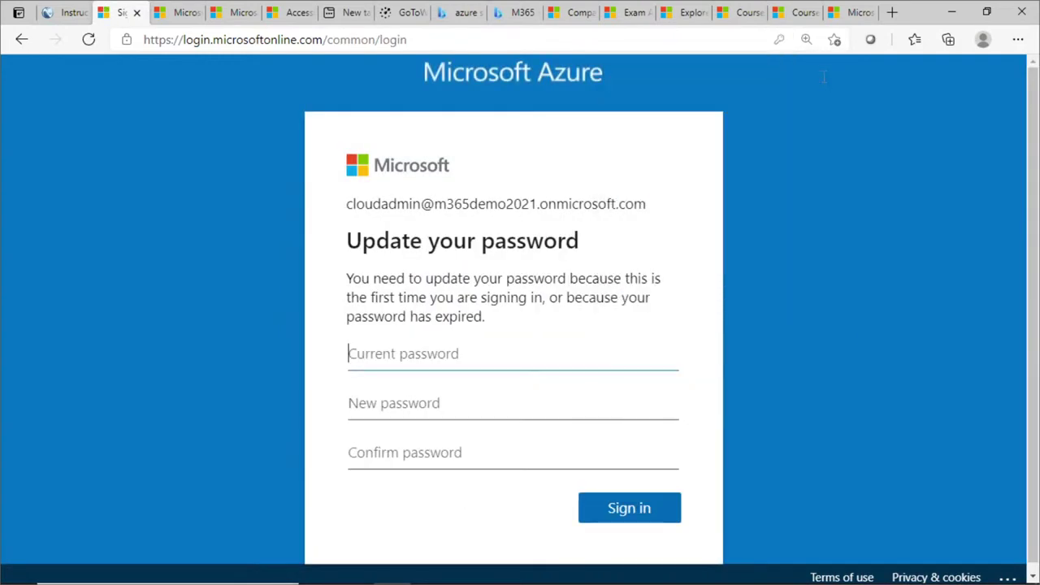
pyautogui.write('••••')
pyautogui.press('BackSpace')
pyautogui.press('BackSpace')
pyautogui.press('BackSpace')
pyautogui.press('BackSpace')
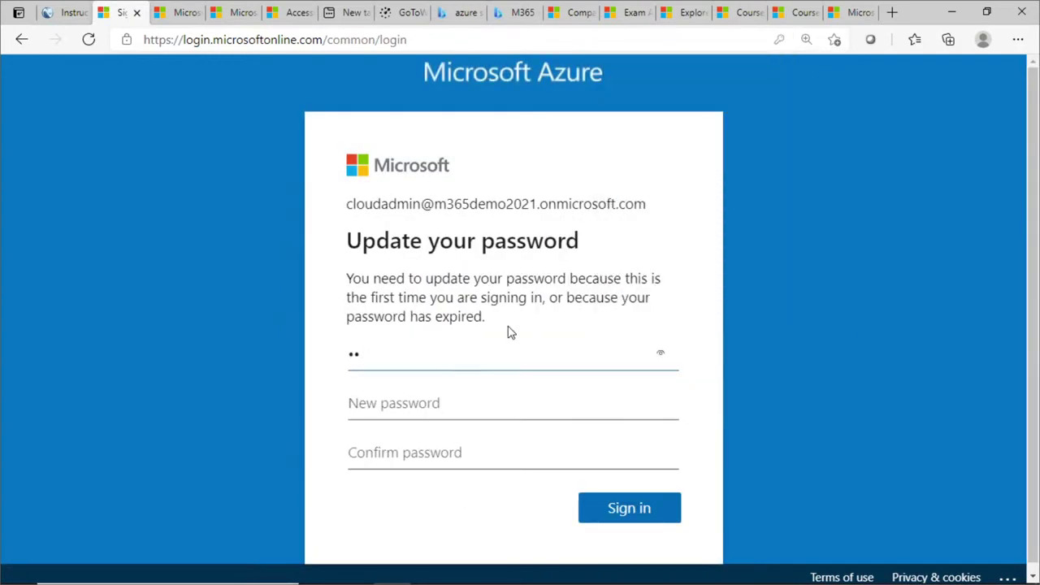
pyautogui.write('•••••••••••••')
pyautogui.press('Tab')
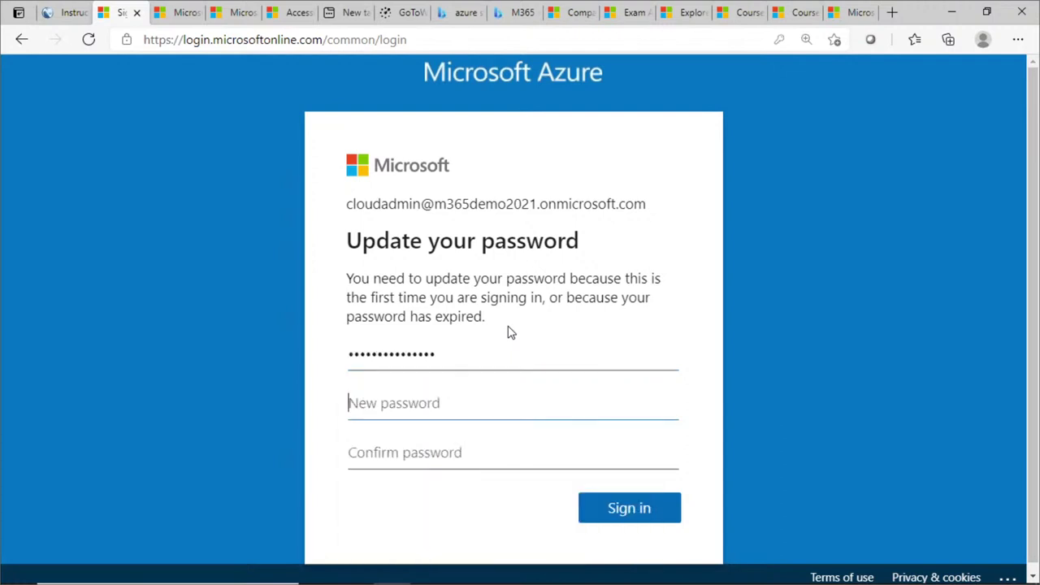
pyautogui.write('•••••••••••')
pyautogui.press('Tab')
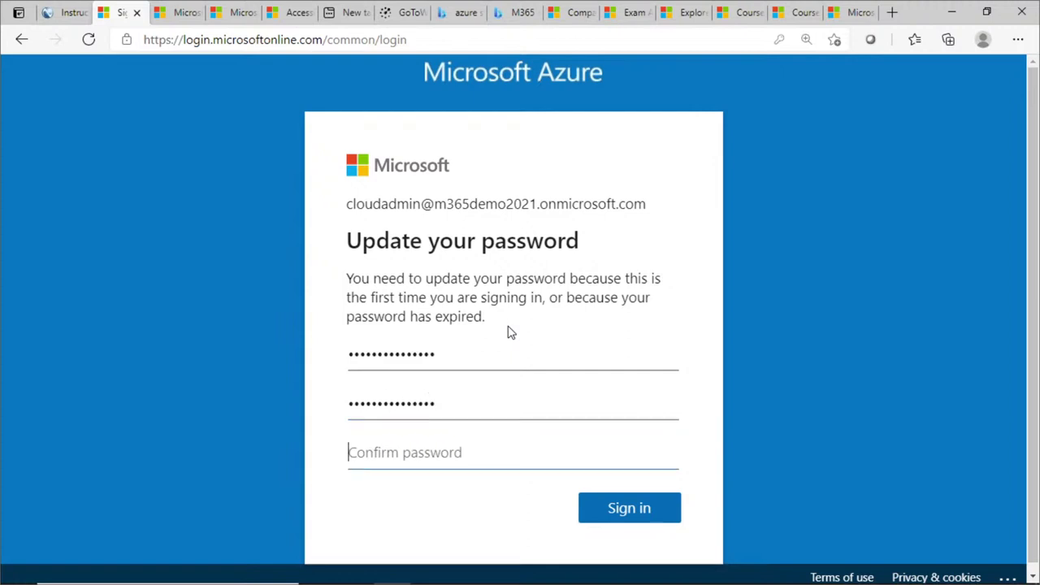
pyautogui.write('••••••••••')
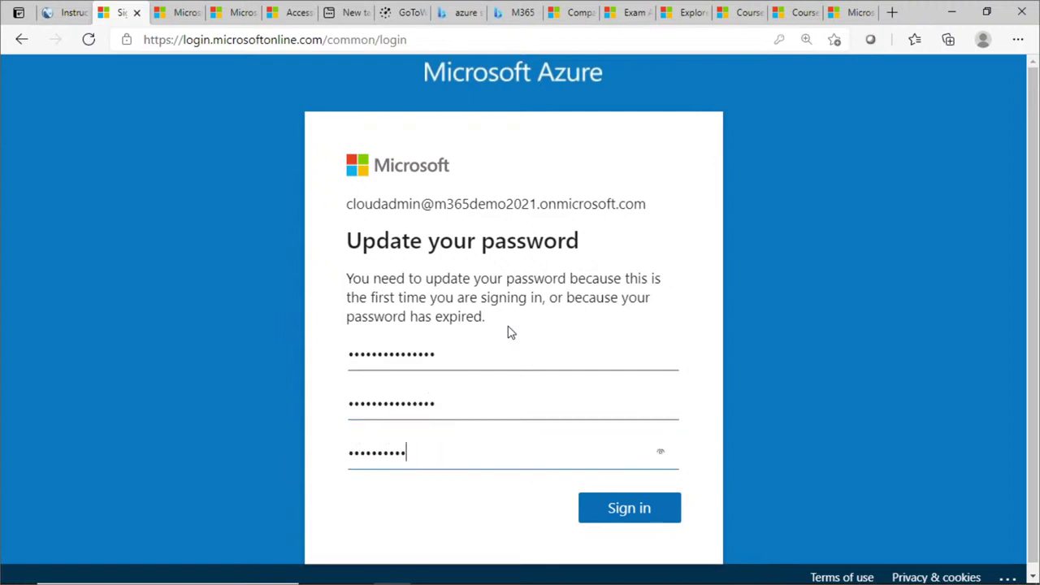
pyautogui.click(618, 512)
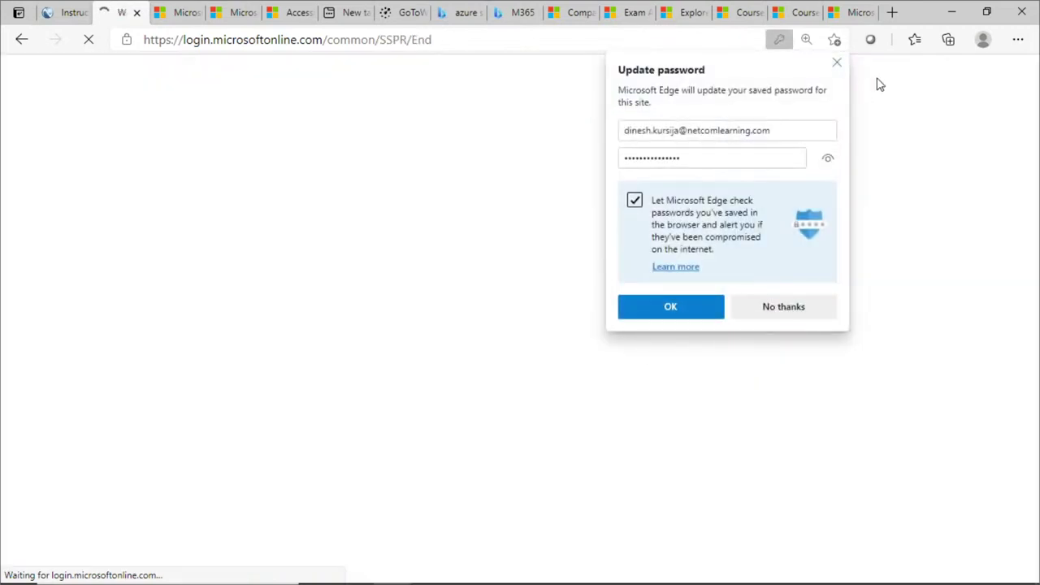
# Dismiss Edge's update-password popup, skip the Azure welcome tour, and open the portal menu
pyautogui.click(836, 62)
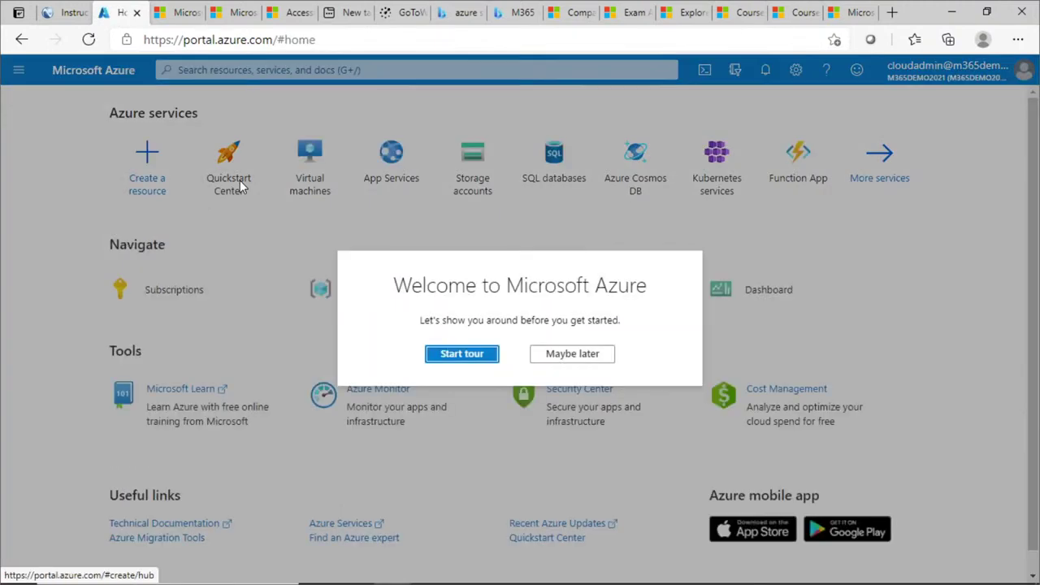
pyautogui.click(565, 355)
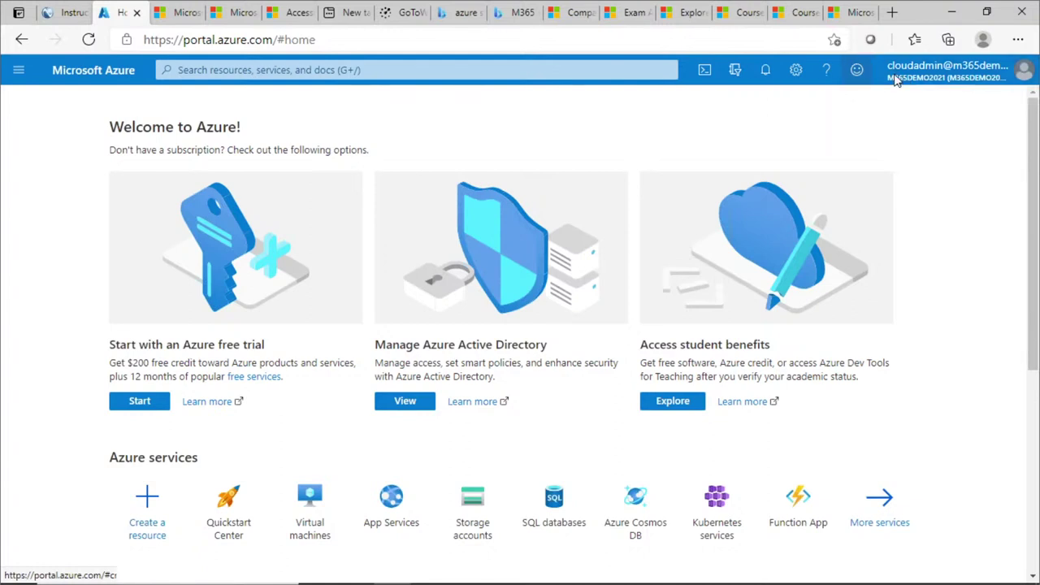
pyautogui.click(18, 70)
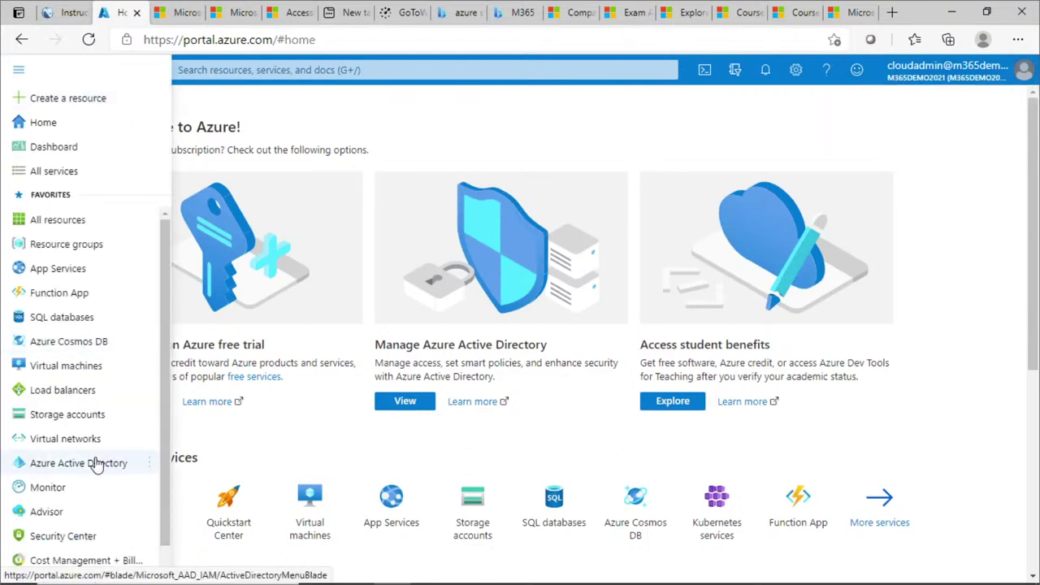
pyautogui.click(93, 462)
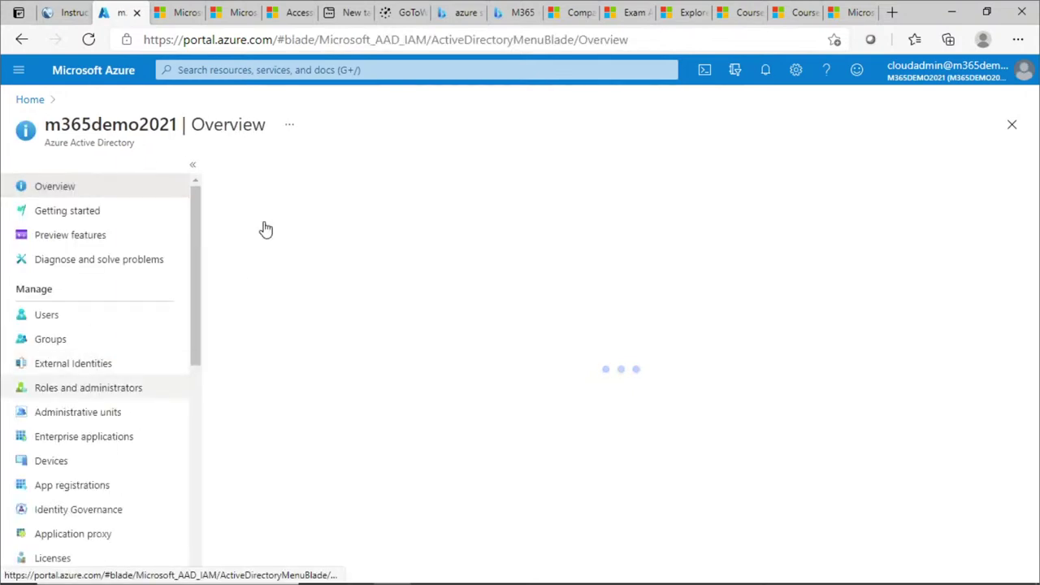
pyautogui.moveTo(197, 268); pyautogui.dragTo(199, 352)
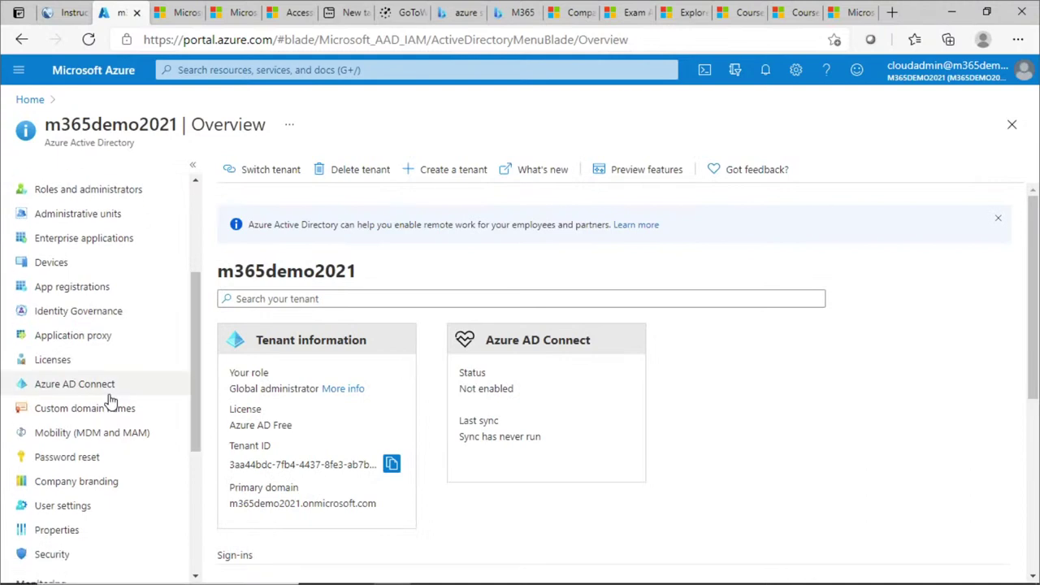
pyautogui.click(109, 407)
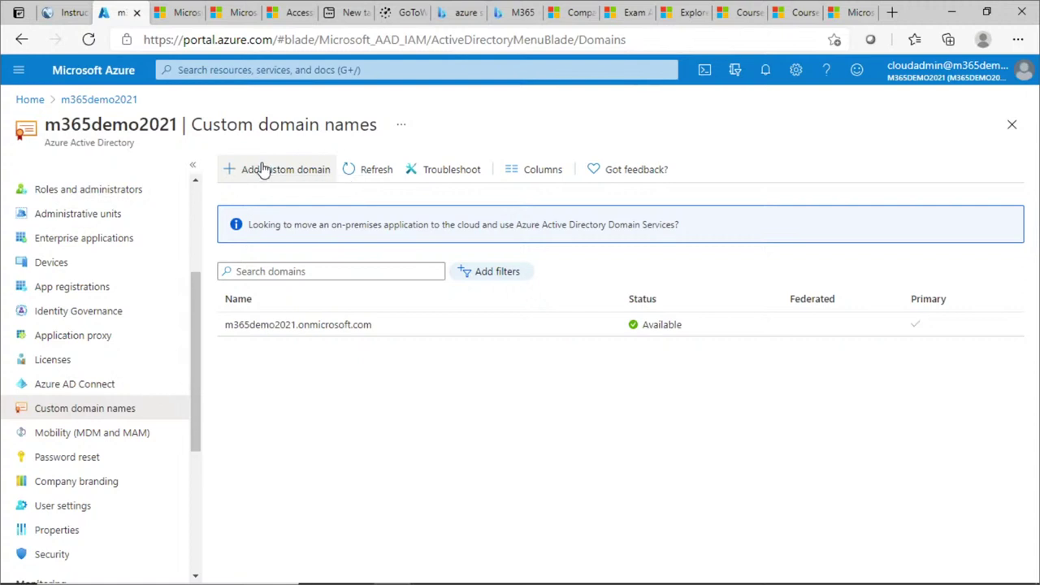
pyautogui.click(262, 167)
pyautogui.click(30, 101)
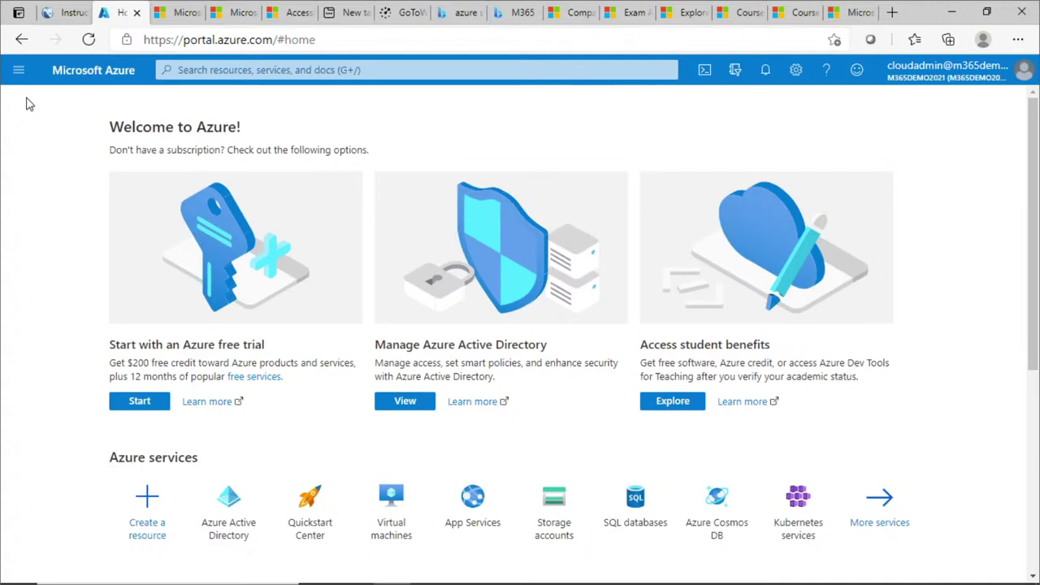
# In Notepad, append 'Done' to Create Global Admin and '--- Done' to Login with Admin
pyautogui.hotkey('alt', 'Tab')
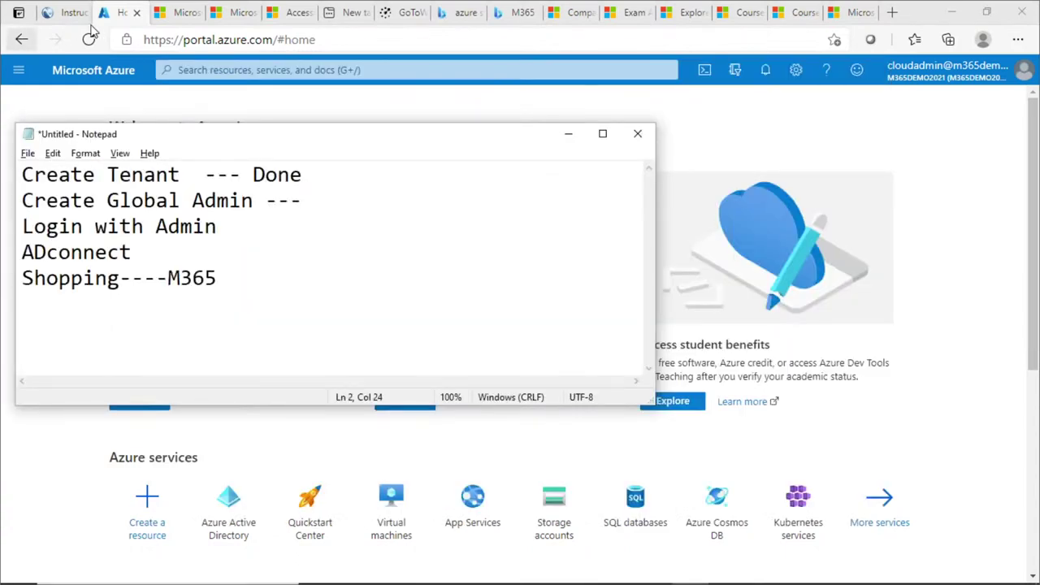
pyautogui.write('Done')
pyautogui.press('Down')
pyautogui.write('--- Done')
pyautogui.press('Down')
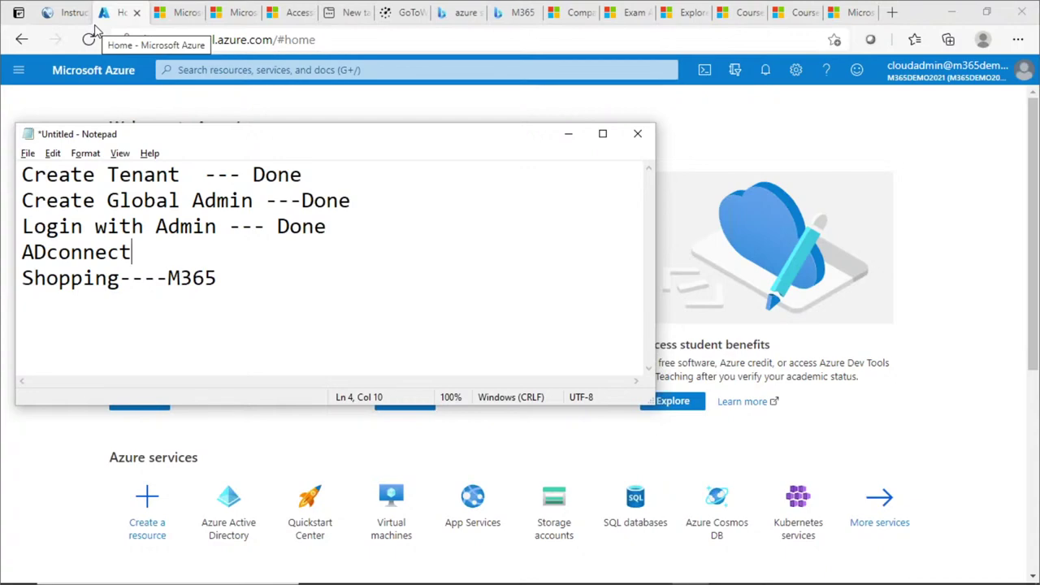
# On the remote server, launch Internet Explorer and move its window aside
pyautogui.hotkey('alt', 'Tab')
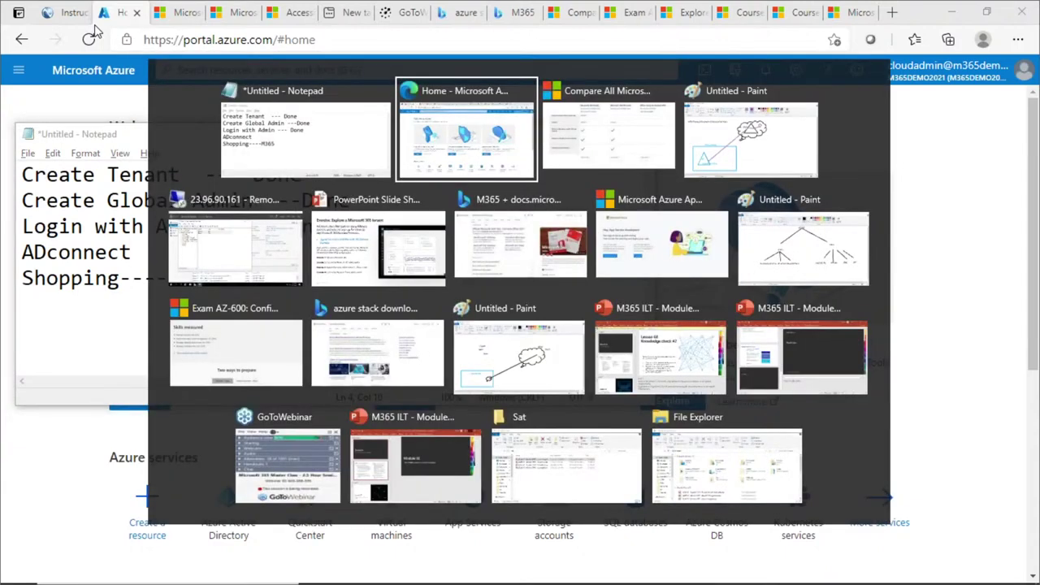
pyautogui.hotkey('alt', 'Tab')
pyautogui.hotkey('alt', 'Tab')
pyautogui.hotkey('alt', 'Tab')
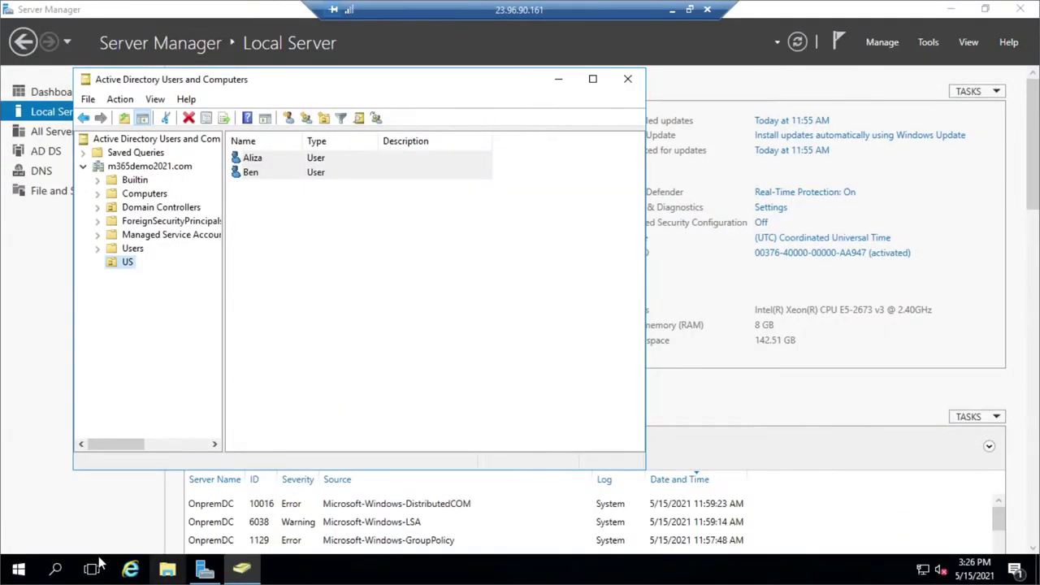
pyautogui.click(130, 570)
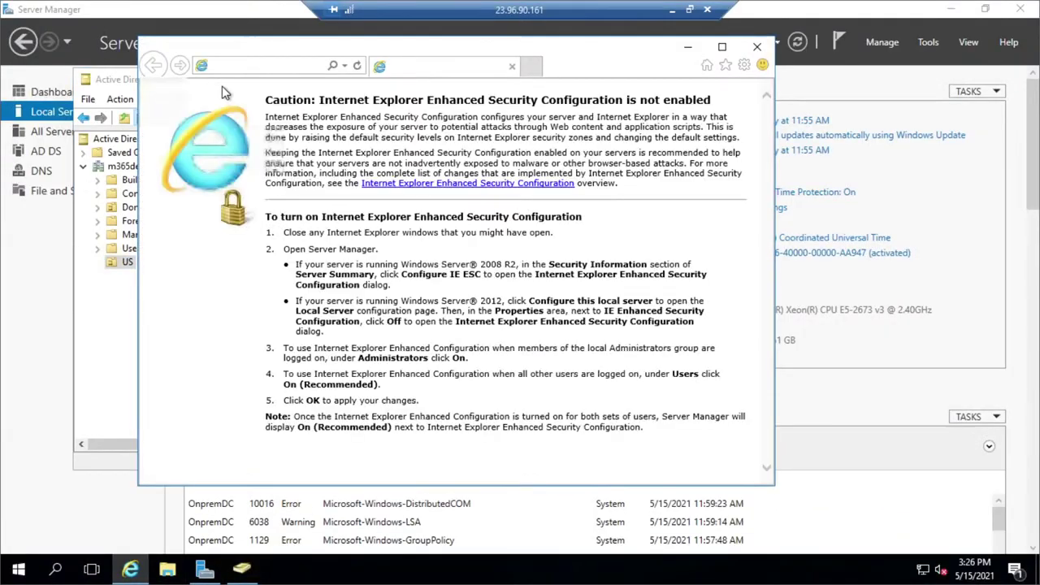
pyautogui.moveTo(307, 40); pyautogui.dragTo(477, 109)
pyautogui.moveTo(517, 140)
pyautogui.mouseDown()
pyautogui.moveTo(542, 161)
pyautogui.moveTo(519, 146)
pyautogui.mouseUp()
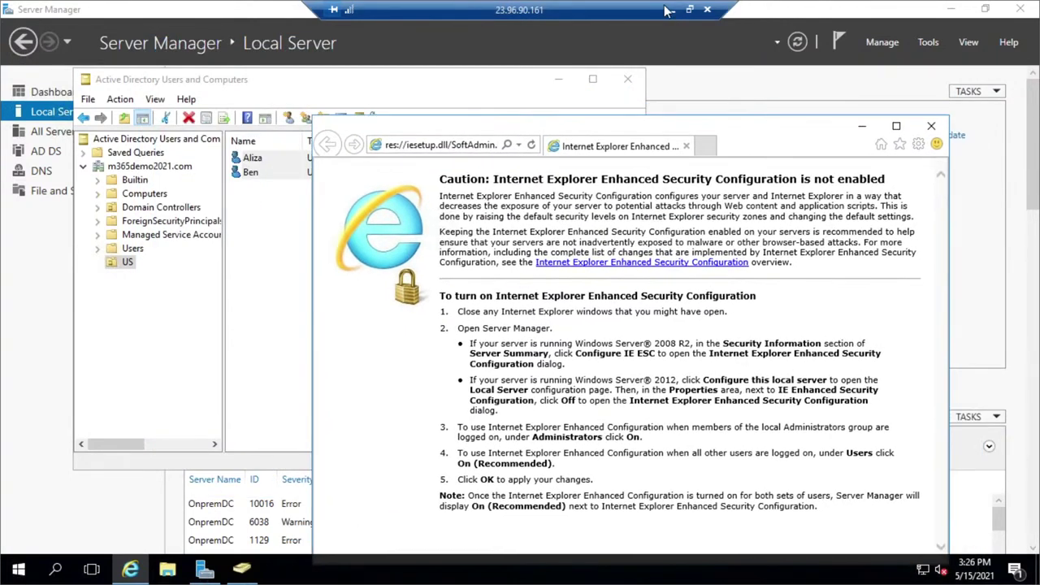
pyautogui.hotkey('alt', 'Tab')
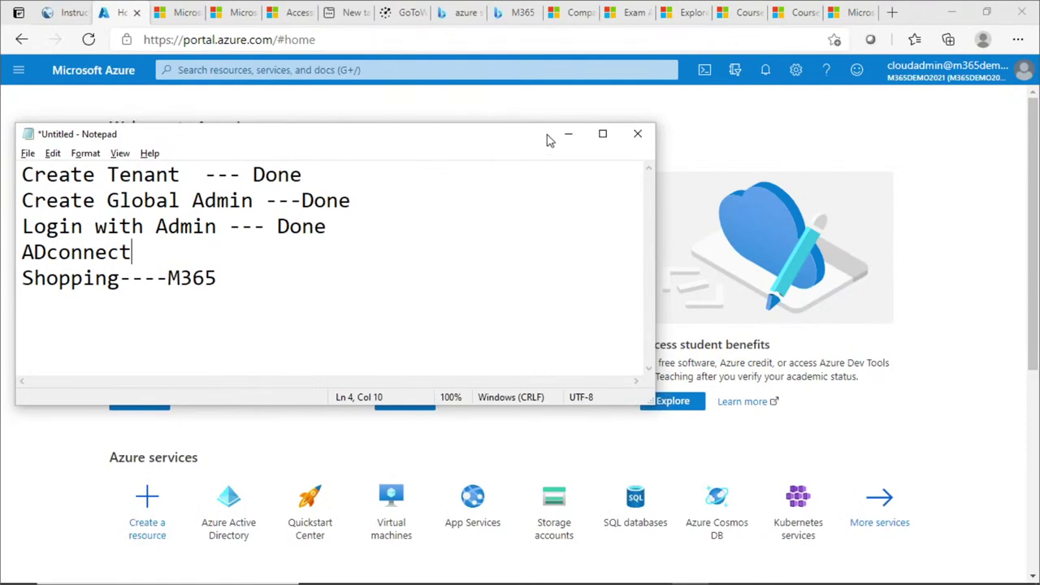
# Open Azure Active Directory's Users list in the portal, showing the two m365demo2021 users
pyautogui.click(567, 133)
pyautogui.click(17, 69)
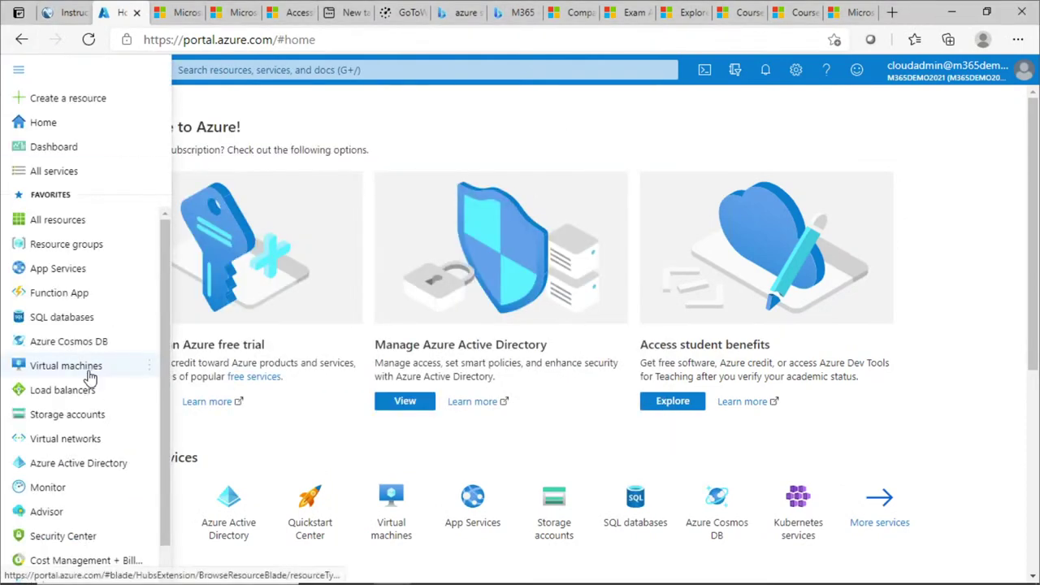
pyautogui.click(77, 468)
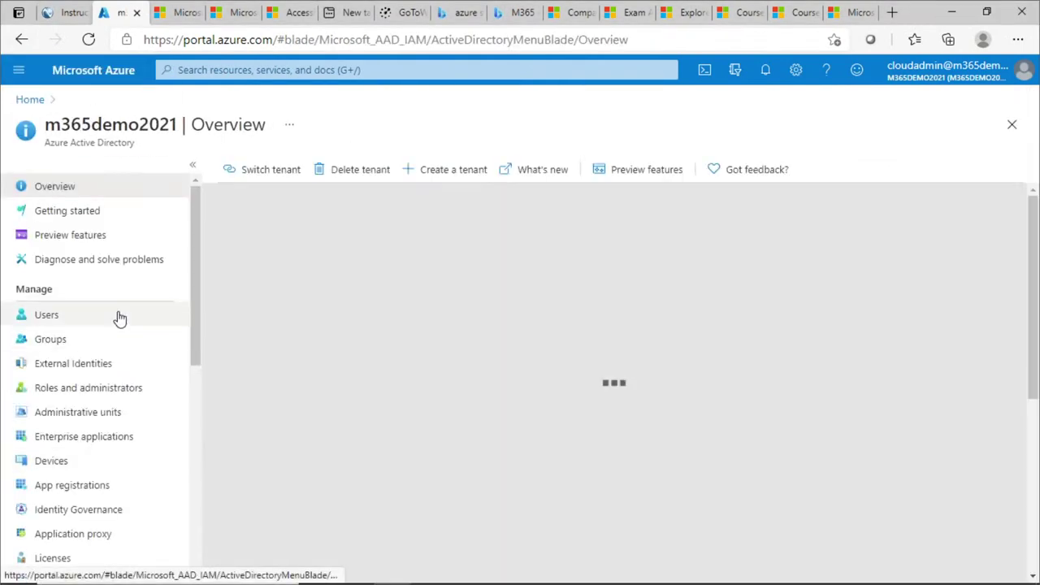
pyautogui.click(117, 316)
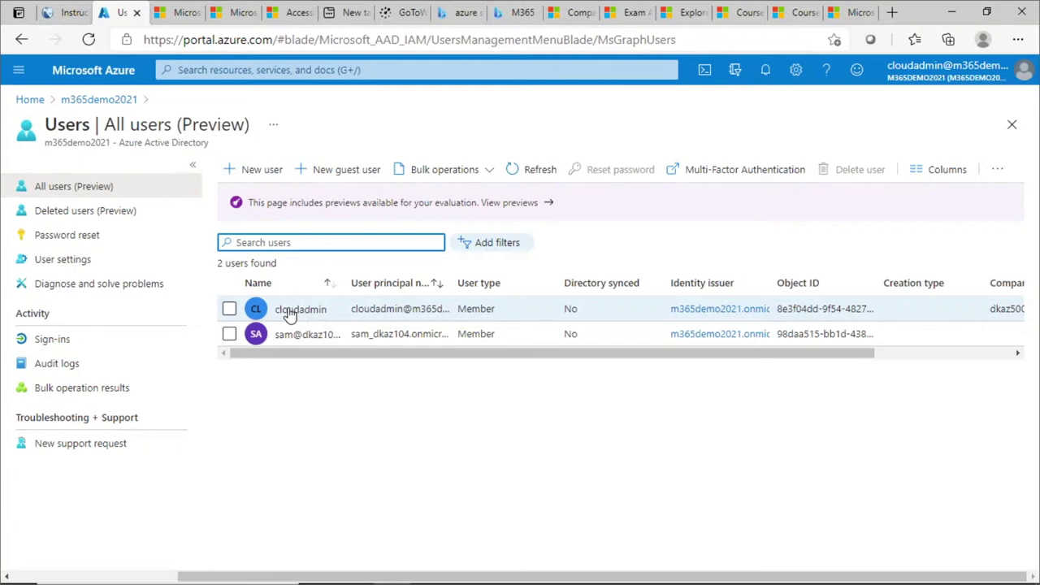
pyautogui.hotkey('alt', 'Tab')
pyautogui.hotkey('alt', 'Tab')
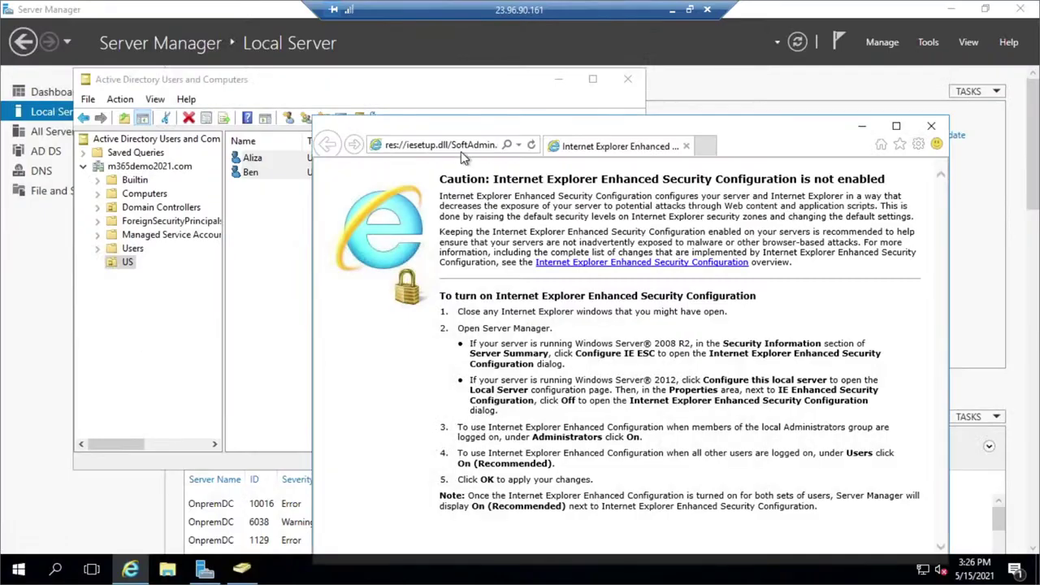
# Search the web in Internet Explorer for 'ad connect download' with the window maximized
pyautogui.click(461, 151)
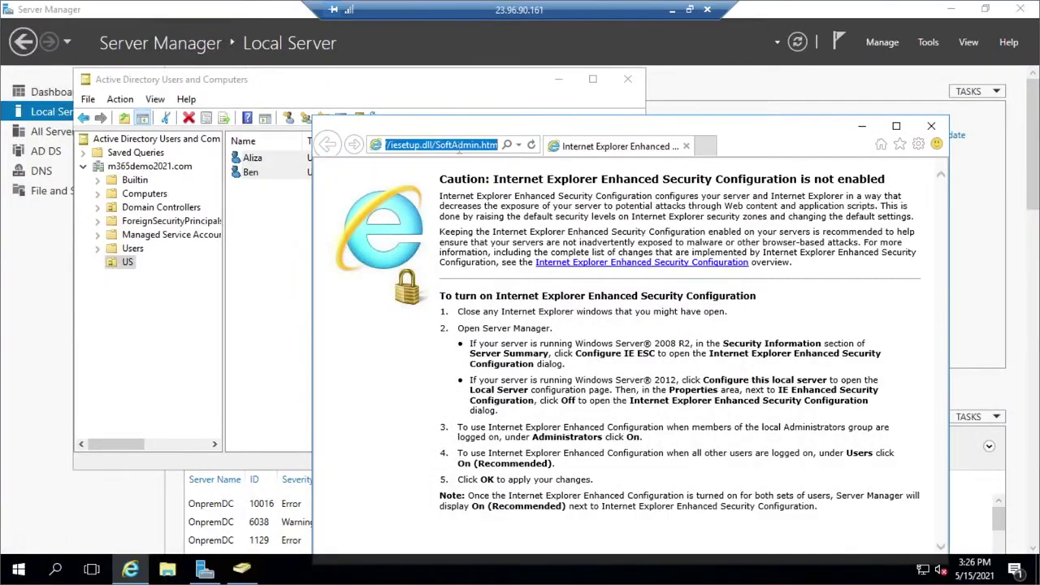
pyautogui.write('ad con')
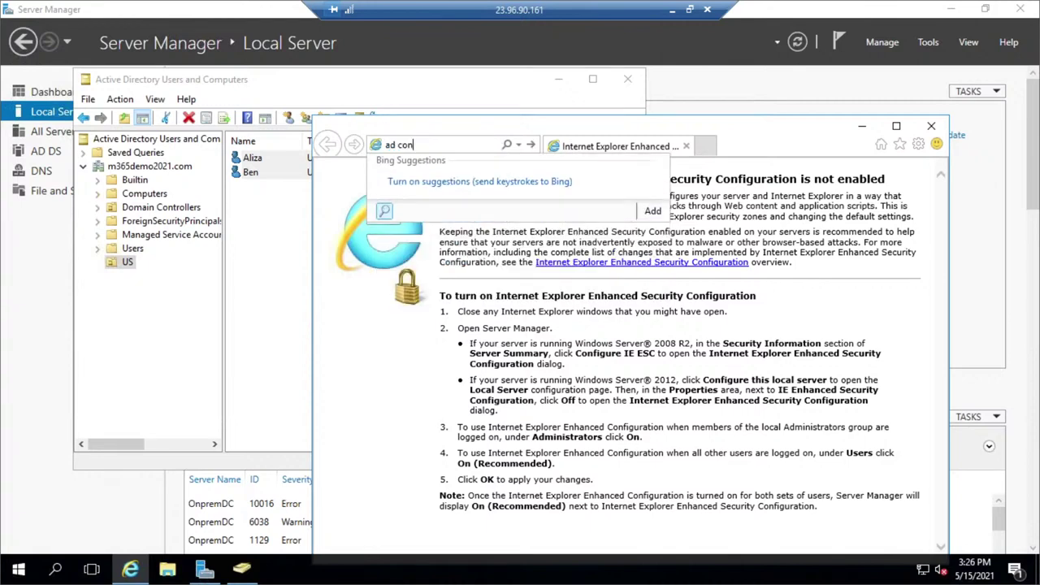
pyautogui.write('nect')
pyautogui.press('Return')
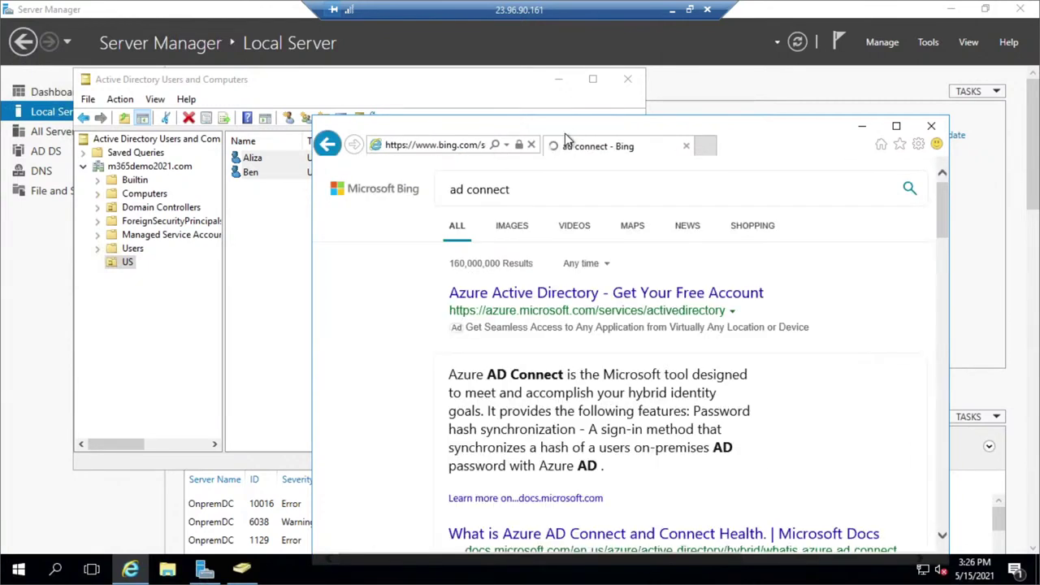
pyautogui.doubleClick(567, 130)
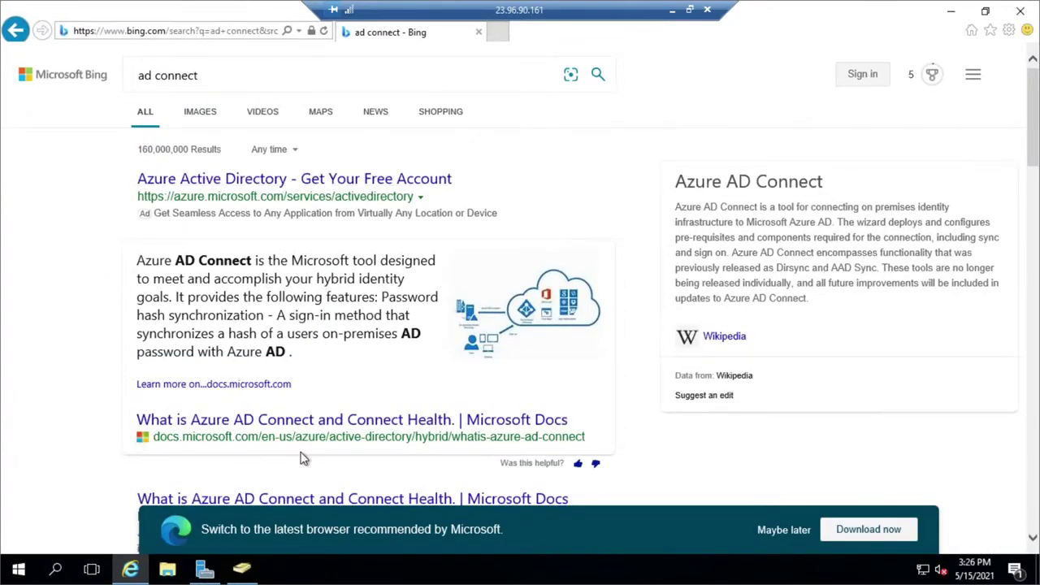
pyautogui.click(241, 80)
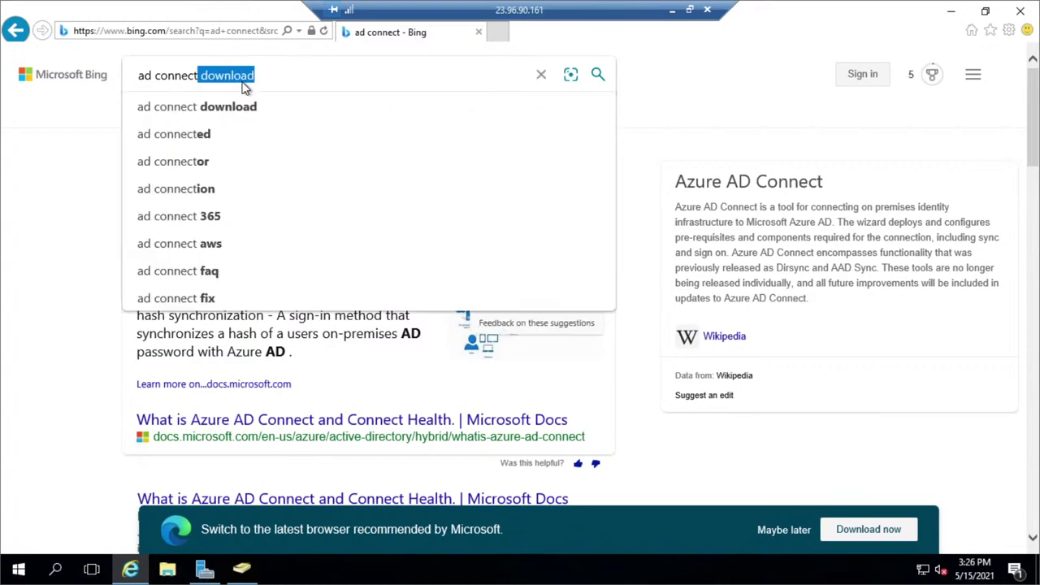
pyautogui.press('Return')
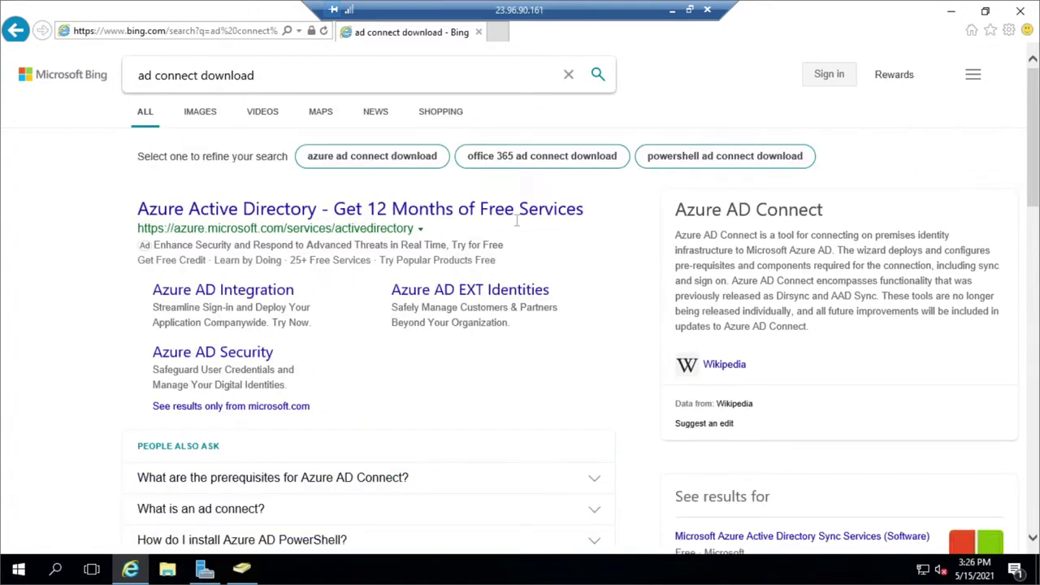
# Download and run AzureADConnect.msi from the Microsoft Download Center, then minimize the browser
pyautogui.scroll(-5, 82, 268)
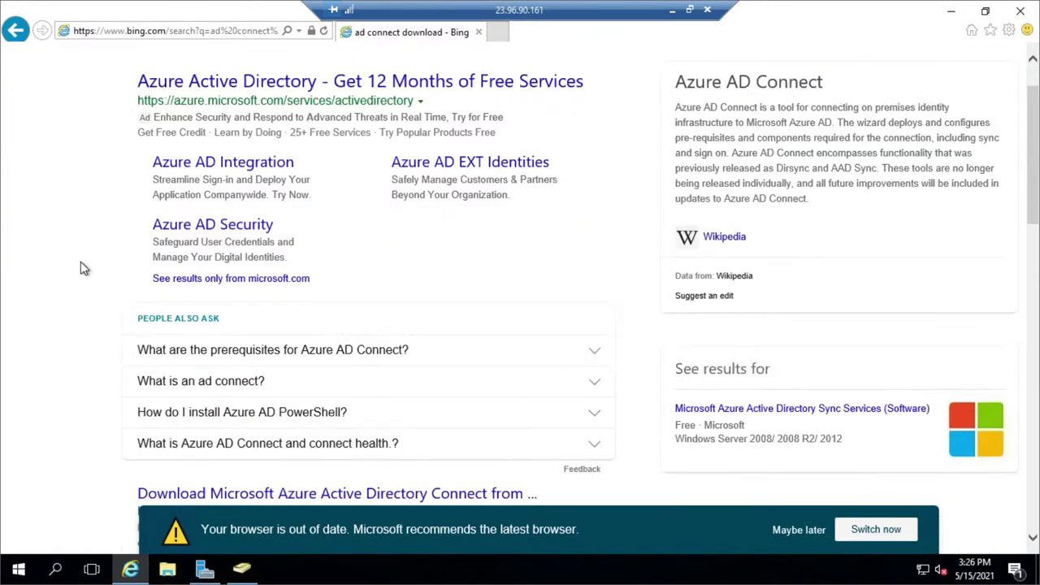
pyautogui.click(302, 238)
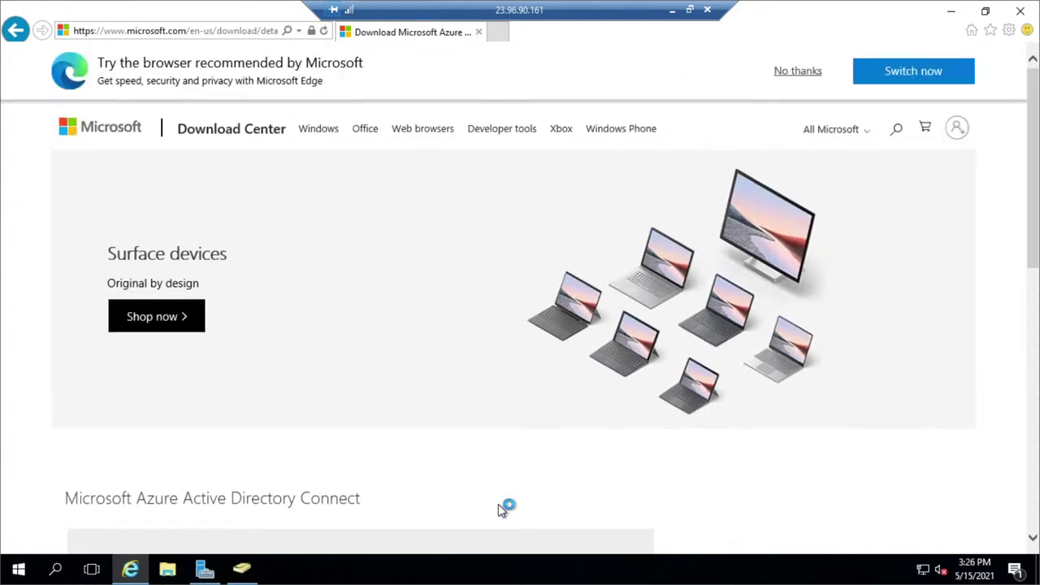
pyautogui.scroll(-3, 499, 505)
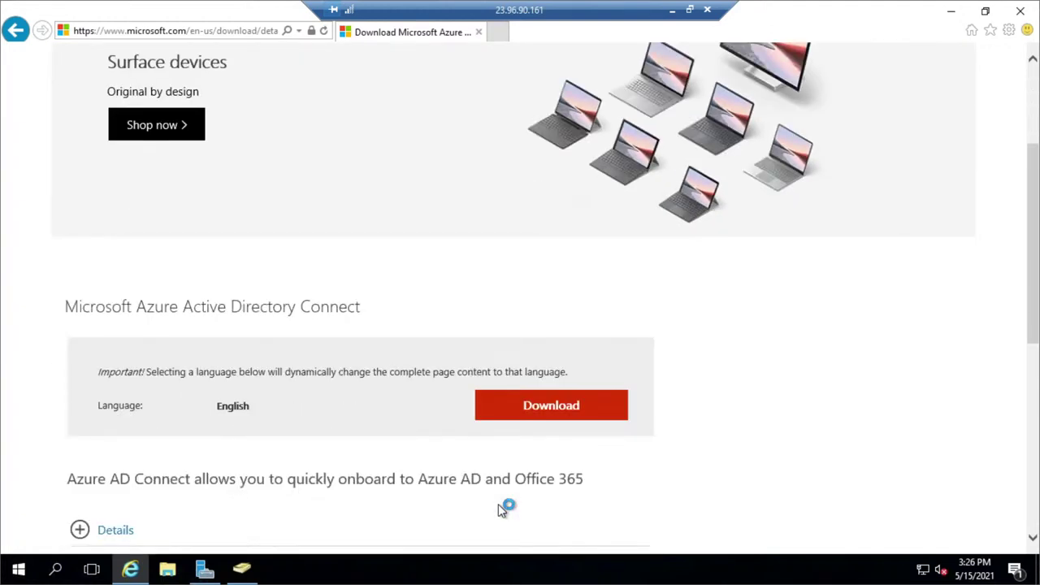
pyautogui.click(522, 423)
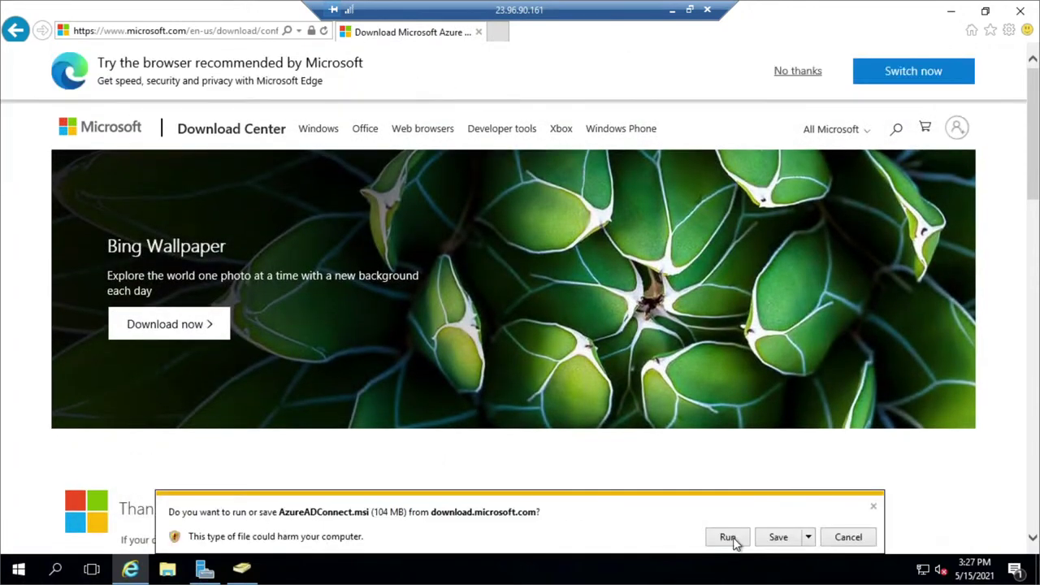
pyautogui.click(733, 539)
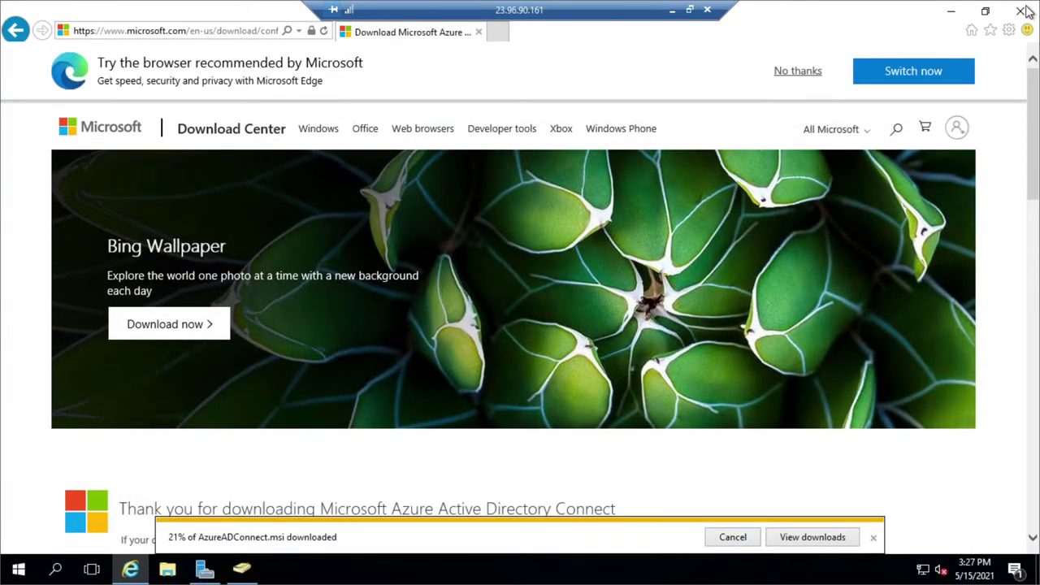
pyautogui.click(946, 14)
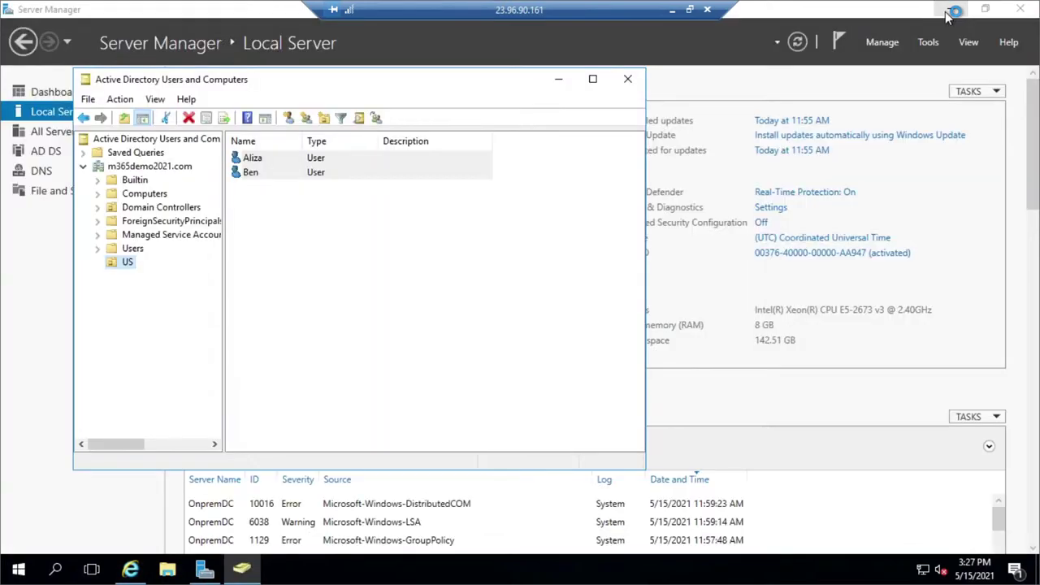
# Minimize Server Manager and AD Users and Computers, then accept the Azure AD Connect license terms and pick express settings
pyautogui.click(950, 10)
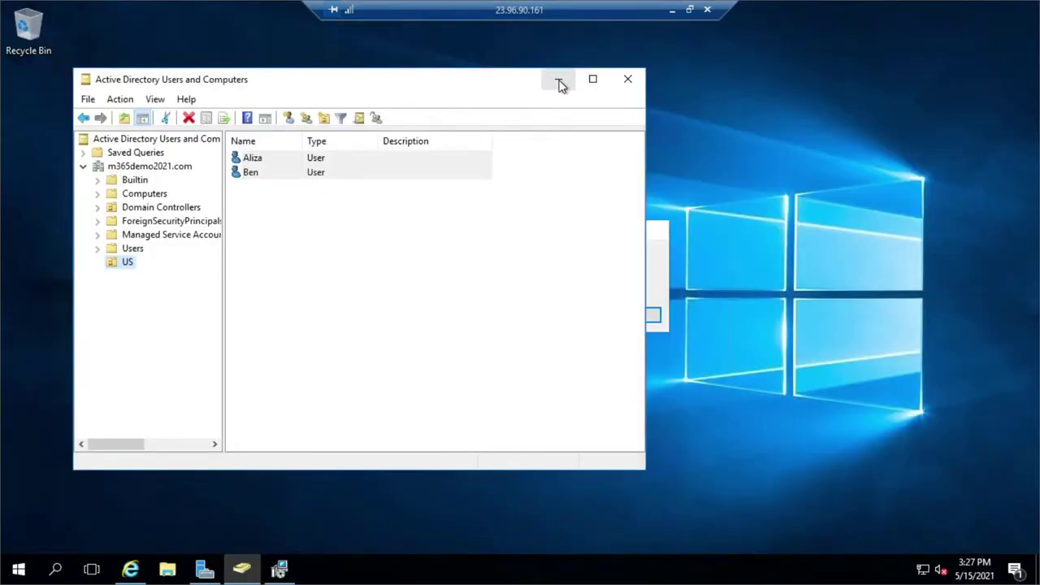
pyautogui.click(559, 84)
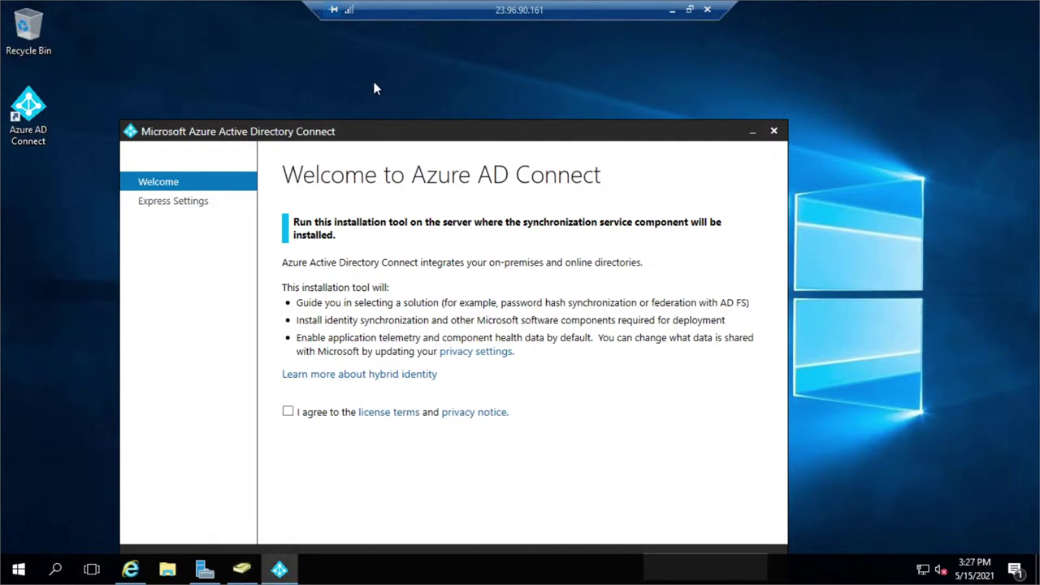
pyautogui.moveTo(404, 138); pyautogui.dragTo(394, 125)
pyautogui.moveTo(341, 53); pyautogui.dragTo(342, 57)
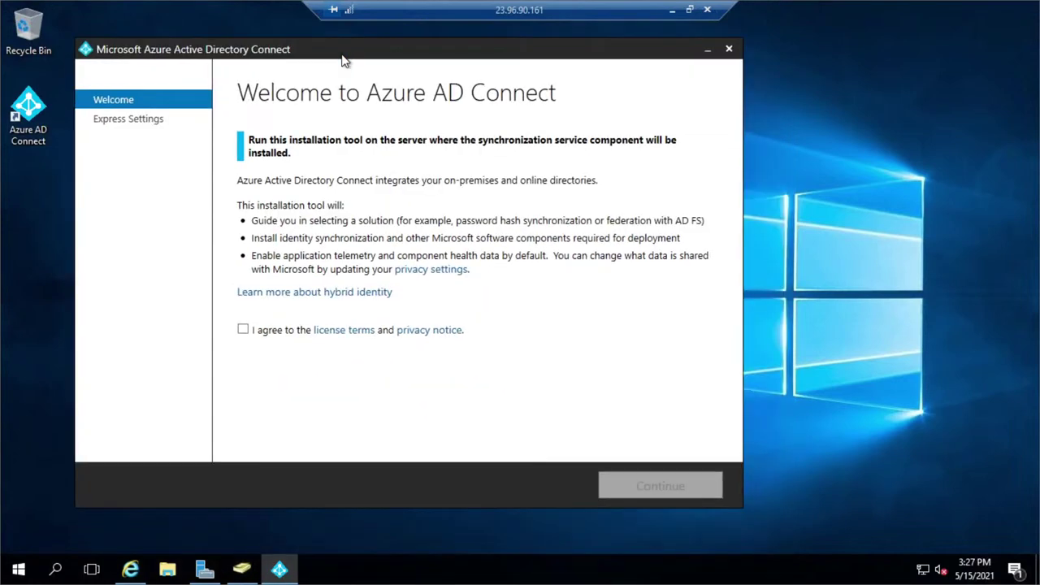
pyautogui.click(243, 328)
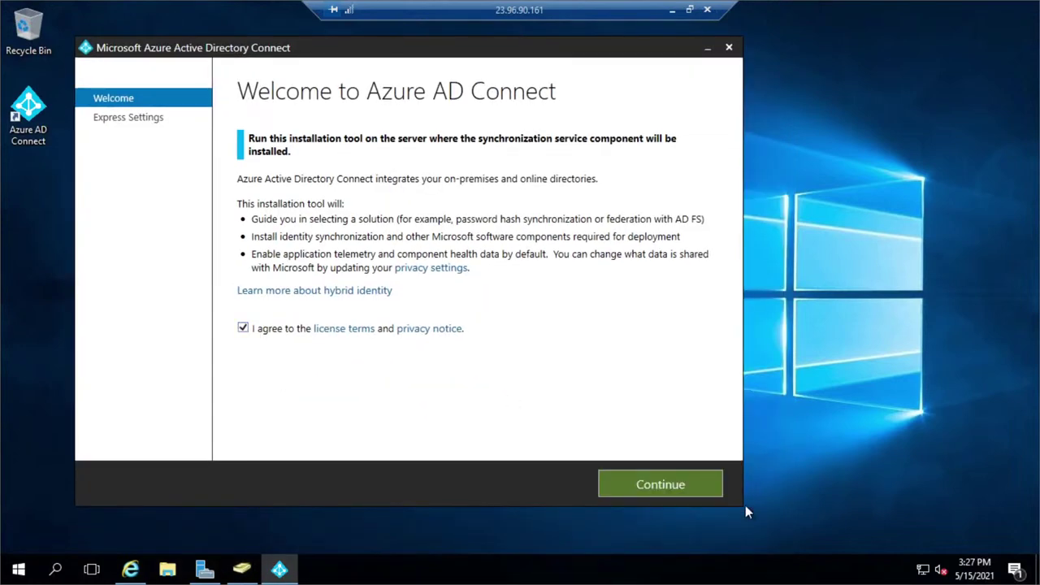
pyautogui.click(679, 482)
pyautogui.click(677, 482)
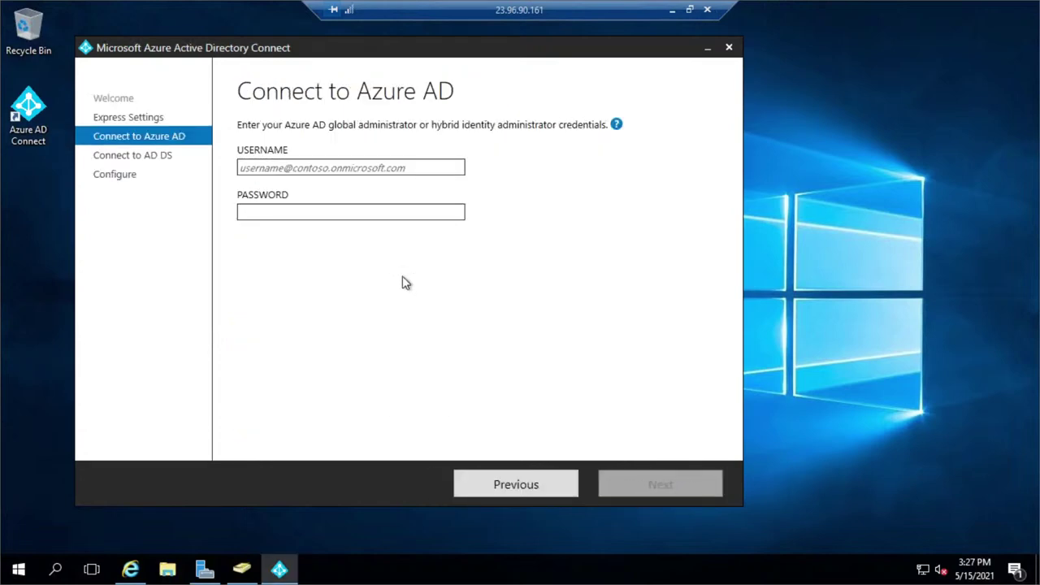
# Enter the Azure AD global admin's e-mail username and password and submit them for verification
pyautogui.click(307, 167)
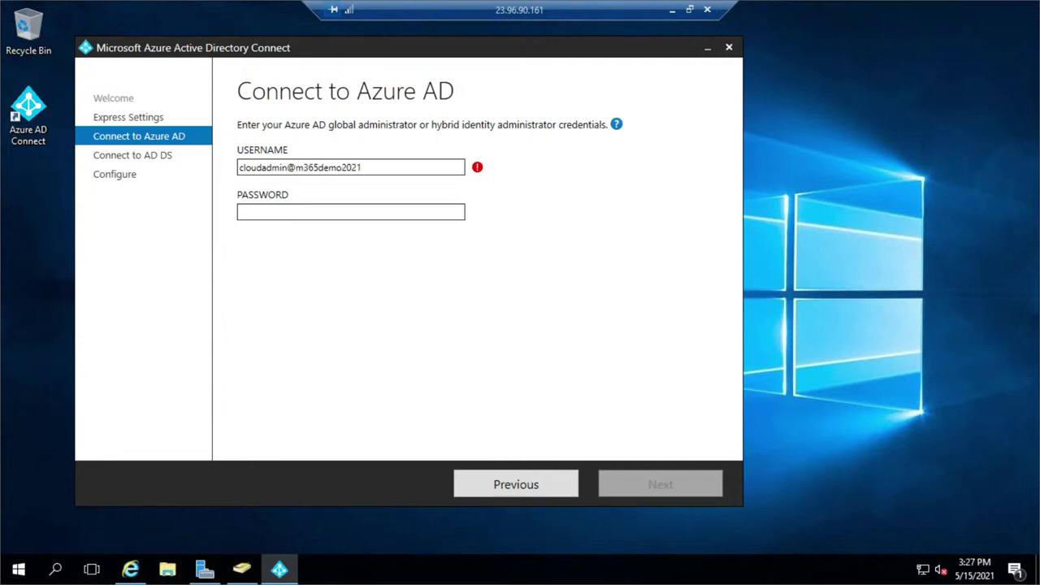
pyautogui.press('Tab')
pyautogui.write('****')
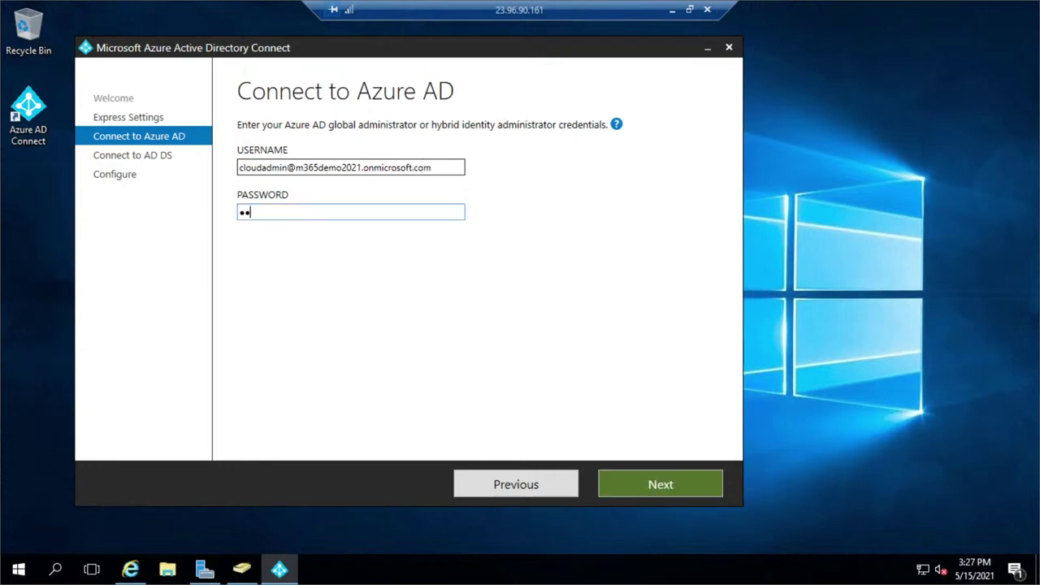
pyautogui.write('*******')
pyautogui.press('Return')
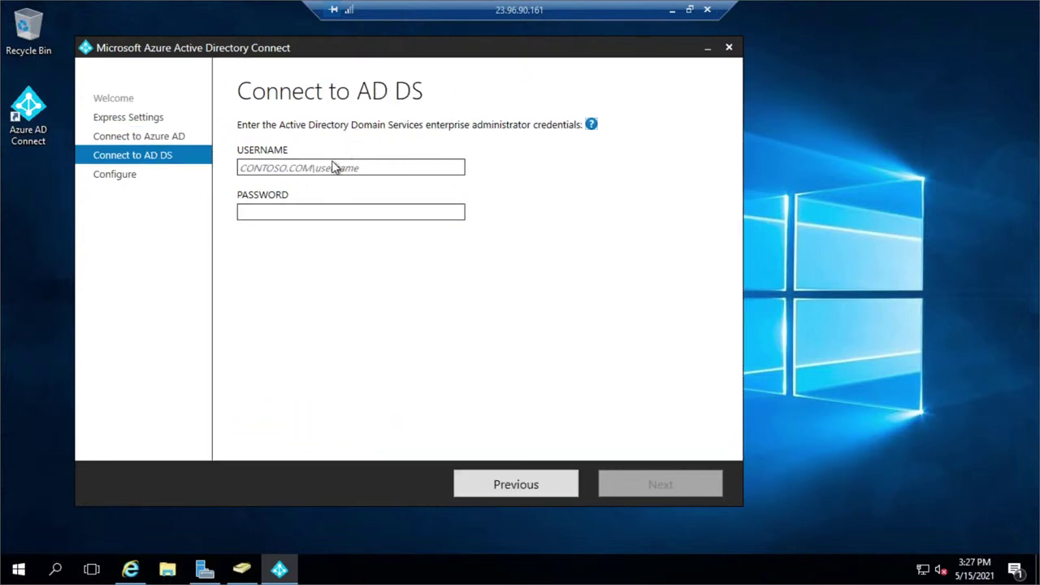
# Enter the DOMAIN\cloudadmin enterprise admin credentials and continue without matching all UPN suffixes
pyautogui.click(256, 170)
pyautogui.write('m365demo2021')
pyautogui.write('\\clo')
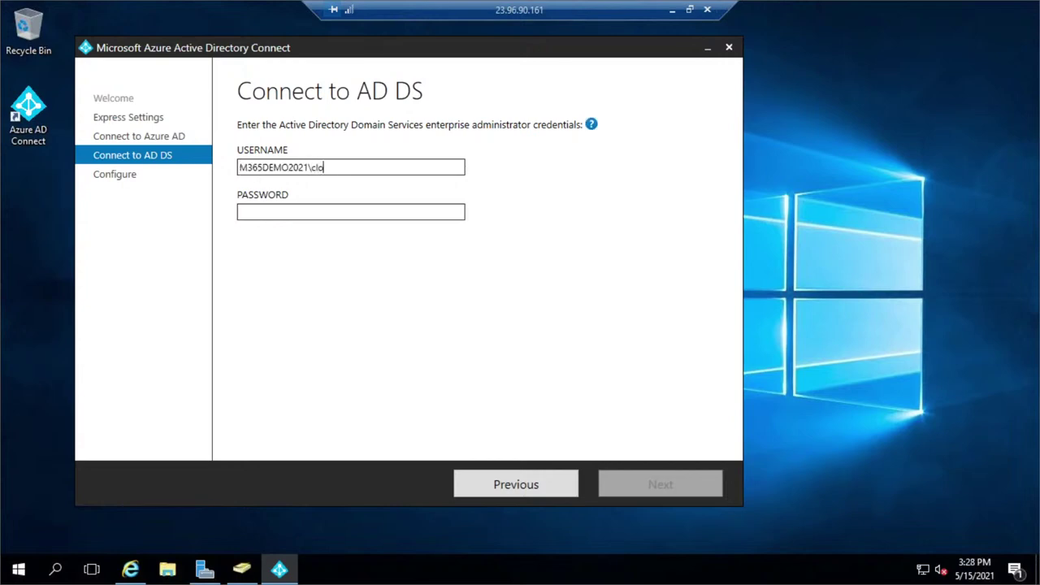
pyautogui.write('udadmin')
pyautogui.press('Tab')
pyautogui.write('••••••••••••••')
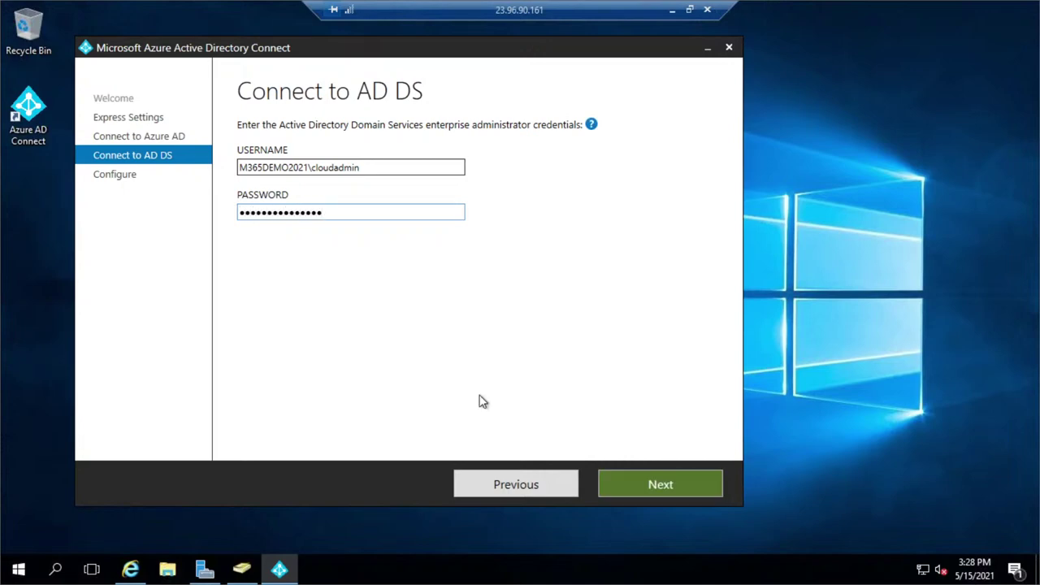
pyautogui.click(635, 492)
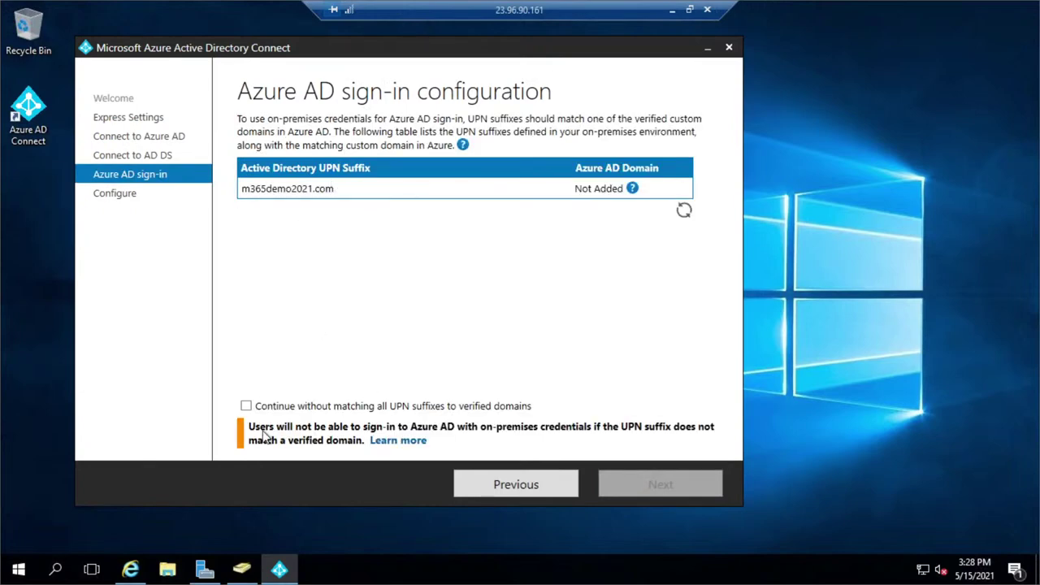
pyautogui.click(249, 407)
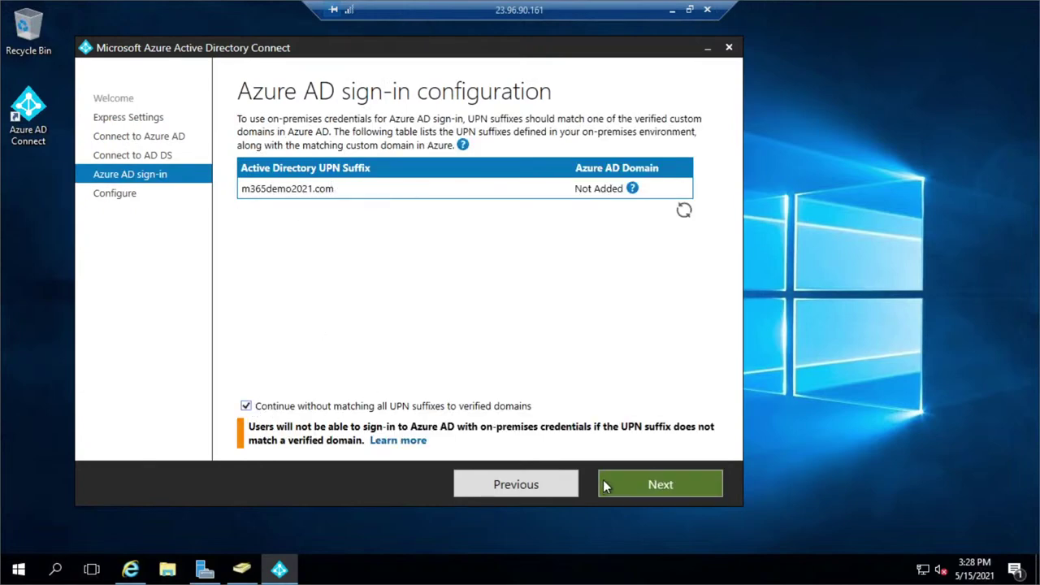
pyautogui.click(632, 486)
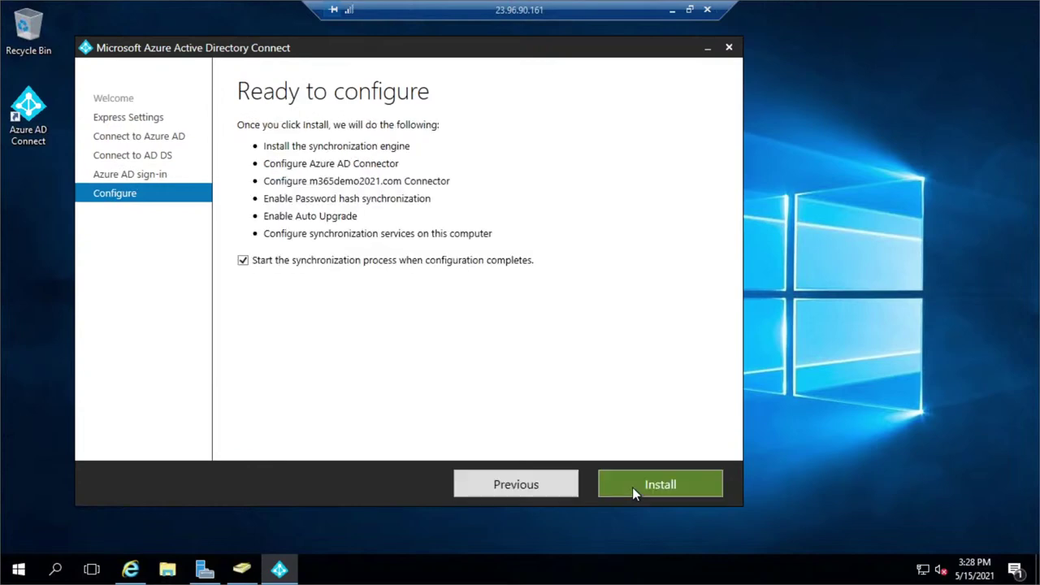
# Start the Azure AD Connect install from Ready to configure, then minimize the remote session
pyautogui.click(632, 487)
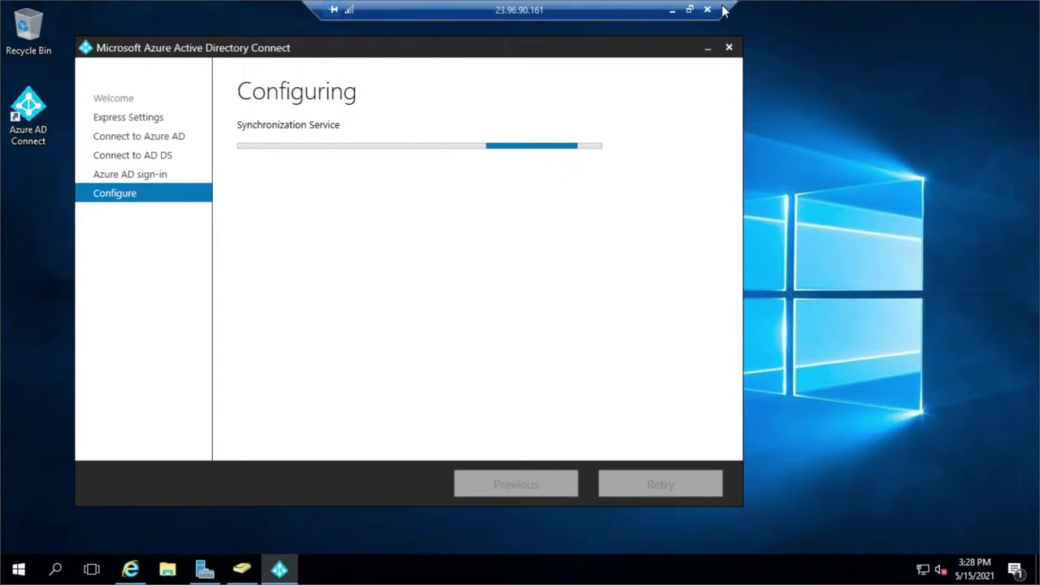
pyautogui.click(671, 12)
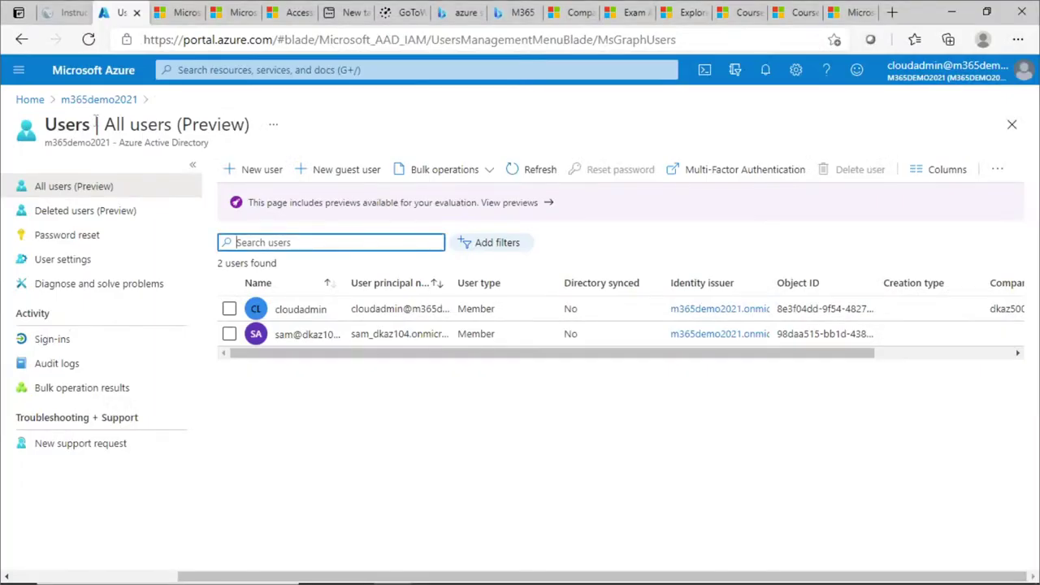
# Go to the m365demo2021 Azure Active Directory overview via the breadcrumb
pyautogui.click(78, 100)
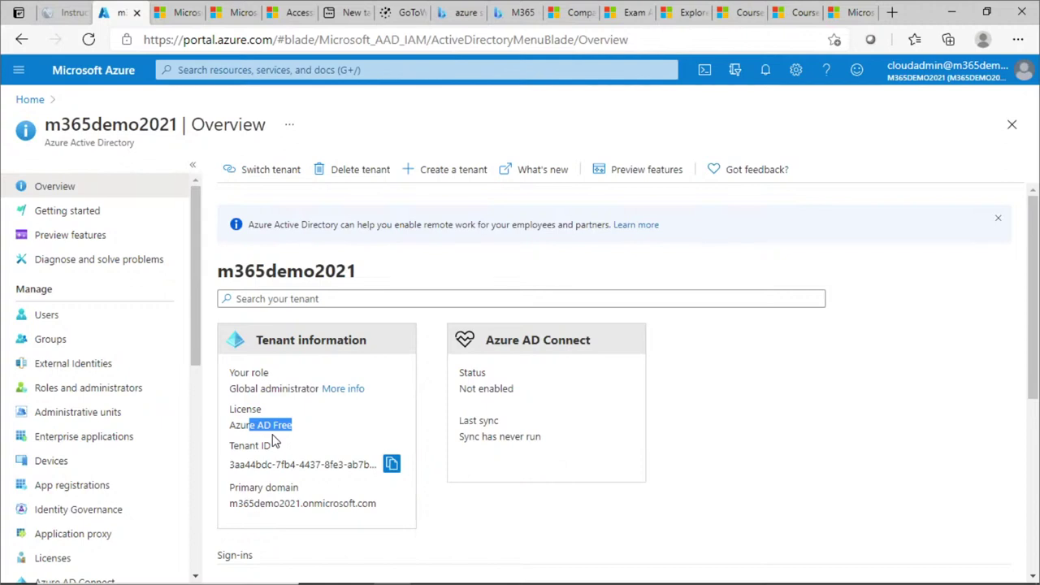
# Switch back to the remote server and wait for Azure AD Connect's Configuration complete page
pyautogui.hotkey('alt', 'Tab')
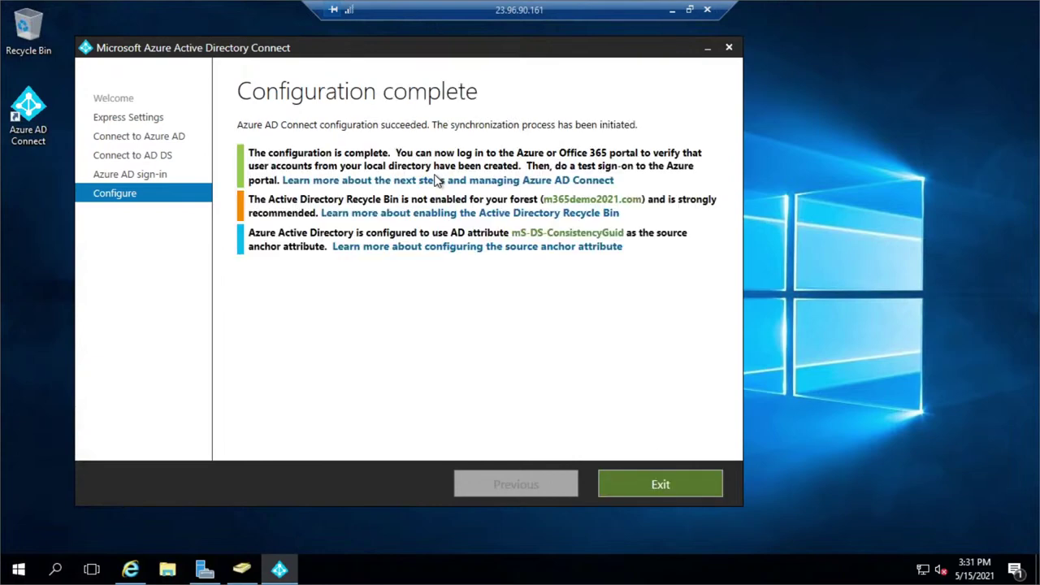
# Exit the Azure AD Connect wizard and launch Synchronization Service from the Start menu
pyautogui.click(660, 484)
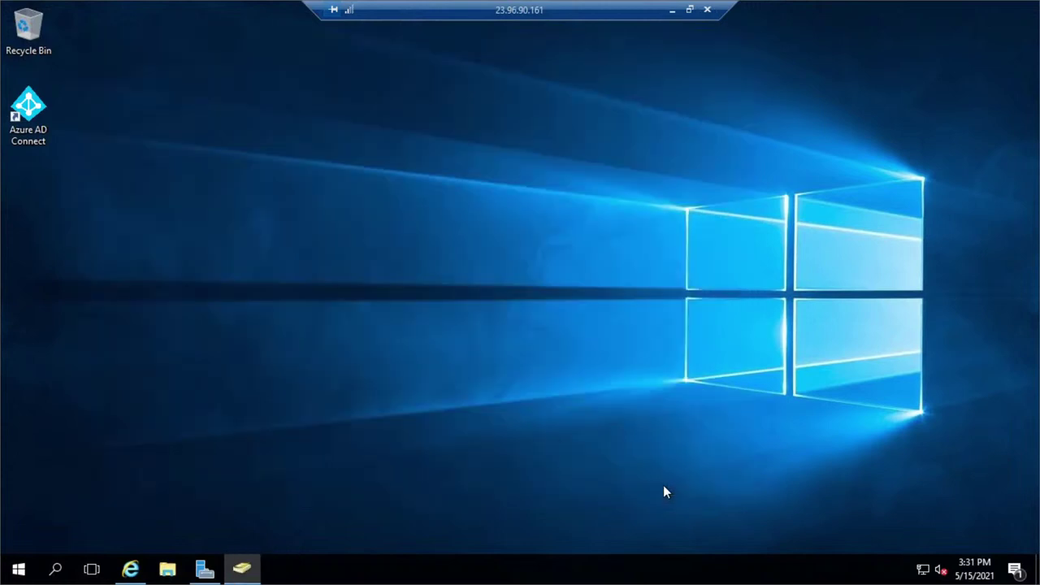
pyautogui.click(18, 570)
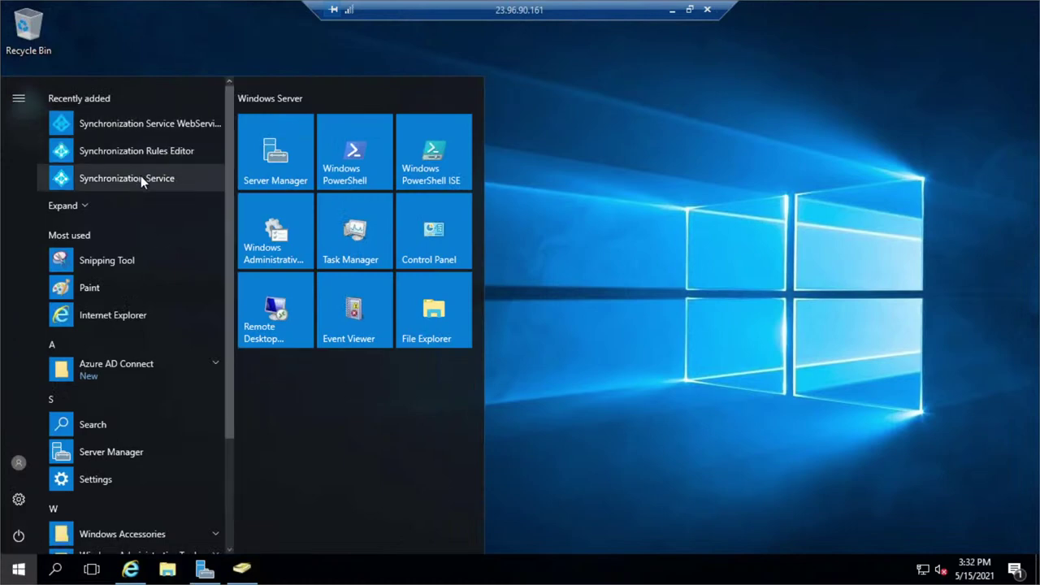
pyautogui.click(141, 178)
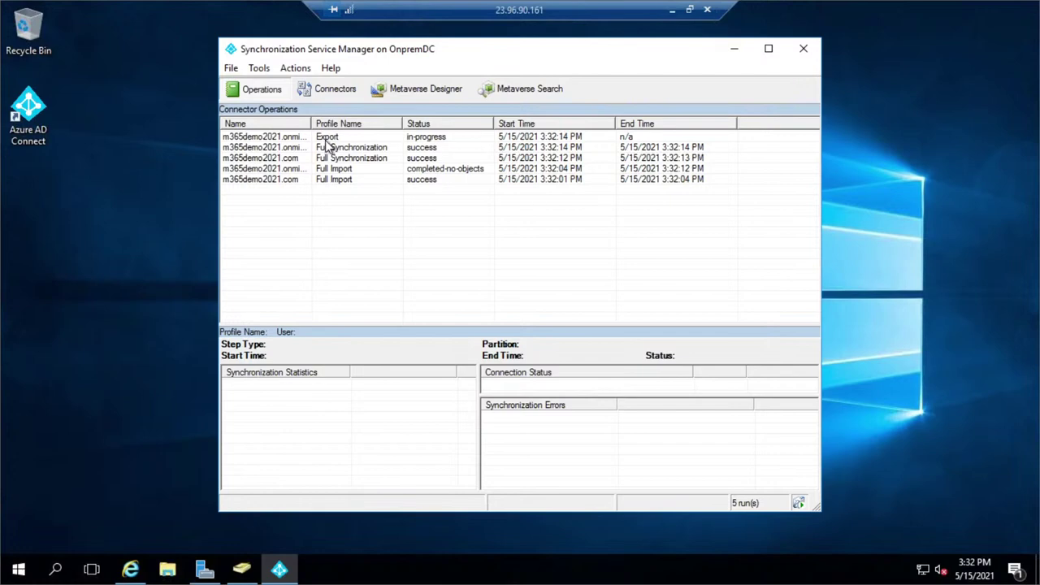
# Review the Azure AD and on-premises export run statistics, then open the portal's Users list
pyautogui.click(328, 139)
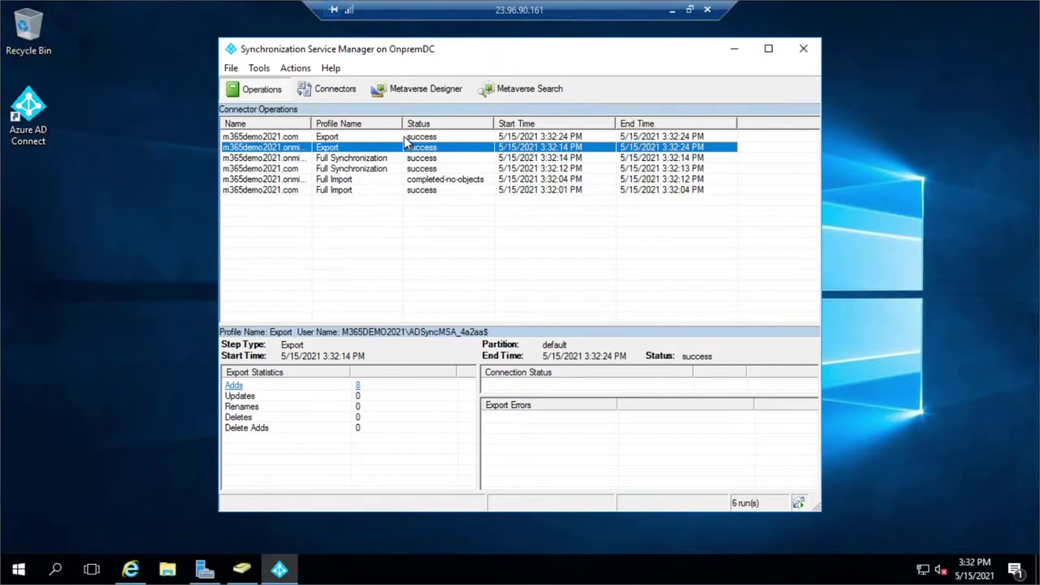
pyautogui.click(406, 137)
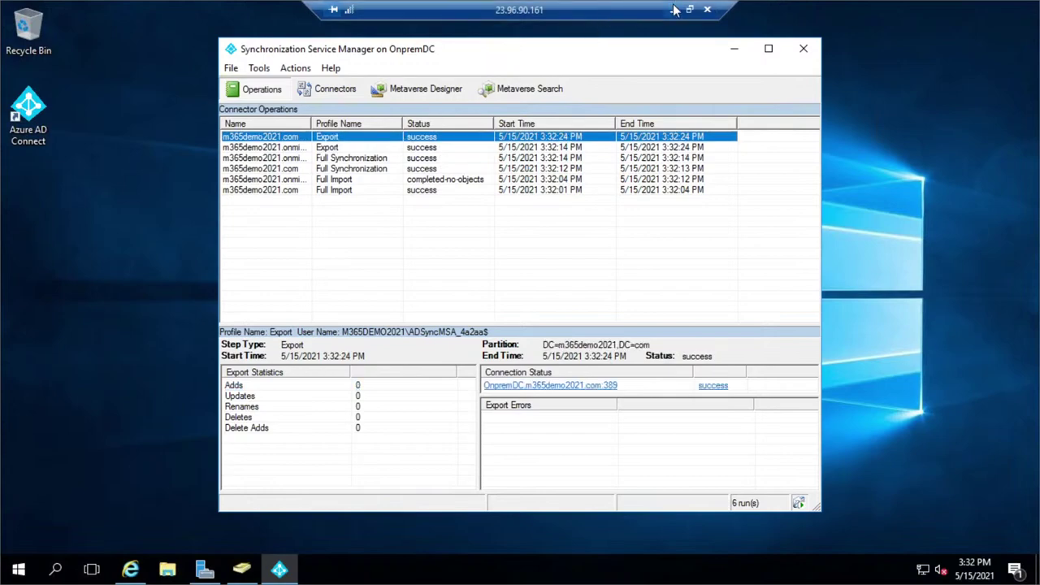
pyautogui.click(675, 10)
pyautogui.click(96, 325)
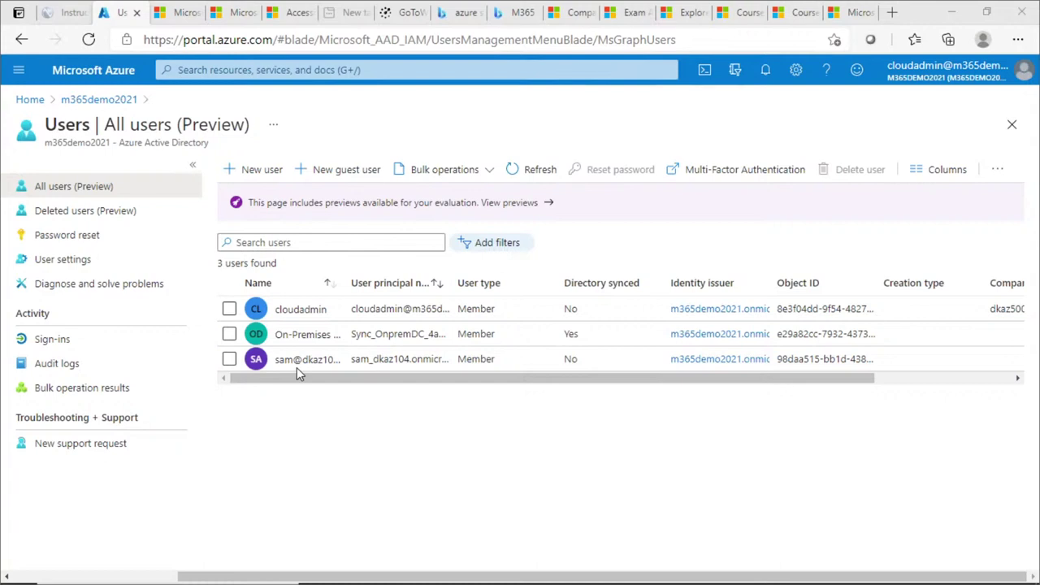
# Reload the All users page to show synced accounts, then switch to the Paint diagram
pyautogui.click(251, 40)
pyautogui.press('Return')
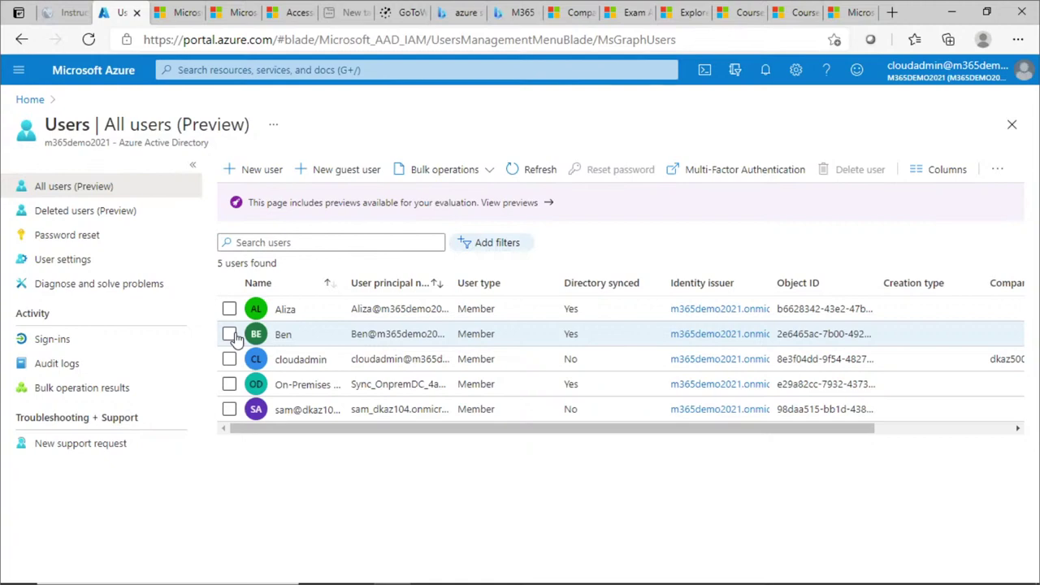
pyautogui.hotkey('alt', 'Tab')
pyautogui.hotkey('alt', 'Tab')
pyautogui.hotkey('alt', 'Tab')
pyautogui.hotkey('alt', 'Tab')
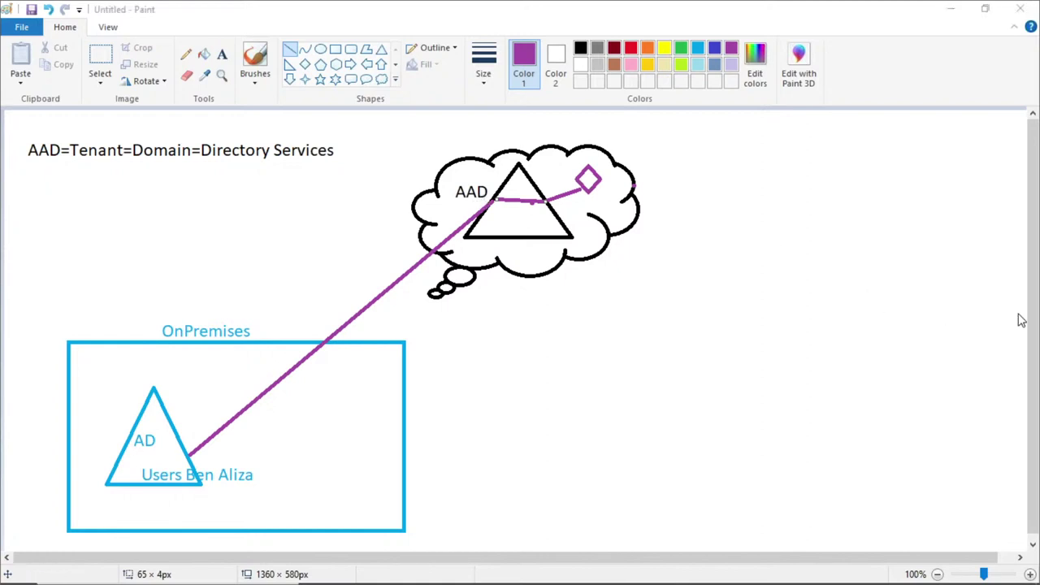
# Draw a purple line down from the AAD diamond and label its end 'Portal.Office.com', then return to Edge
pyautogui.click(290, 51)
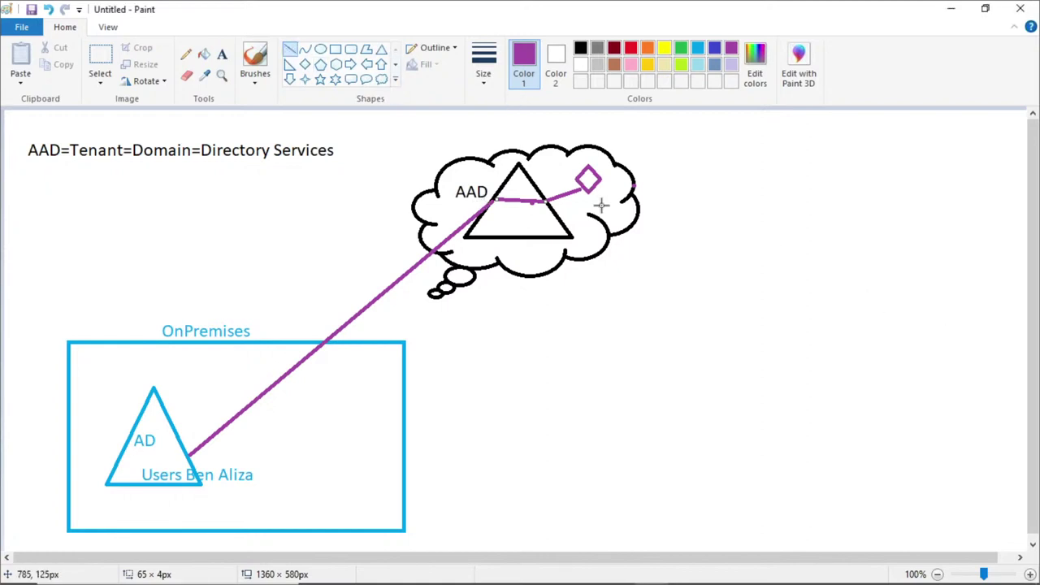
pyautogui.moveTo(559, 195)
pyautogui.mouseDown()
pyautogui.moveTo(644, 345)
pyautogui.moveTo(710, 496)
pyautogui.moveTo(674, 447)
pyautogui.mouseUp()
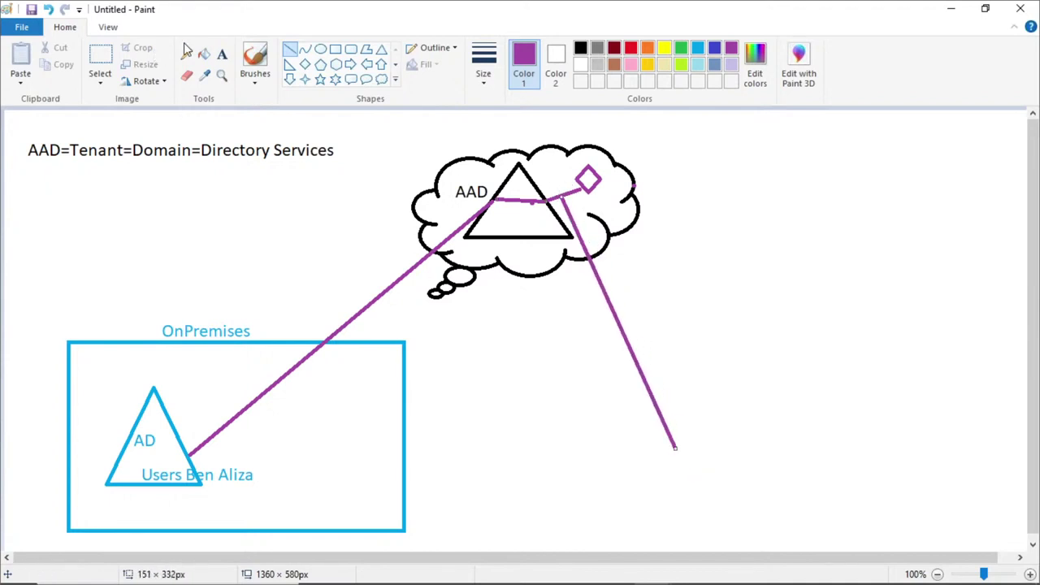
pyautogui.click(221, 54)
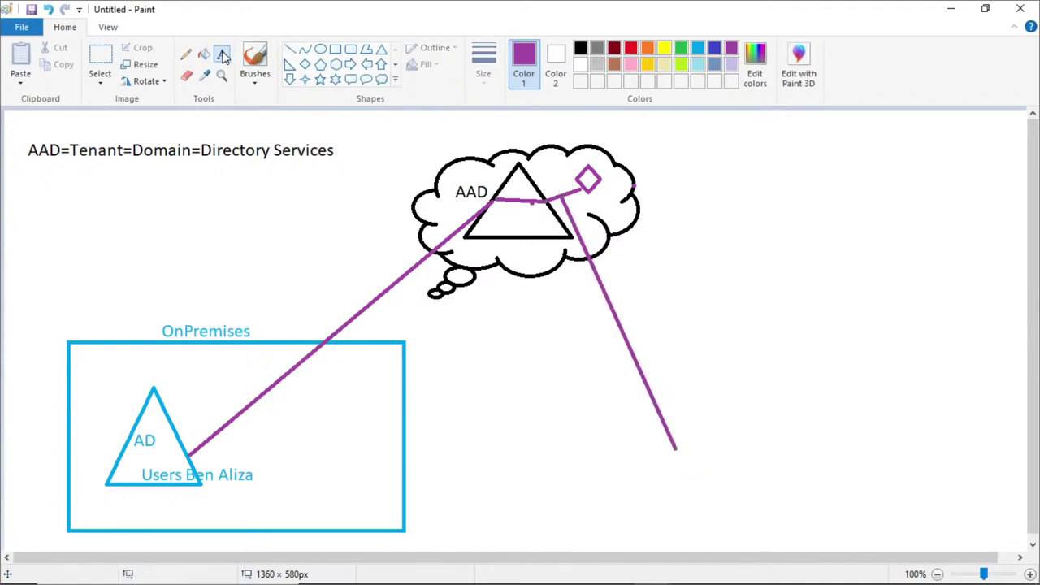
pyautogui.click(592, 419)
pyautogui.write('Ad')
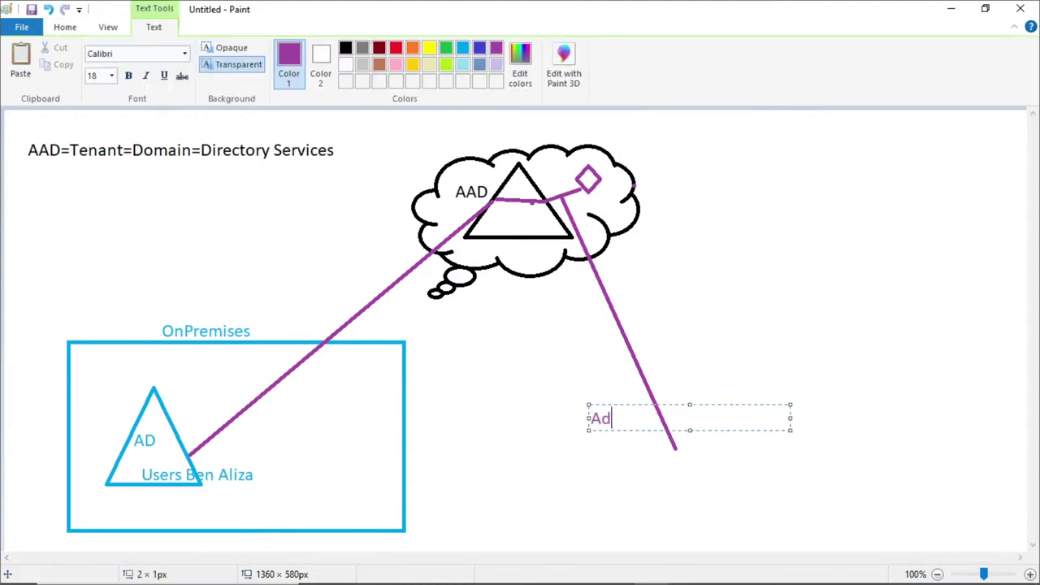
pyautogui.write('min.M')
pyautogui.press('BackSpace')
pyautogui.press('BackSpace')
pyautogui.press('BackSpace')
pyautogui.press('BackSpace')
pyautogui.press('BackSpace')
pyautogui.press('BackSpace')
pyautogui.press('BackSpace')
pyautogui.write('Portal.Office.com')
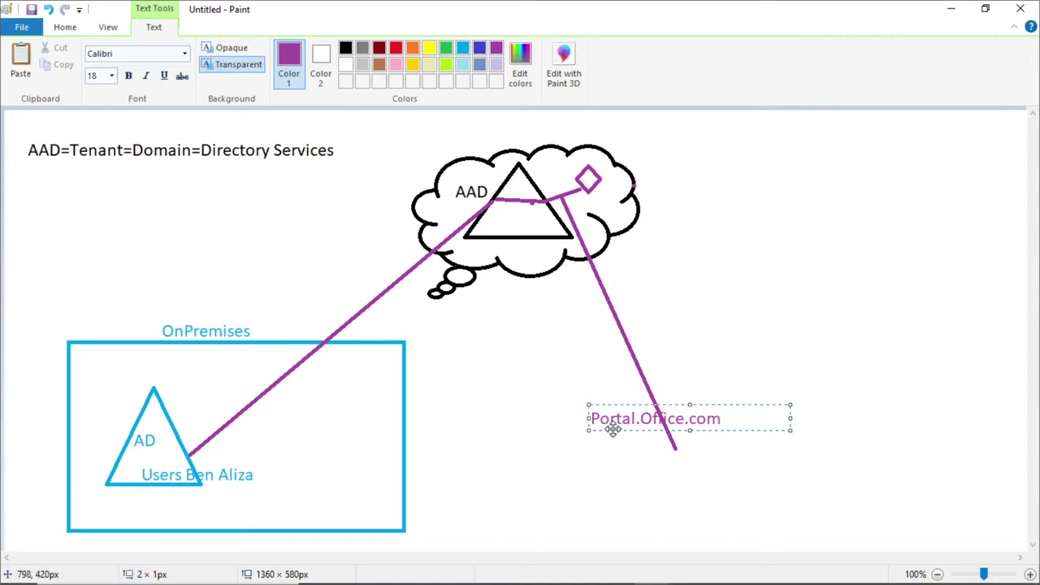
pyautogui.moveTo(627, 404); pyautogui.dragTo(660, 451)
pyautogui.click(615, 540)
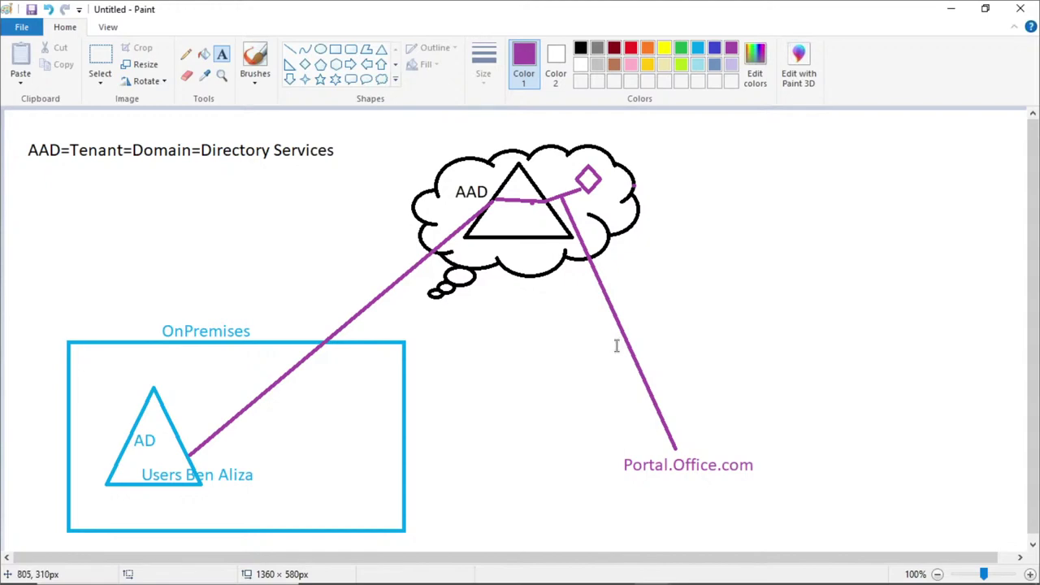
pyautogui.hotkey('alt', 'Tab')
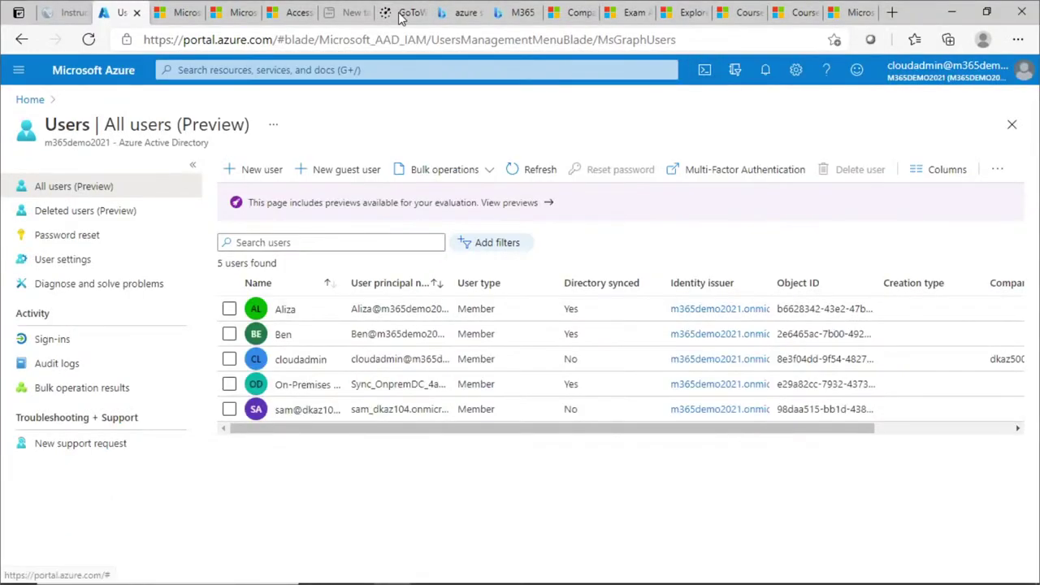
# Load portal.office.com in a new Edge tab and sign in as the tenant admin account
pyautogui.click(890, 14)
pyautogui.write('portal.of')
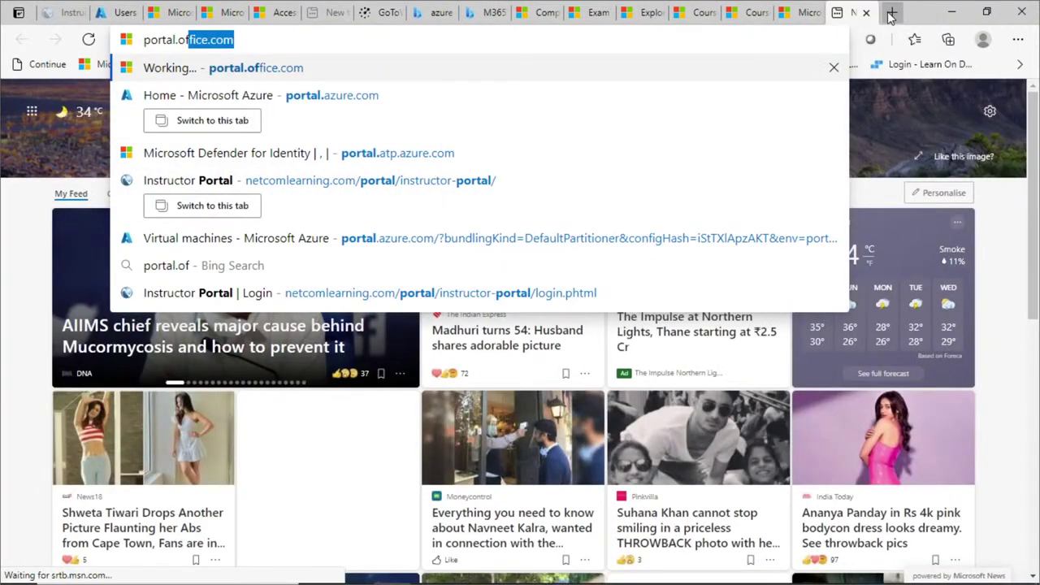
pyautogui.write('fice.com')
pyautogui.press('Return')
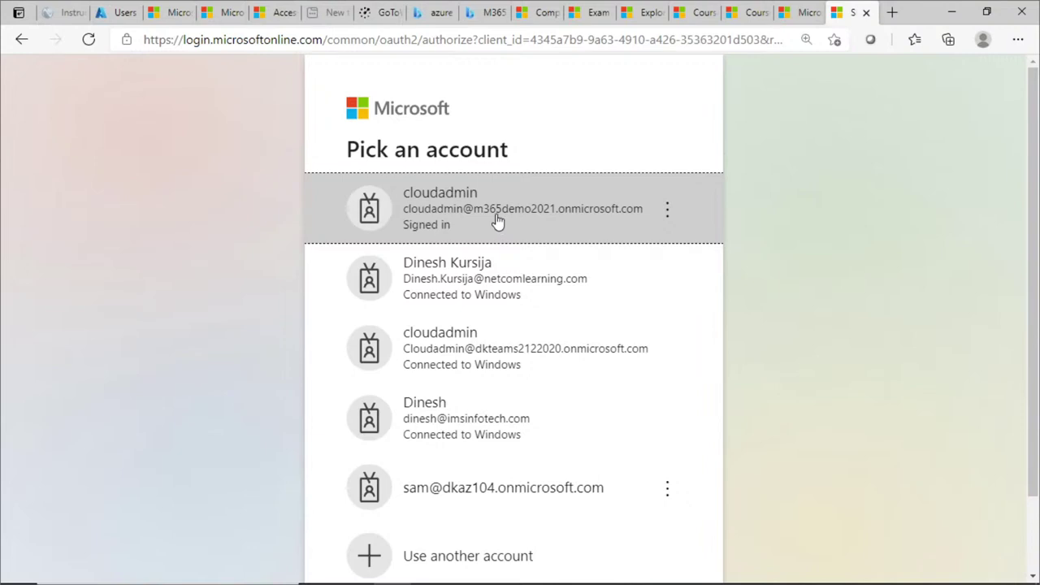
pyautogui.click(495, 220)
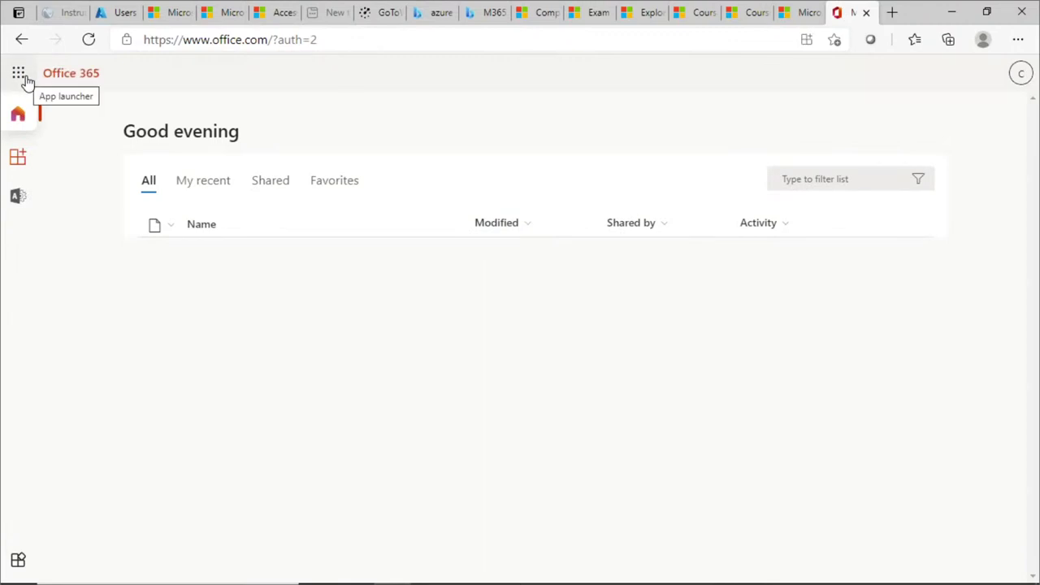
# Go from the app launcher to the admin center's Active users list, then glance at the Paint diagram
pyautogui.click(25, 78)
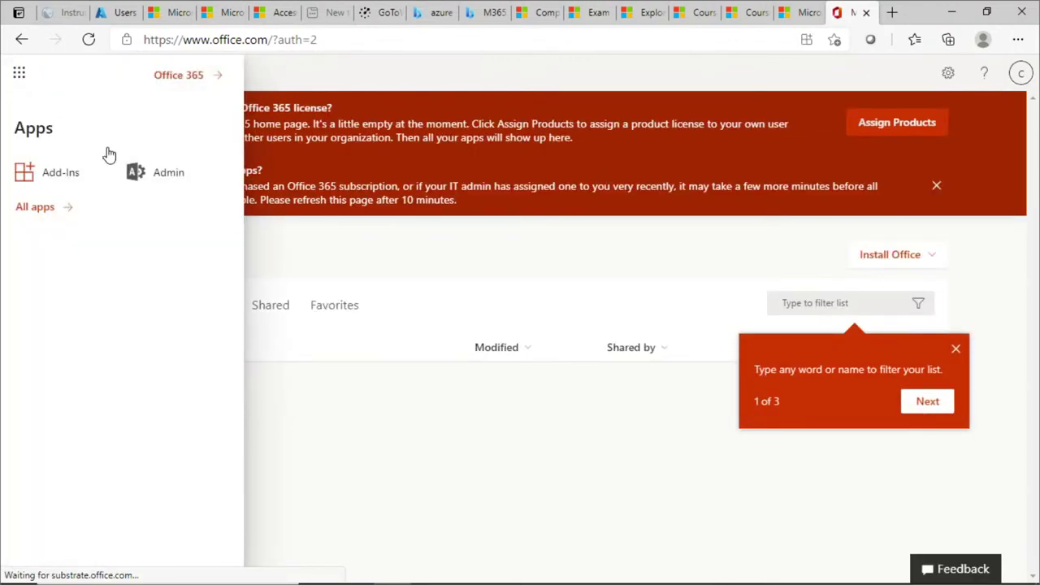
pyautogui.click(144, 173)
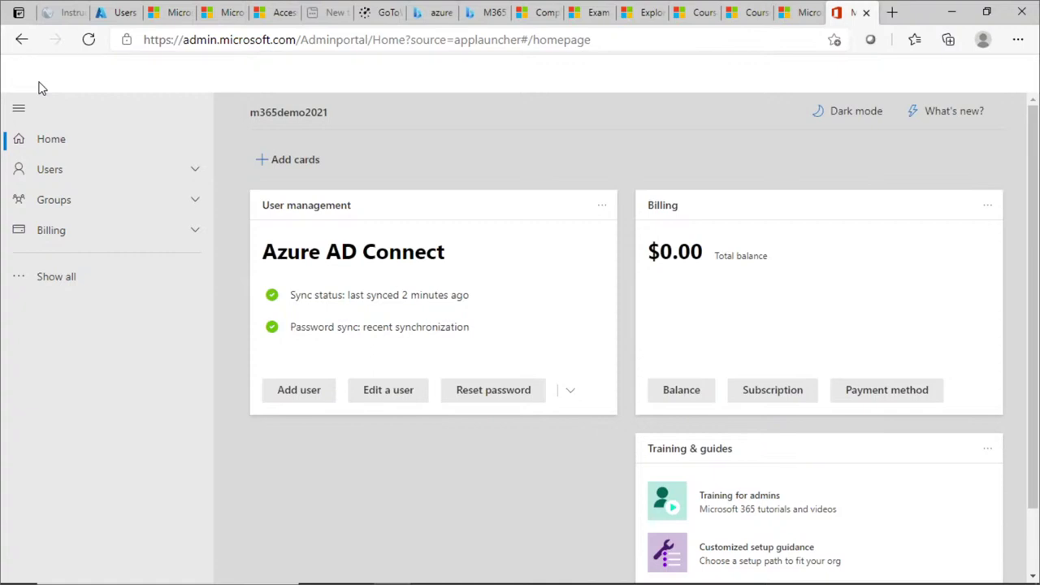
pyautogui.click(196, 175)
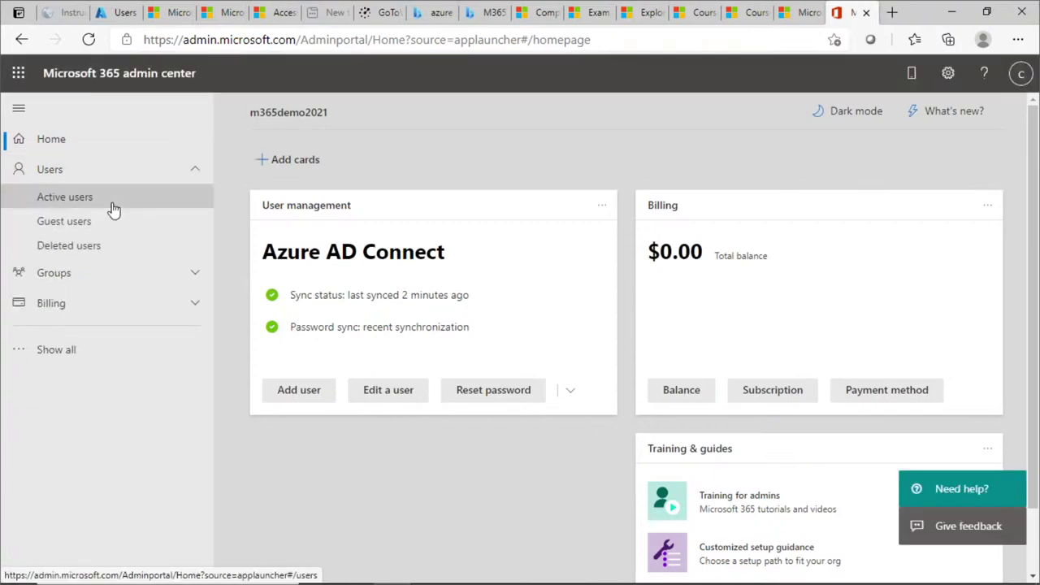
pyautogui.click(109, 207)
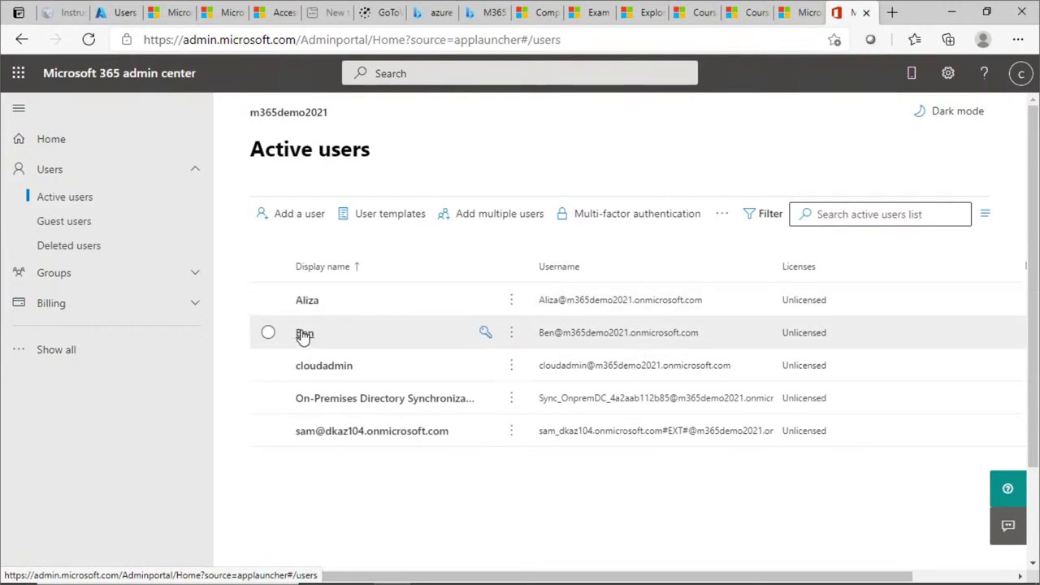
pyautogui.hotkey('alt', 'Tab')
pyautogui.hotkey('alt', 'Tab')
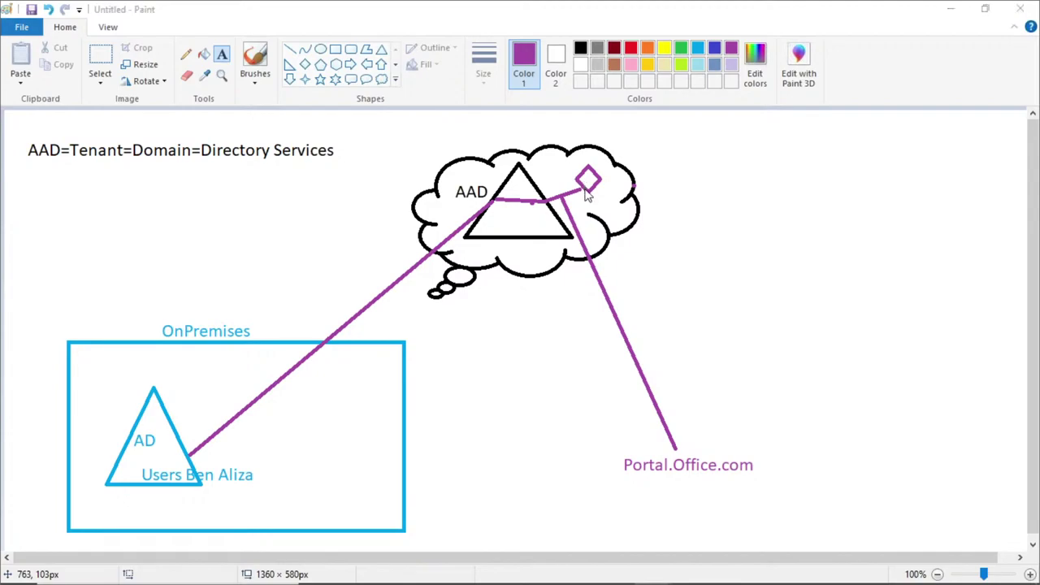
pyautogui.hotkey('alt', 'Tab')
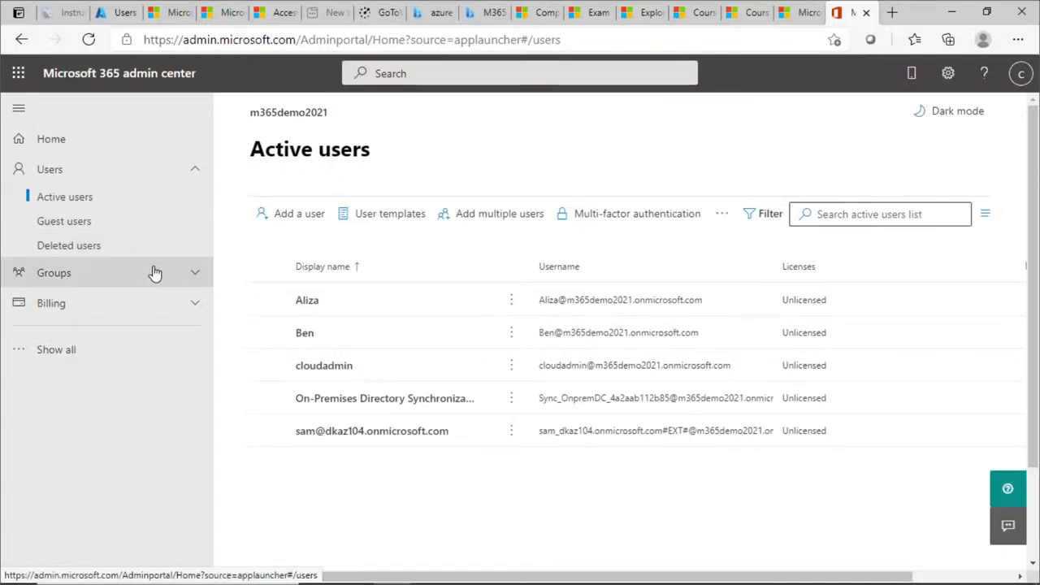
# Search the Billing > Purchase services catalog for 'Microsoft 365 E5'
pyautogui.click(169, 304)
pyautogui.click(101, 334)
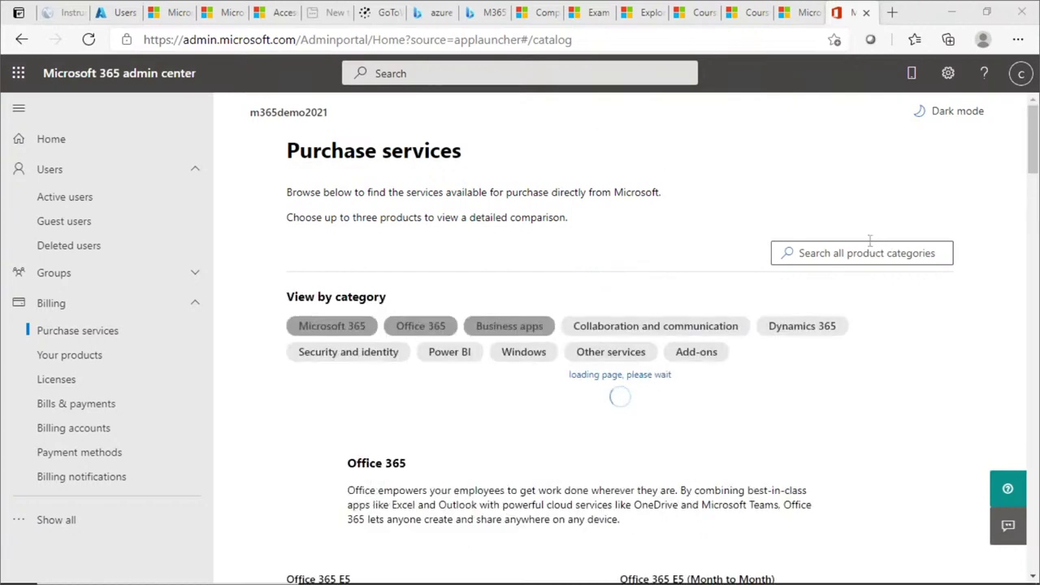
pyautogui.click(826, 257)
pyautogui.write('Microsoft')
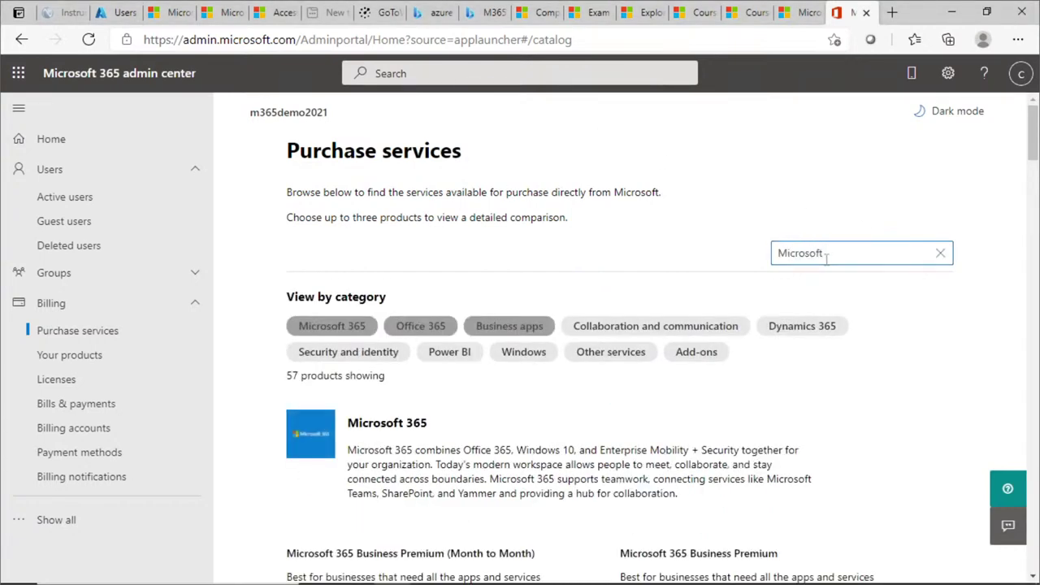
pyautogui.write(' 365 E5')
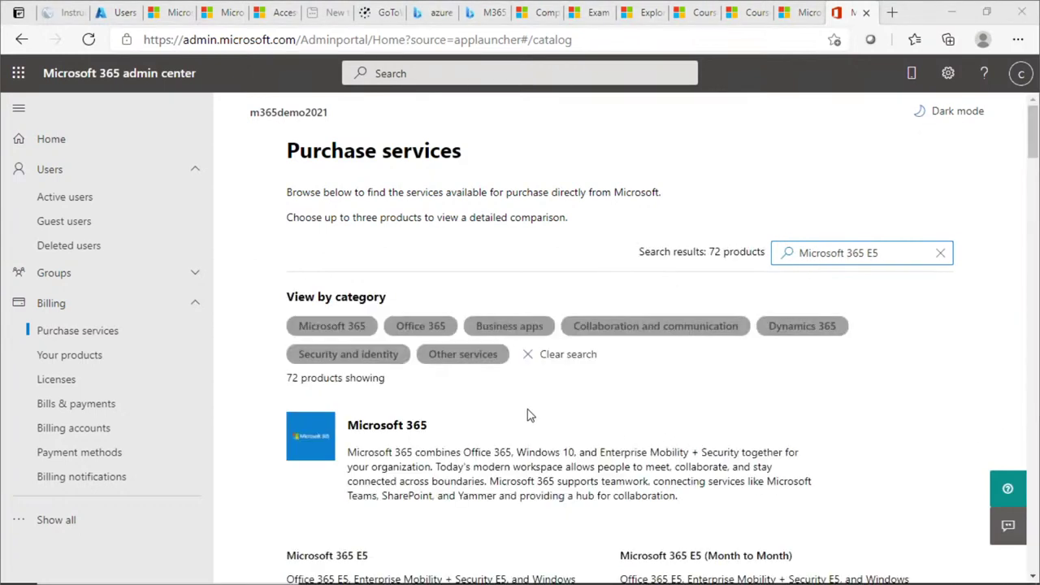
# Highlight the Office 365 E5, Enterprise Mobility parts of the description and open Microsoft 365 E5 details
pyautogui.click(527, 414)
pyautogui.scroll(-5, 527, 413)
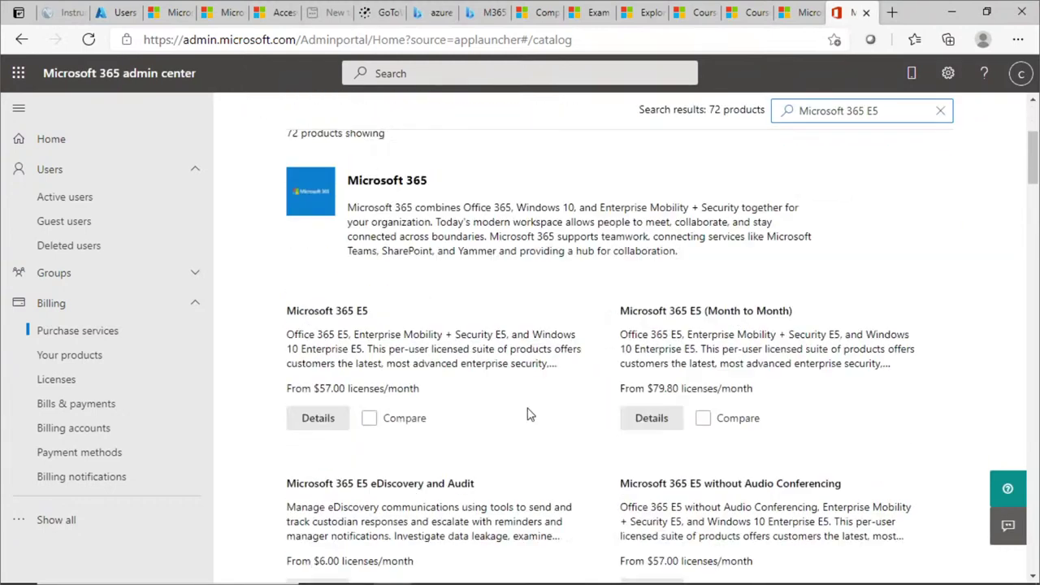
pyautogui.scroll(1, 528, 413)
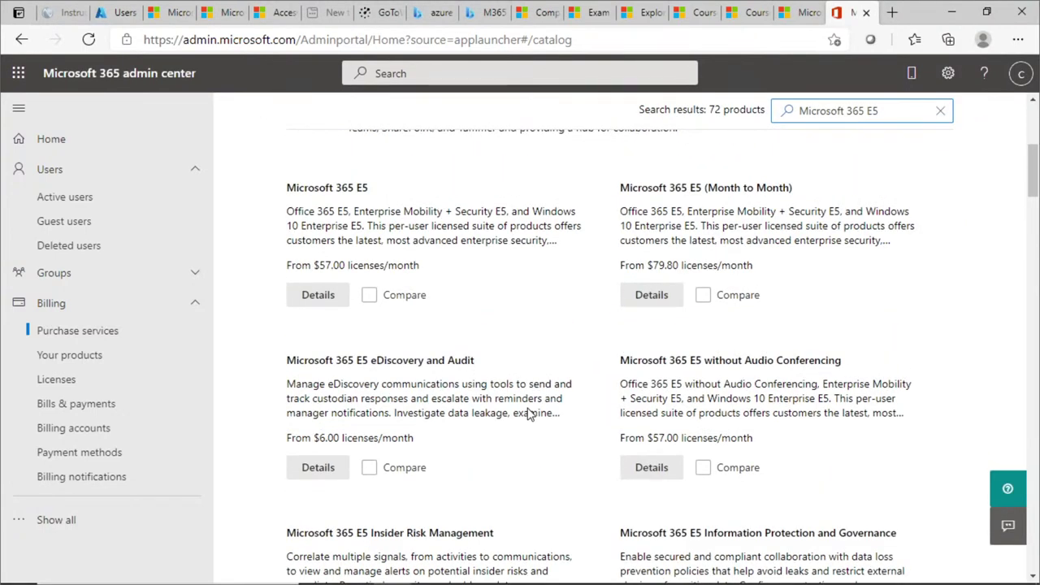
pyautogui.moveTo(309, 211); pyautogui.dragTo(429, 211)
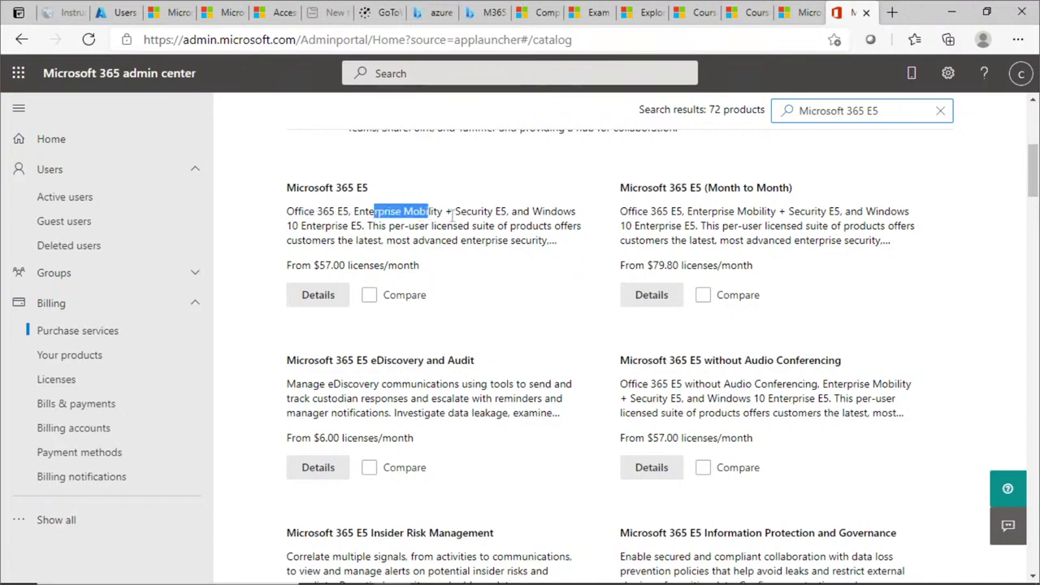
pyautogui.moveTo(671, 211); pyautogui.dragTo(734, 213)
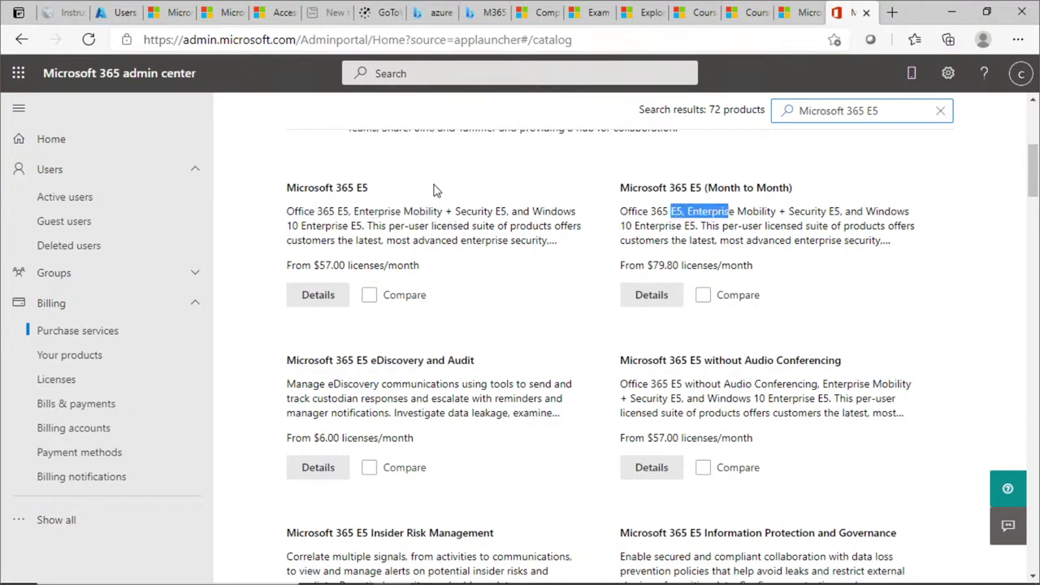
pyautogui.moveTo(373, 212); pyautogui.dragTo(420, 212)
pyautogui.click(328, 299)
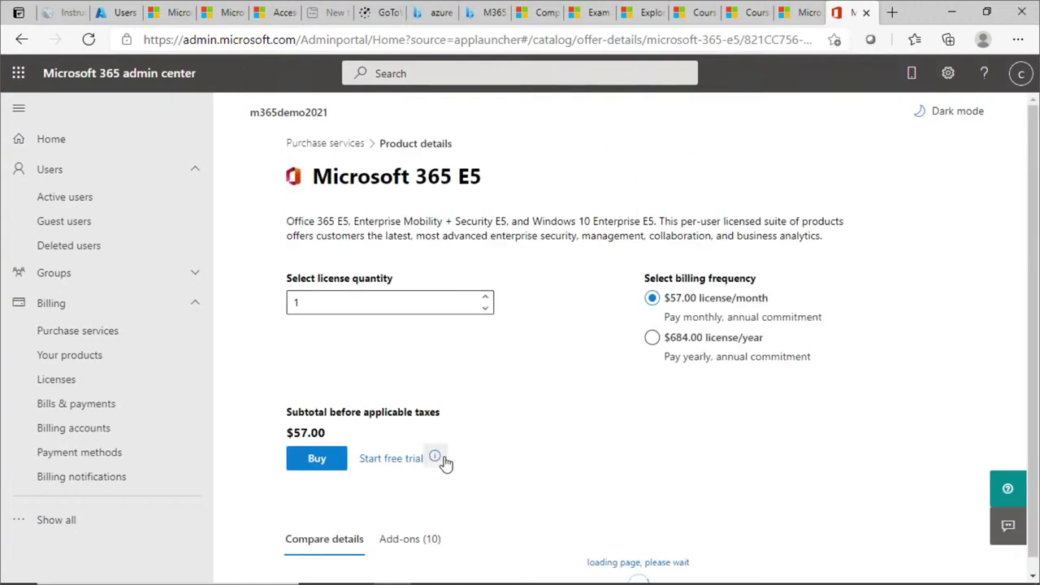
# Start the Microsoft 365 E5 free trial from its product details page
pyautogui.click(402, 459)
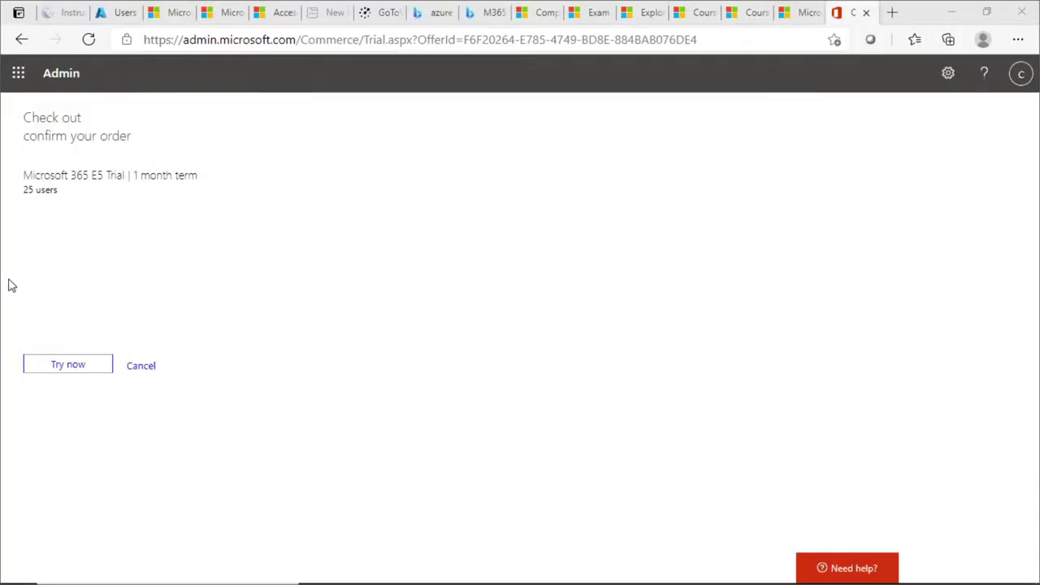
# Confirm the 25-user, 1-month Microsoft 365 E5 trial with Try now and continue past the receipt
pyautogui.click(62, 364)
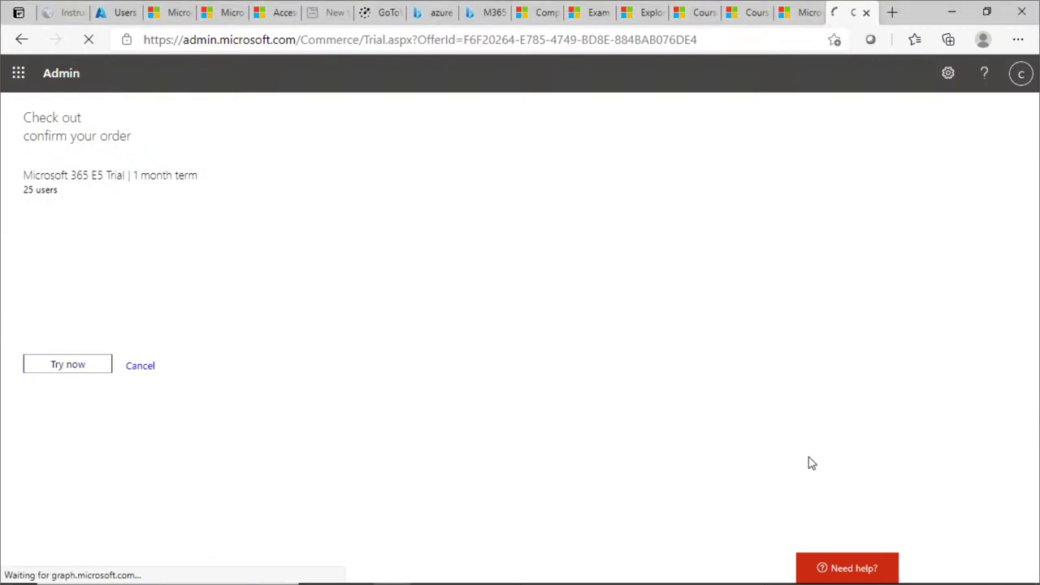
pyautogui.click(69, 365)
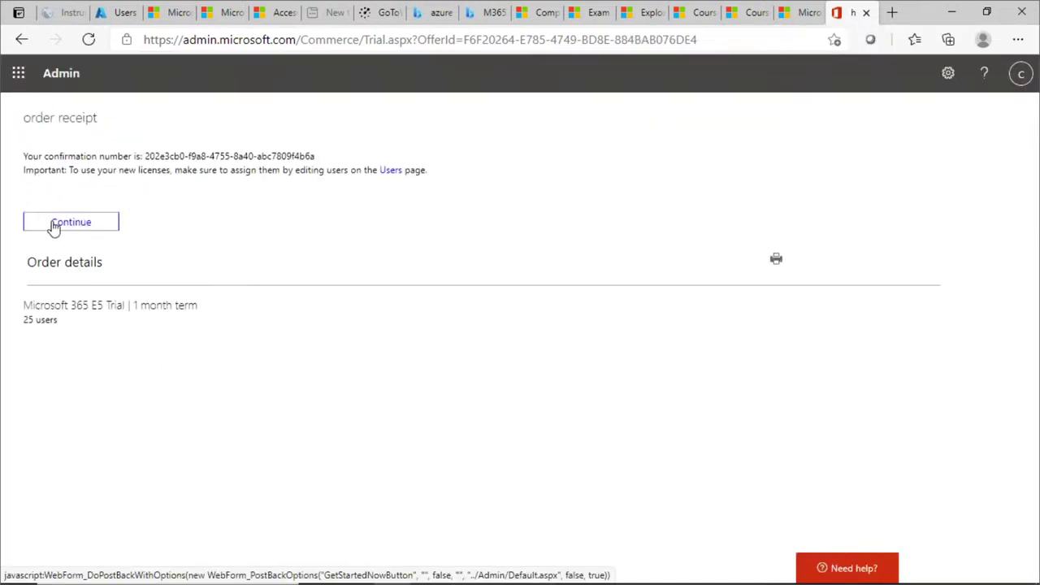
pyautogui.click(52, 228)
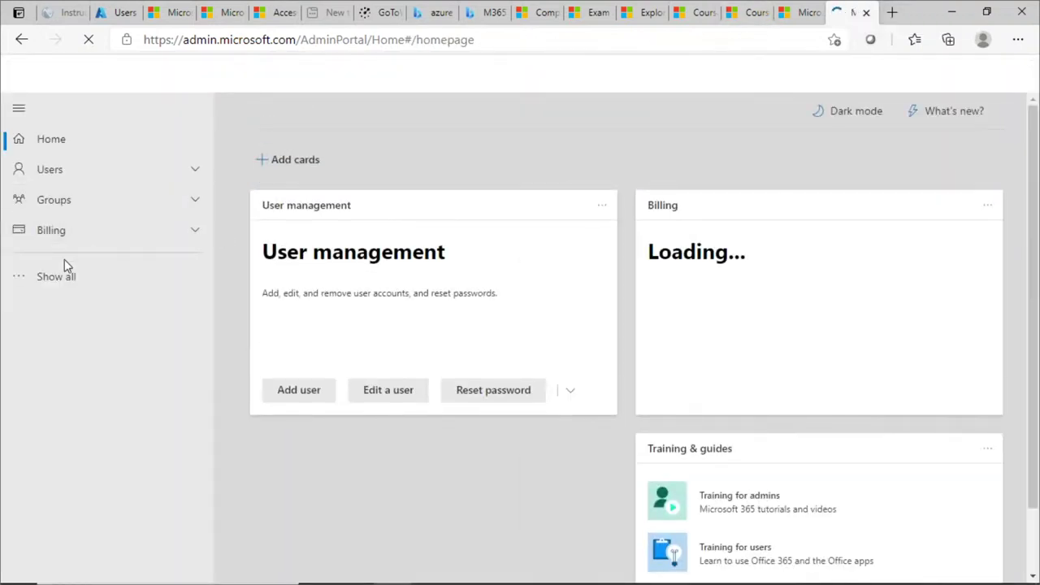
# Expand the full left navigation and open All admin centers, scrolling through Exchange, Teams and others
pyautogui.click(197, 234)
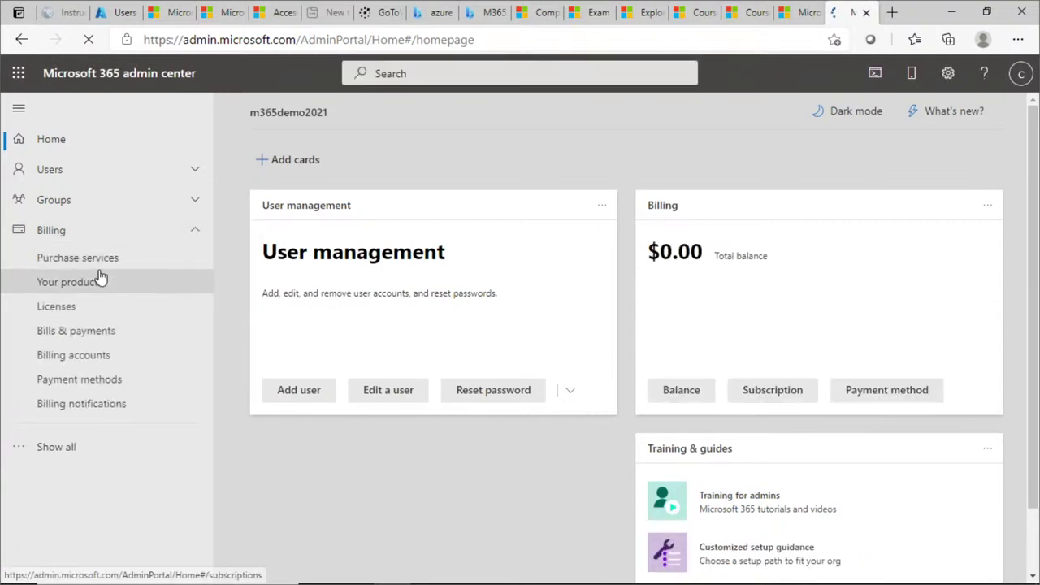
pyautogui.click(53, 449)
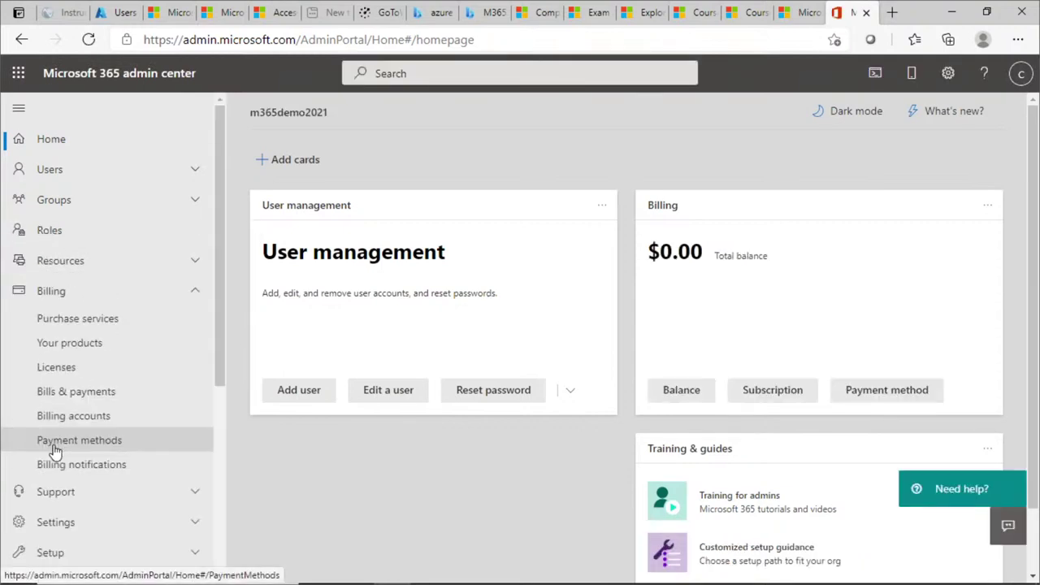
pyautogui.moveTo(216, 323); pyautogui.dragTo(228, 550)
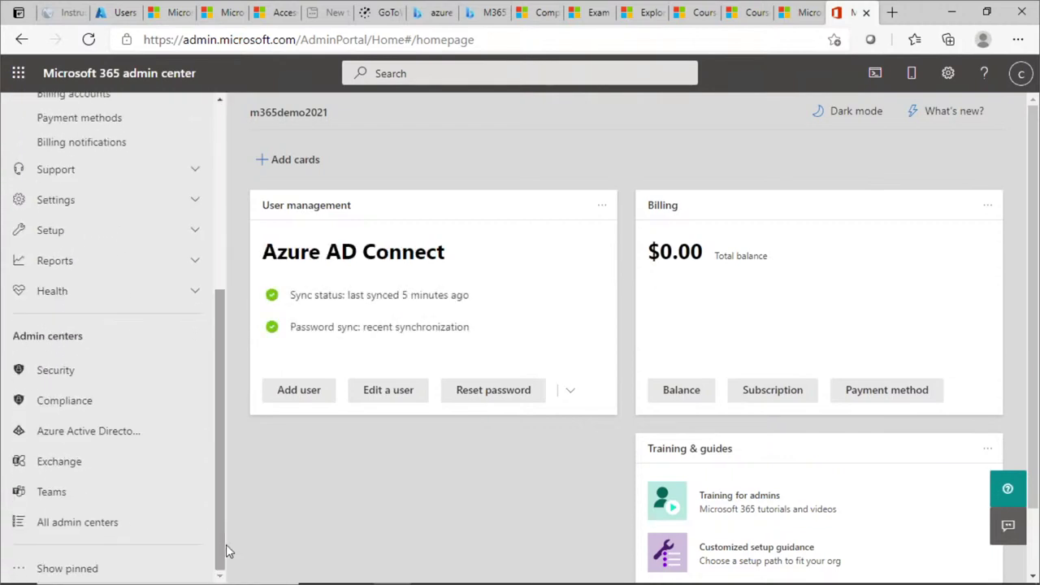
pyautogui.click(50, 522)
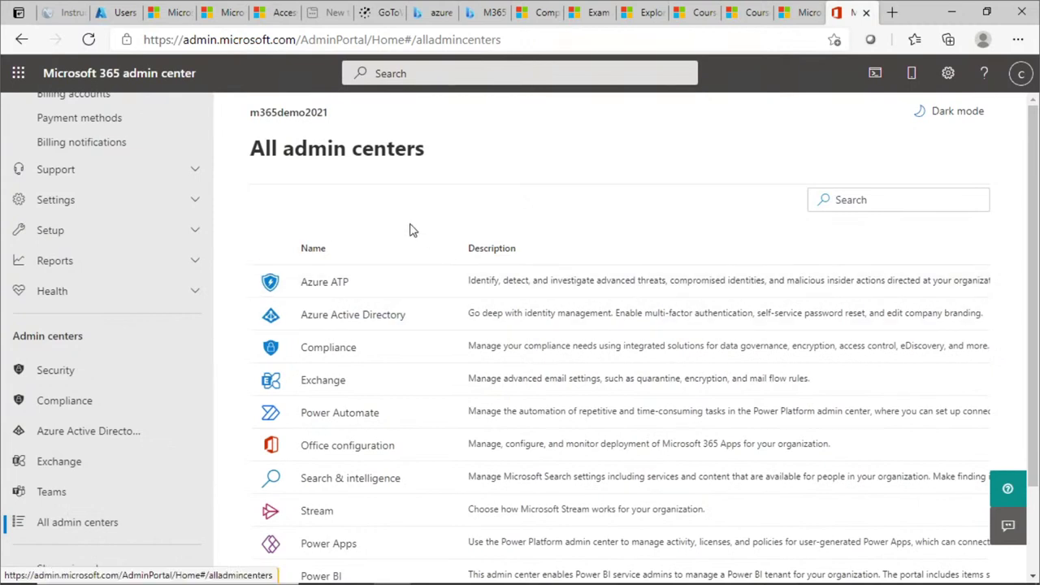
pyautogui.scroll(-1, 411, 229)
pyautogui.scroll(-2, 411, 230)
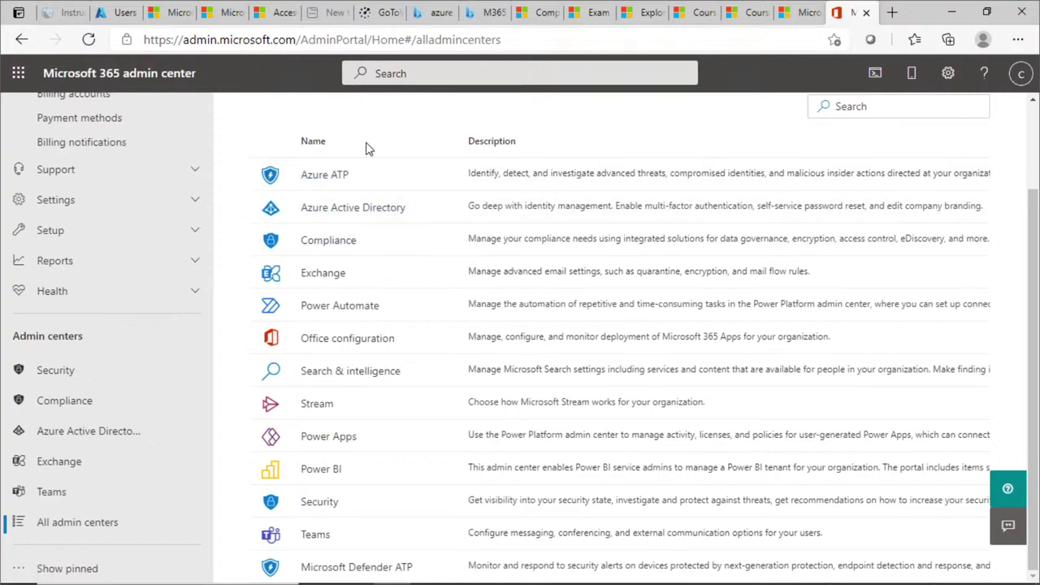
# Open the m365demo2021 Azure AD overview, highlight its Azure AD Premium P2 license, and check the Paint diagram
pyautogui.click(120, 13)
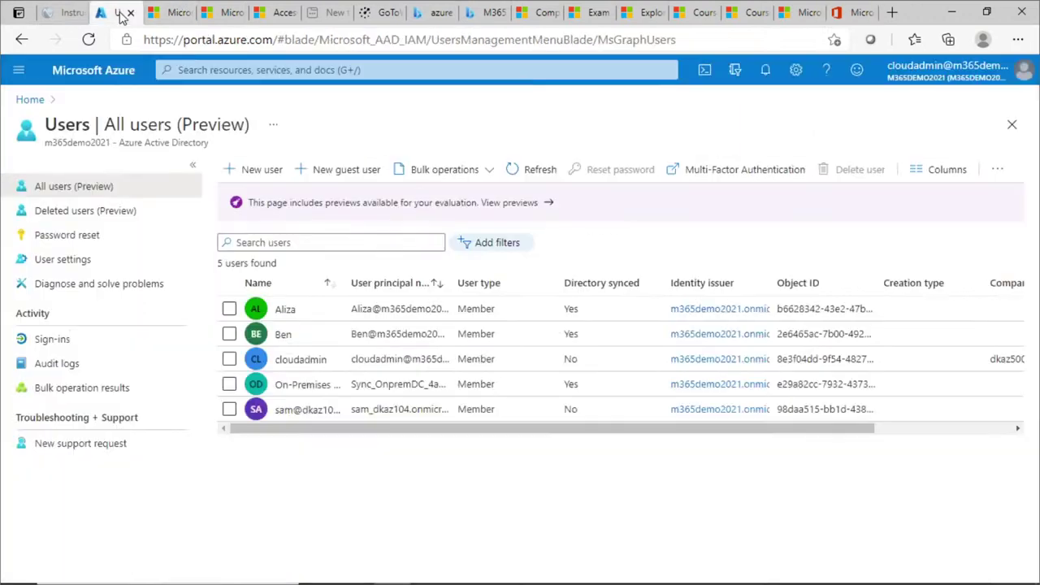
pyautogui.click(33, 100)
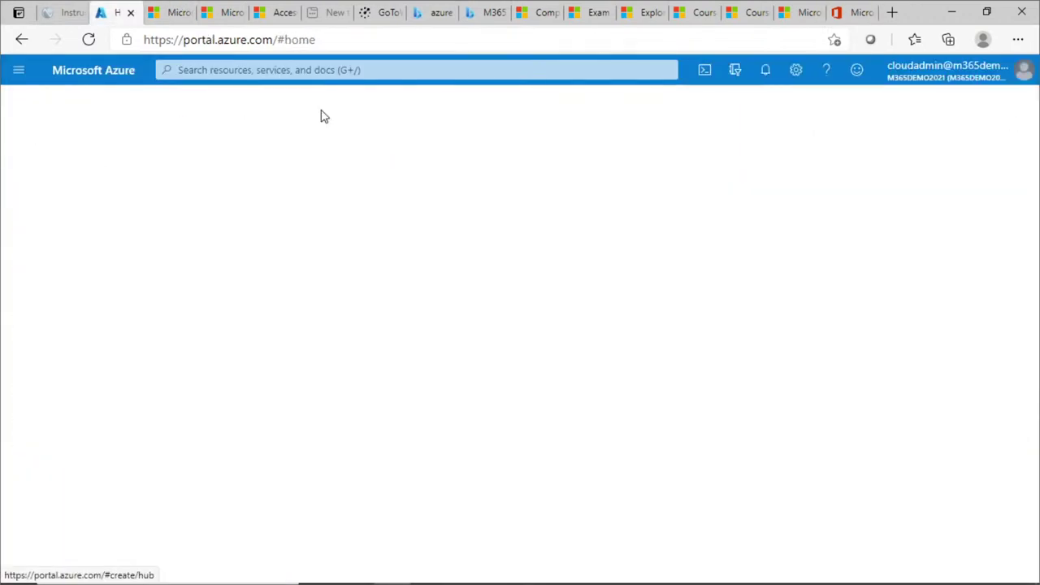
pyautogui.click(230, 497)
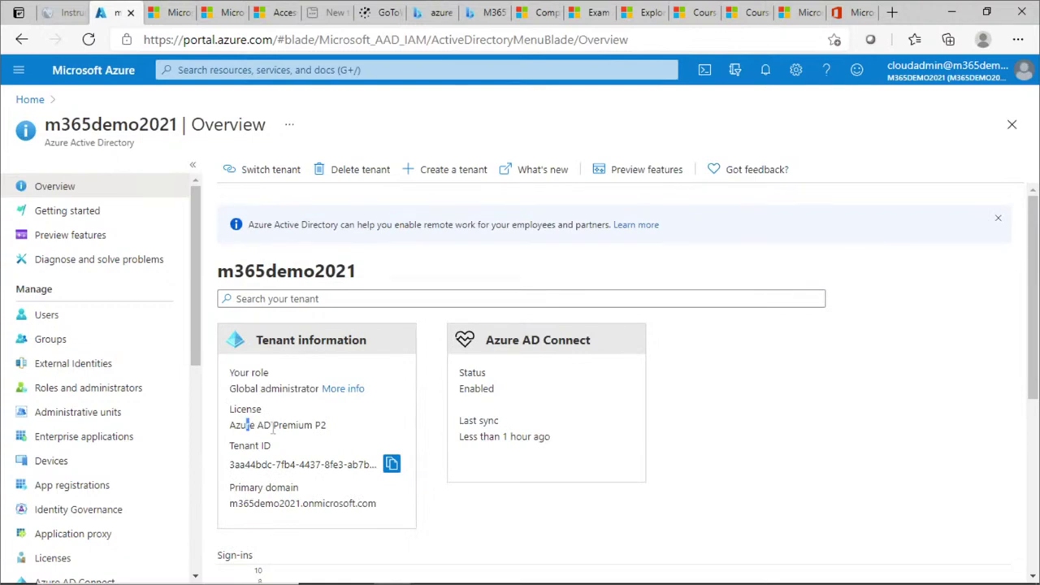
pyautogui.moveTo(273, 429); pyautogui.dragTo(324, 428)
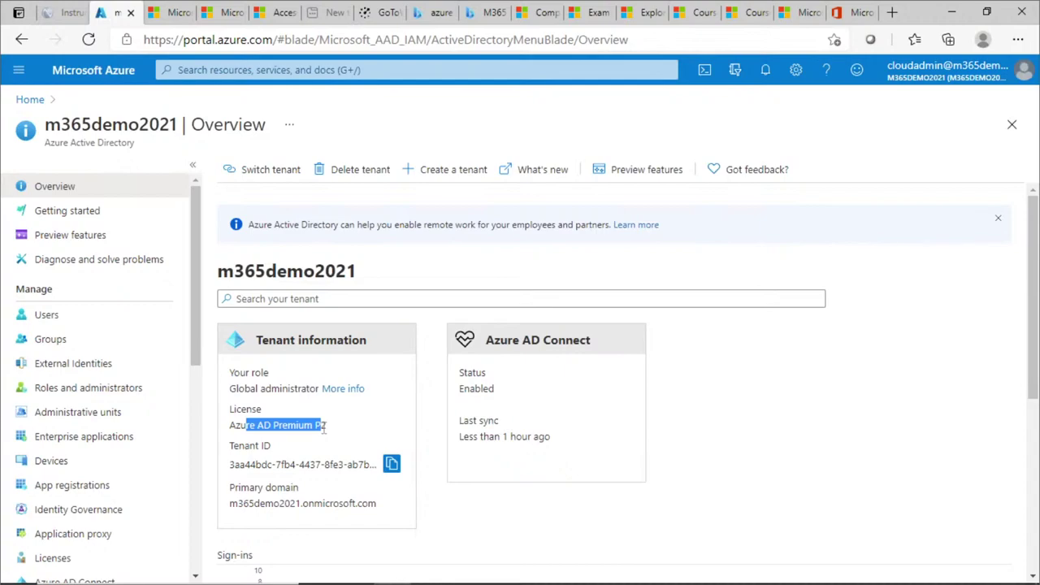
pyautogui.hotkey('alt', 'Tab')
pyautogui.press('Tab')
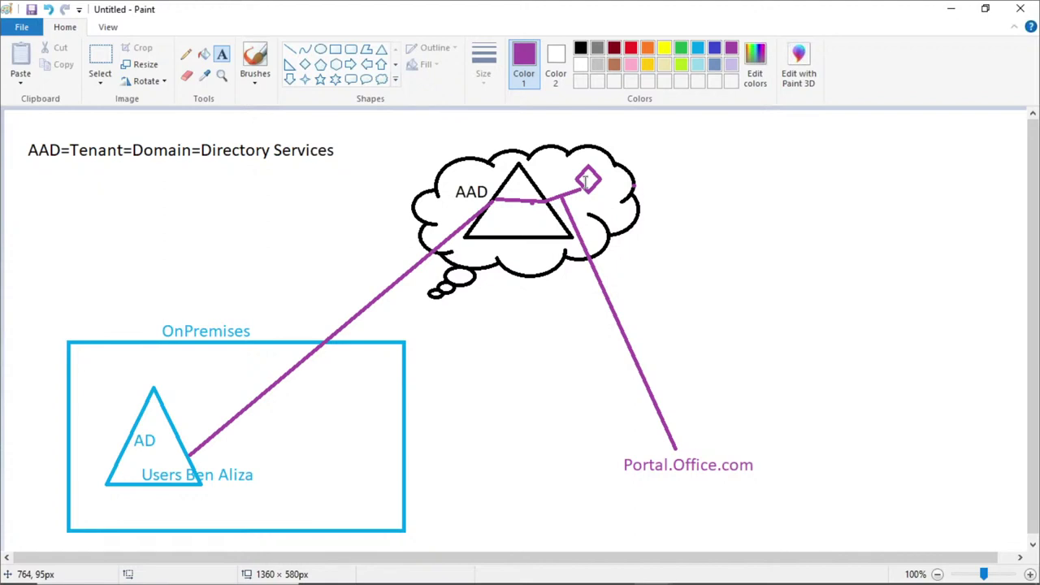
pyautogui.hotkey('alt', 'Tab')
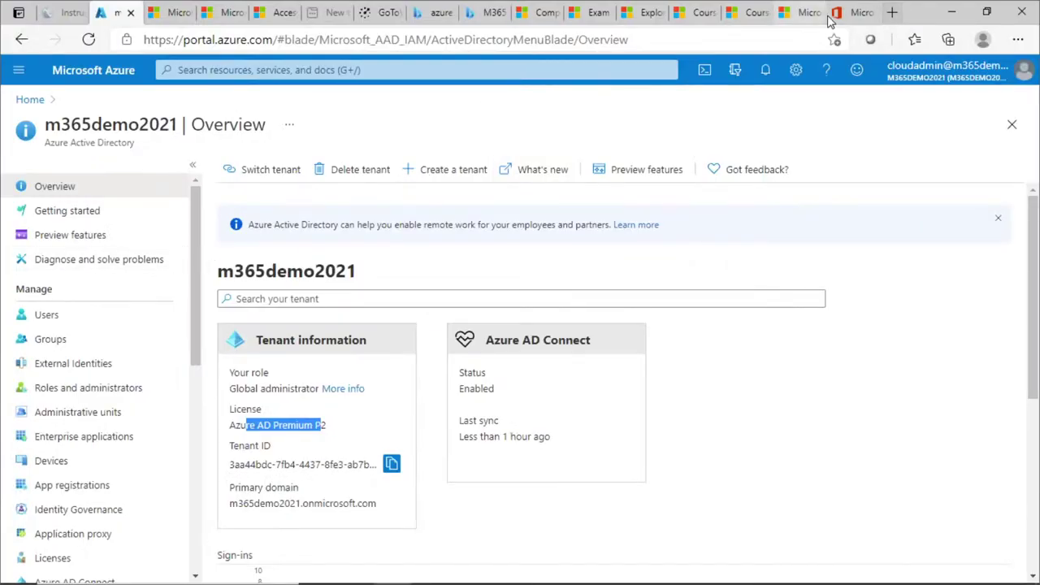
# From the M365 admin tab, expand Show all and launch the Exchange admin center in a new tab
pyautogui.click(853, 13)
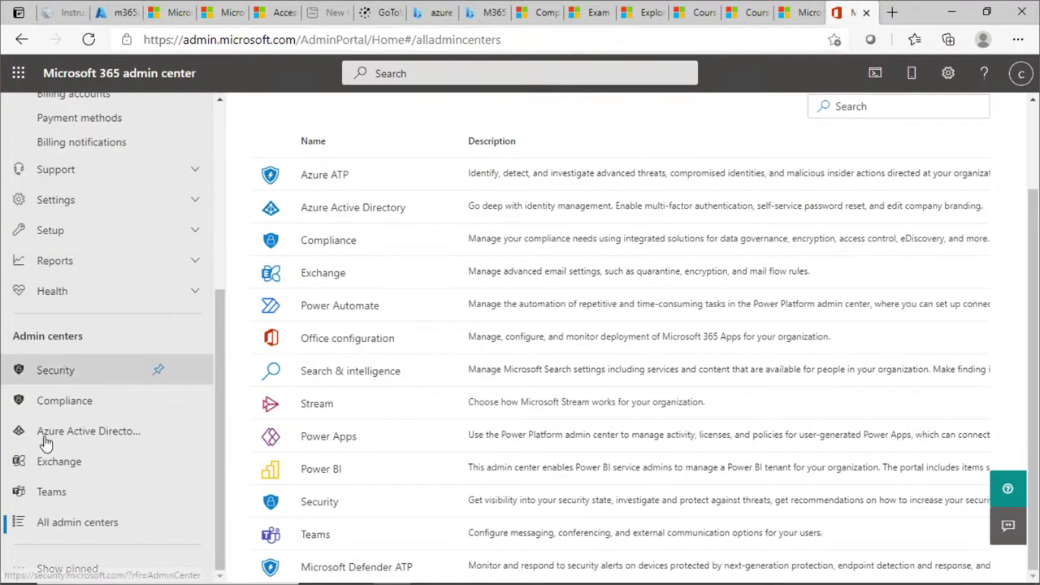
pyautogui.click(51, 492)
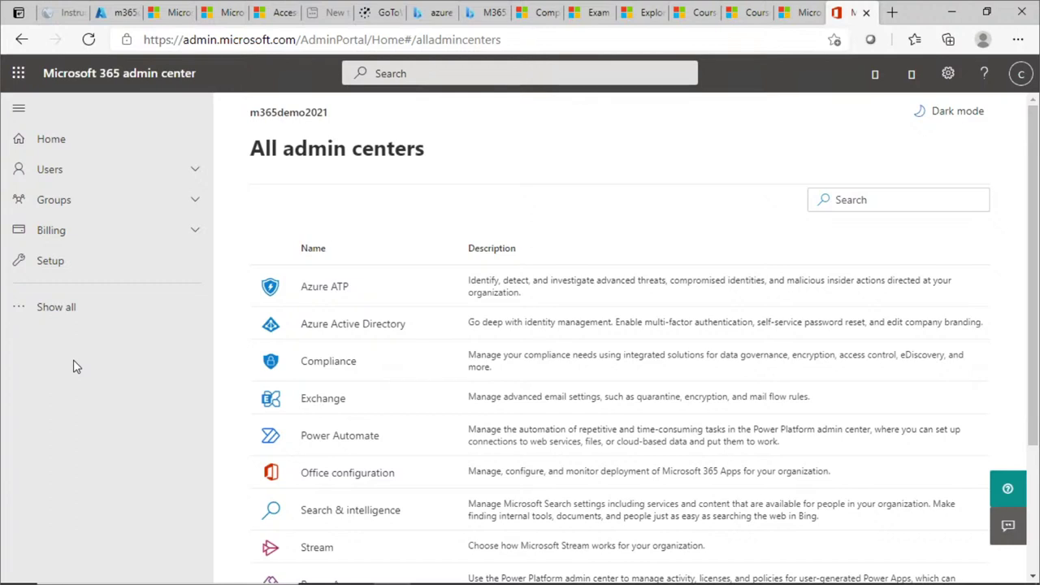
pyautogui.click(47, 306)
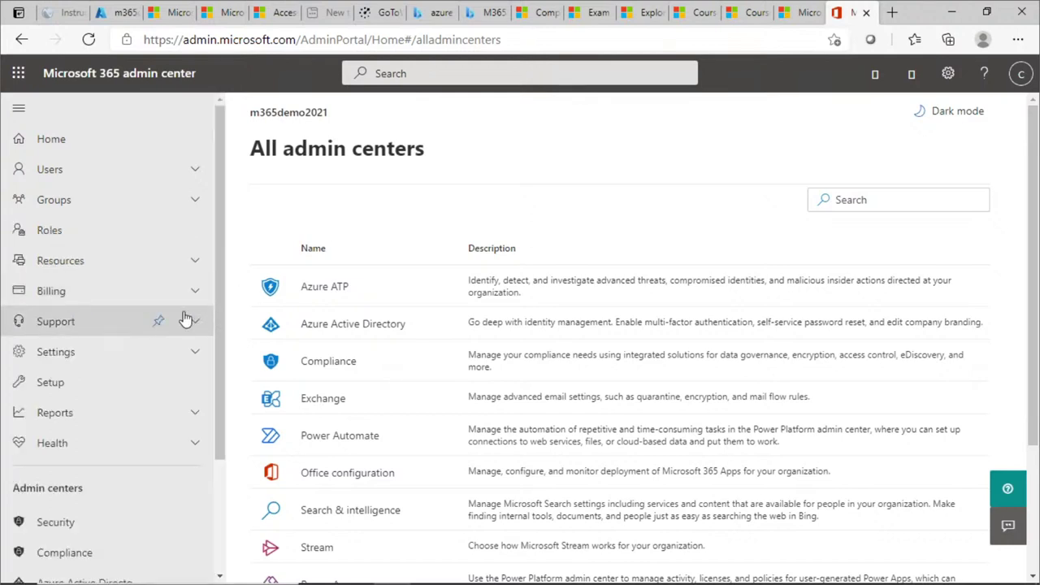
pyautogui.moveTo(222, 323); pyautogui.dragTo(229, 459)
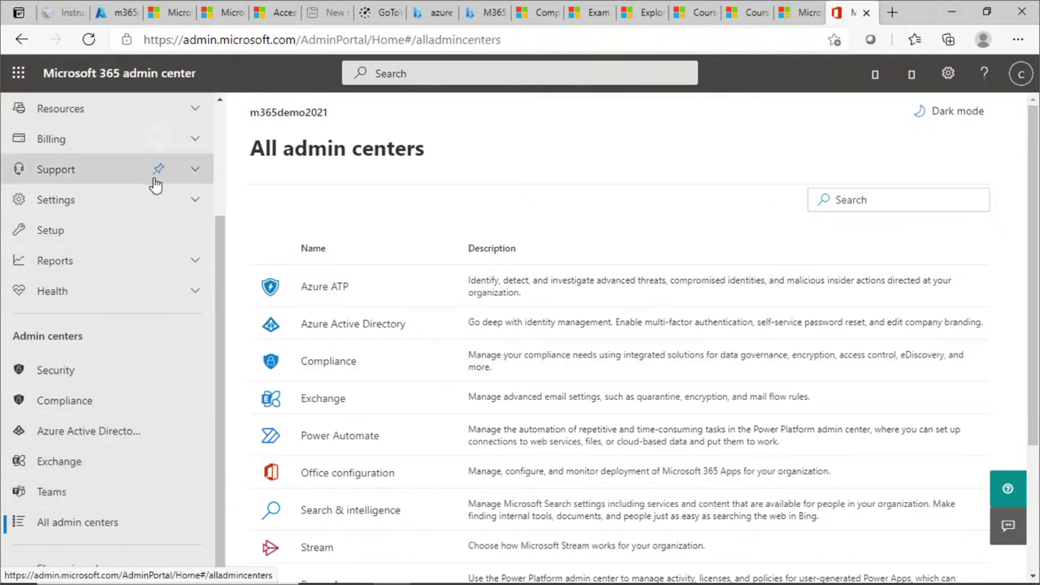
pyautogui.click(64, 469)
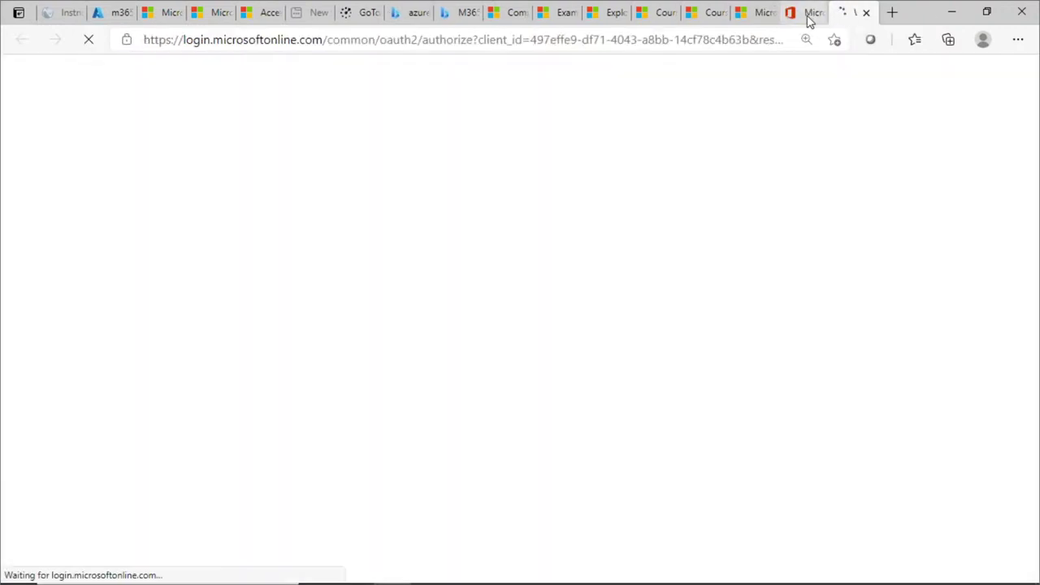
pyautogui.click(807, 18)
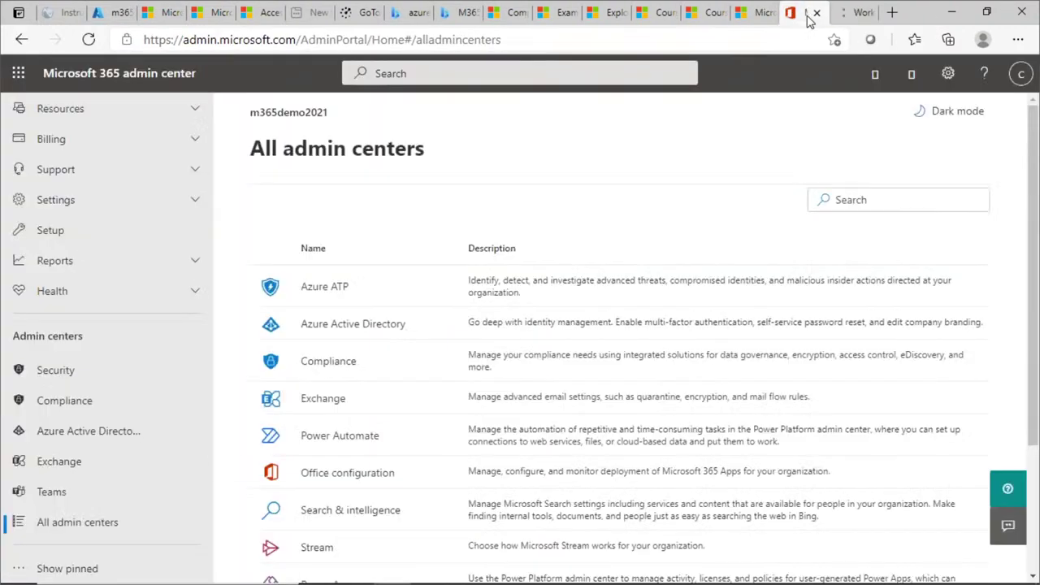
# Launch the Teams admin center, reload the Exchange tab's no-permission error, then view the Teams Dashboard
pyautogui.click(52, 491)
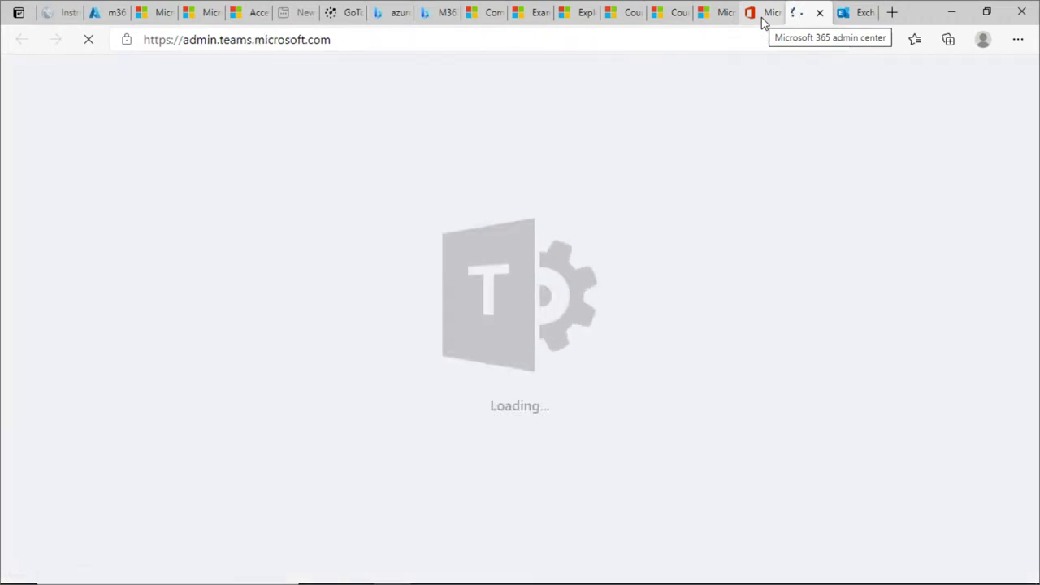
pyautogui.click(845, 13)
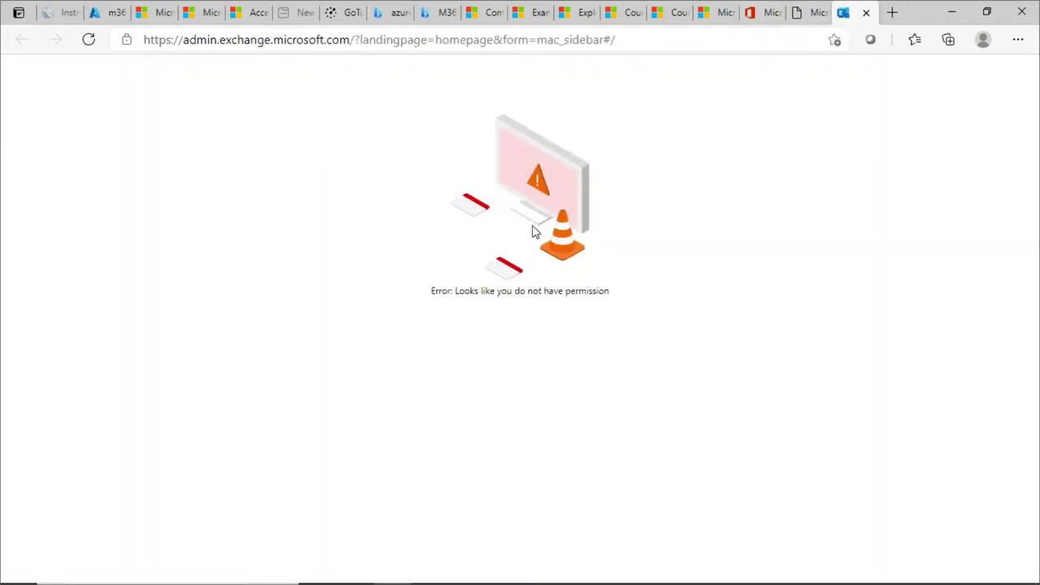
pyautogui.click(622, 39)
pyautogui.press('Return')
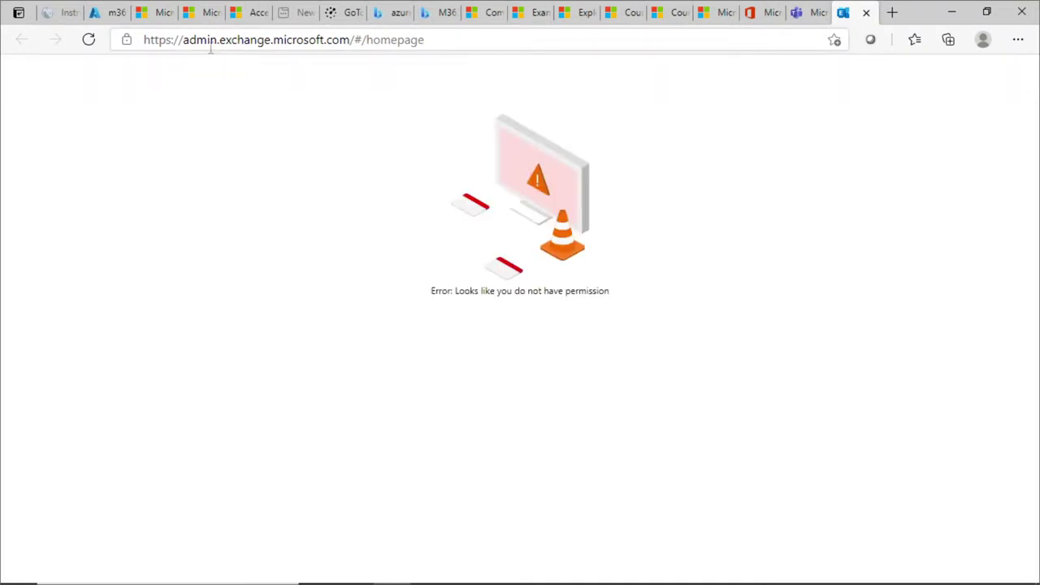
pyautogui.click(796, 19)
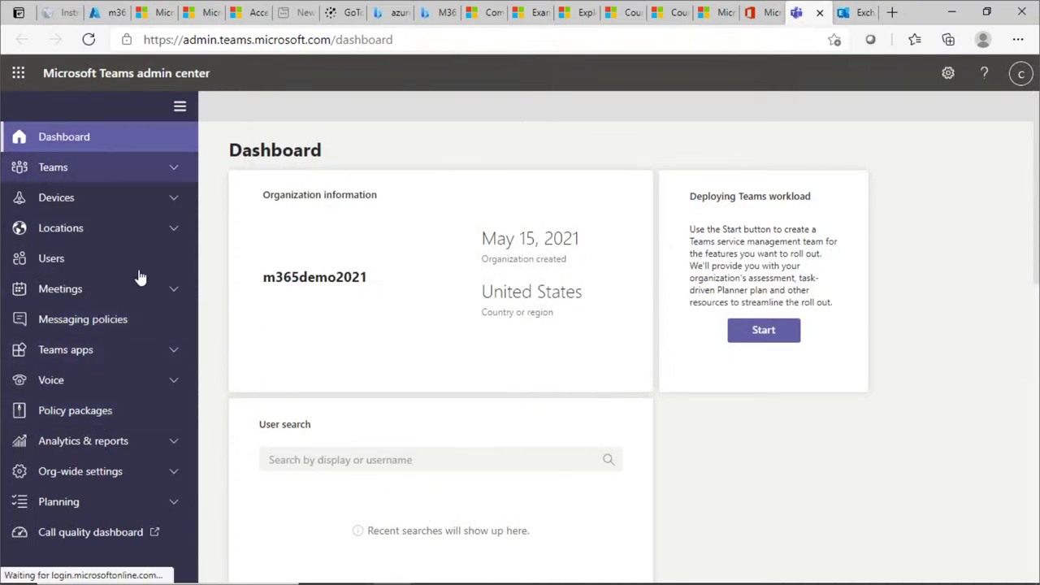
pyautogui.click(68, 166)
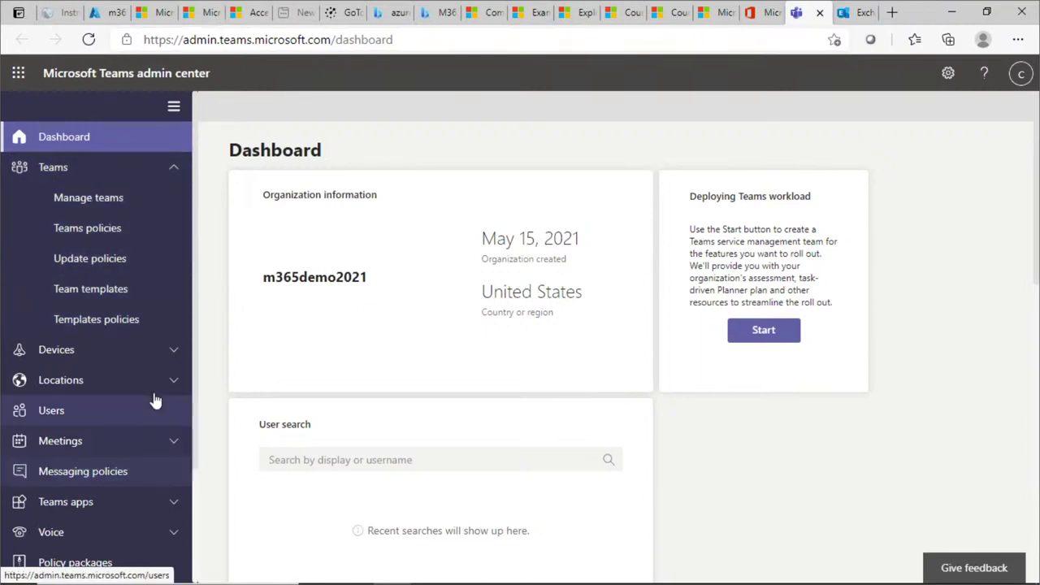
pyautogui.click(176, 443)
pyautogui.click(176, 443)
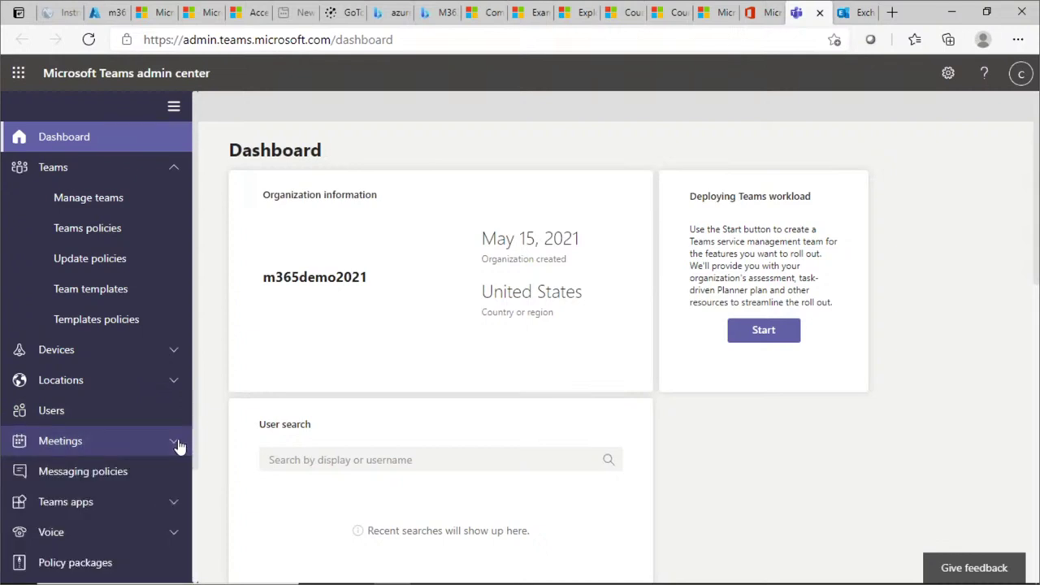
pyautogui.click(168, 505)
pyautogui.click(168, 505)
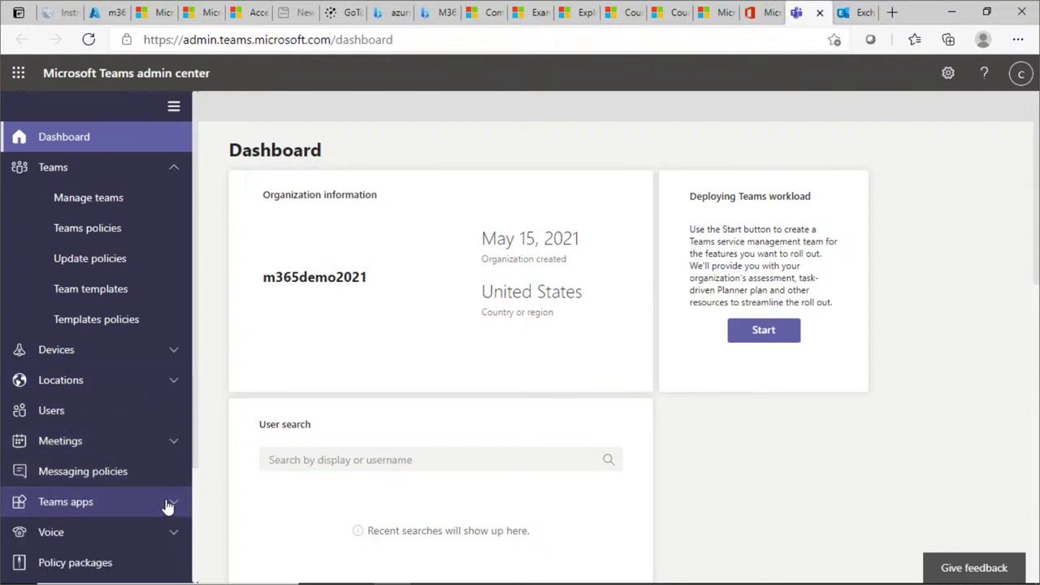
pyautogui.click(168, 169)
# Reload the Exchange admin tab and copy just its site address
pyautogui.click(853, 13)
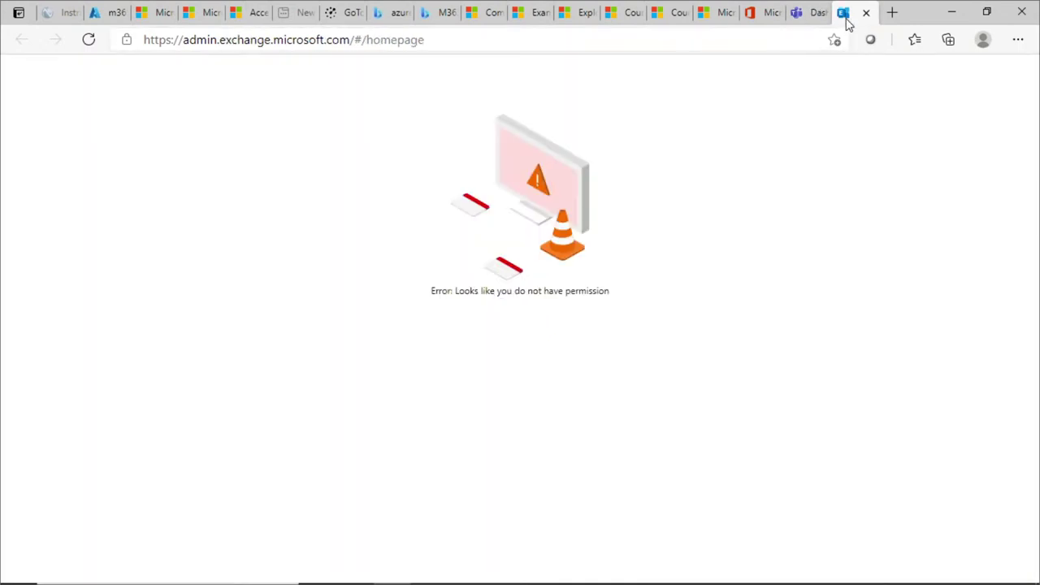
pyautogui.click(646, 39)
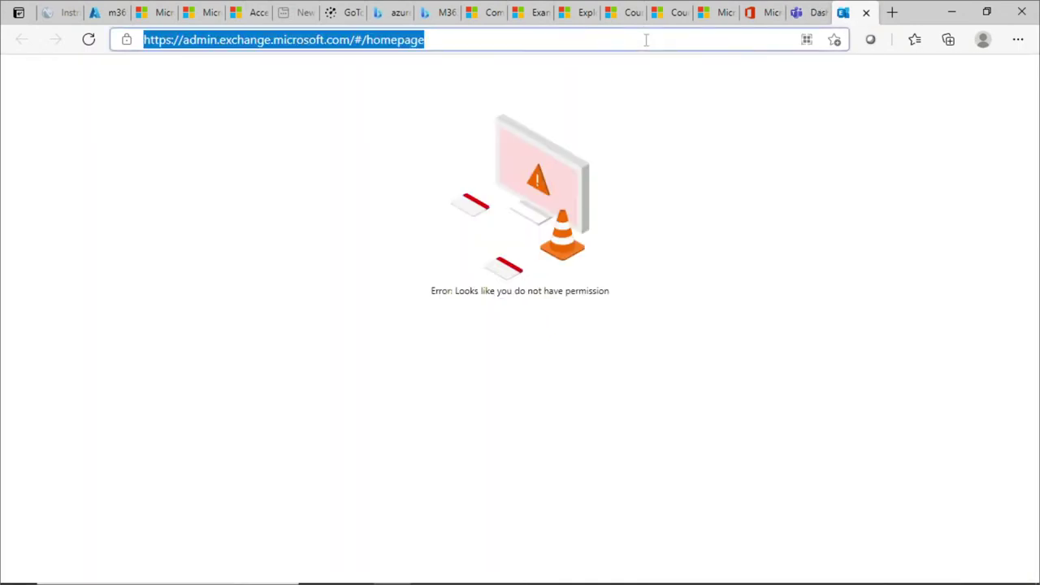
pyautogui.press('Return')
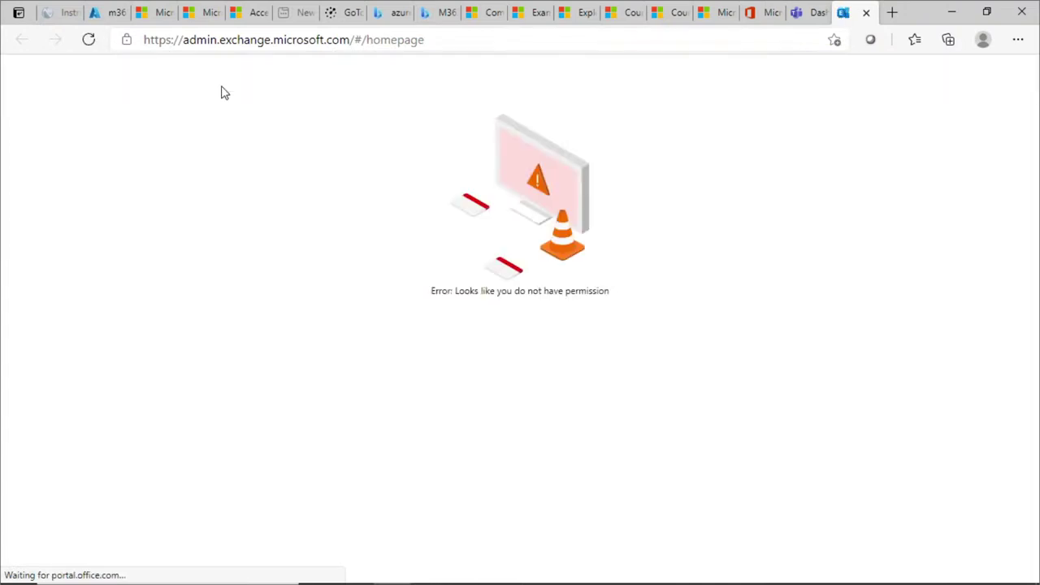
pyautogui.click(332, 40)
pyautogui.moveTo(350, 41); pyautogui.dragTo(140, 42)
pyautogui.hotkey('ctrl', 'c')
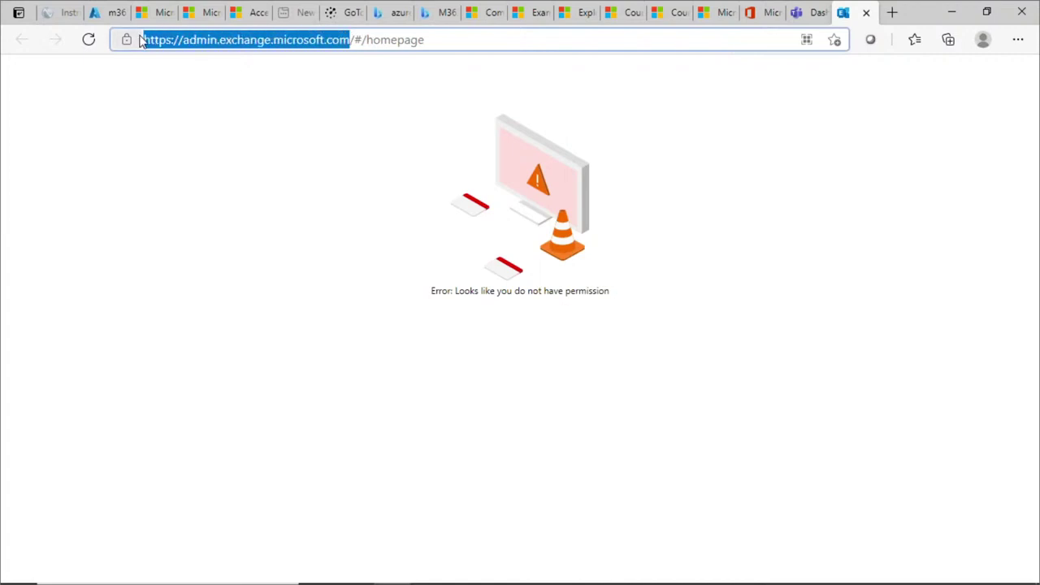
# Load the Exchange admin address in a fresh tab, then close both permission-error tabs
pyautogui.click(891, 20)
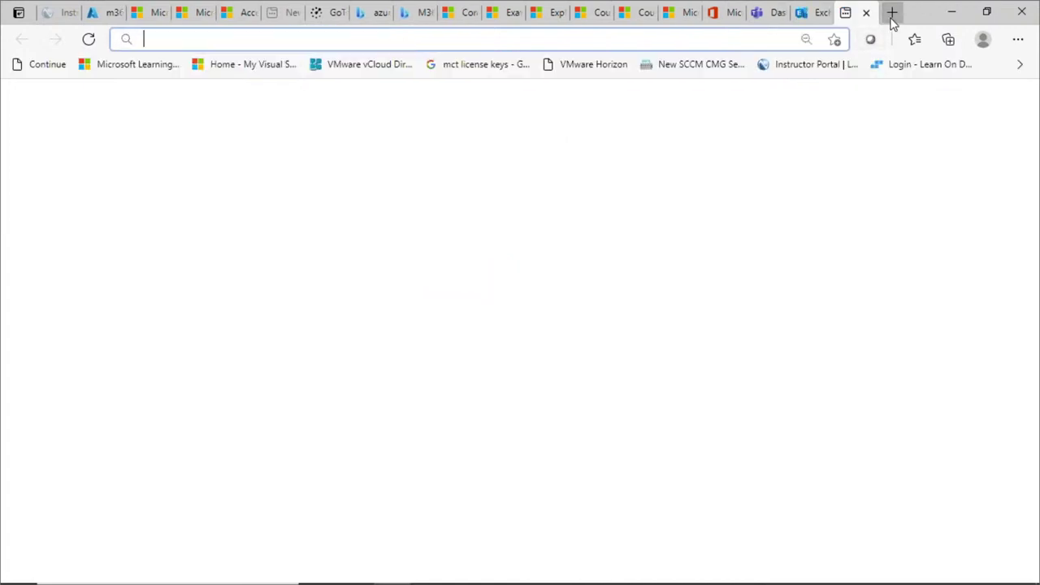
pyautogui.hotkey('ctrl', 'v')
pyautogui.press('Return')
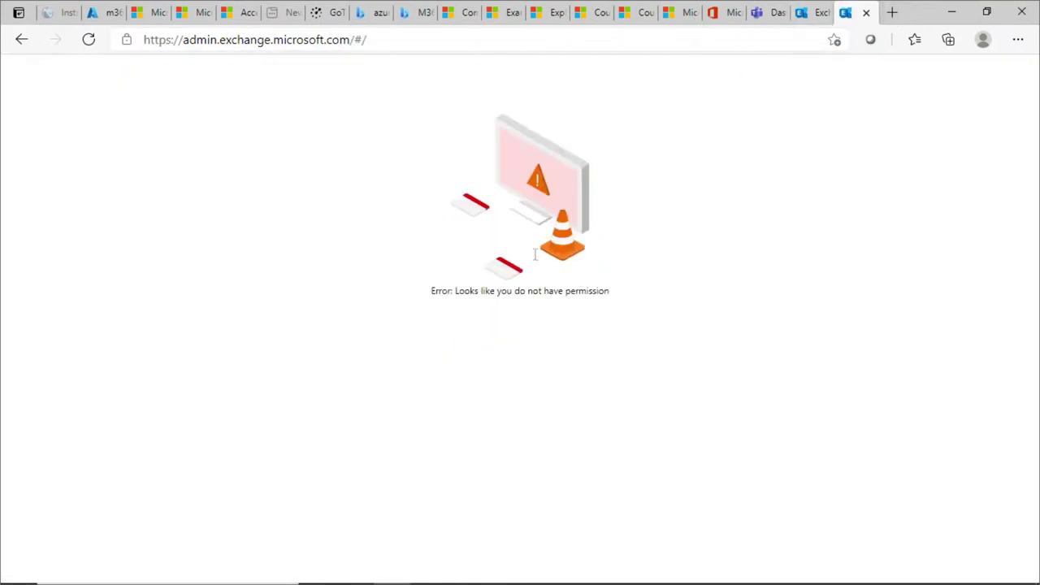
pyautogui.click(865, 13)
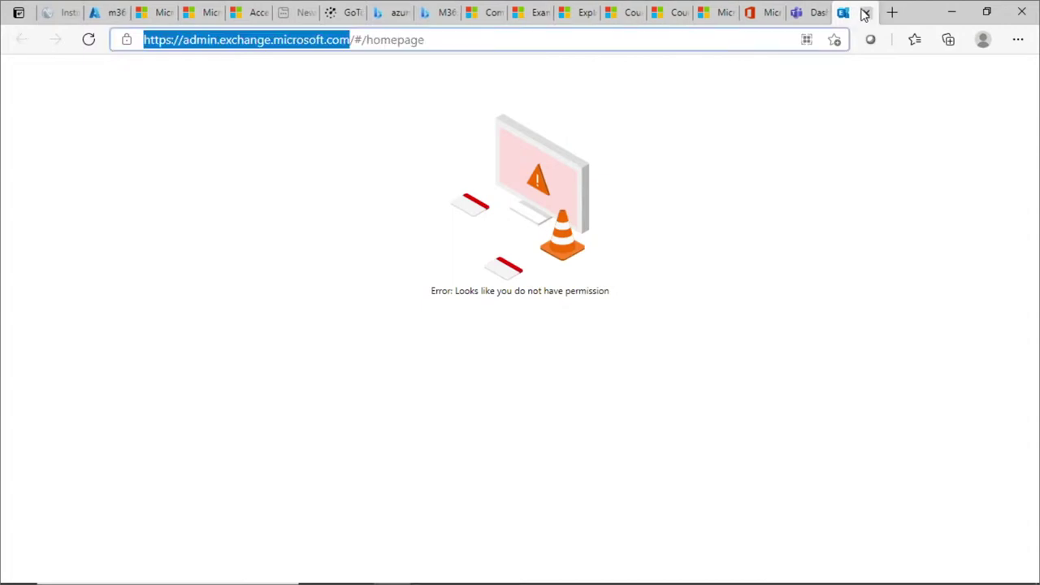
pyautogui.click(866, 13)
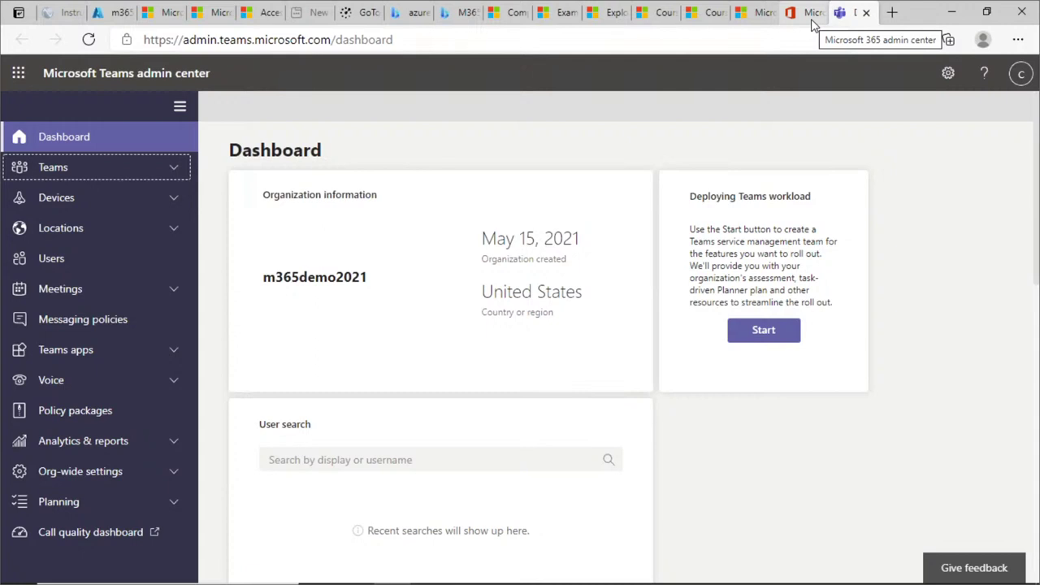
# Open Users > Active users in Microsoft 365 admin center to see both synced users unlicensed
pyautogui.click(810, 16)
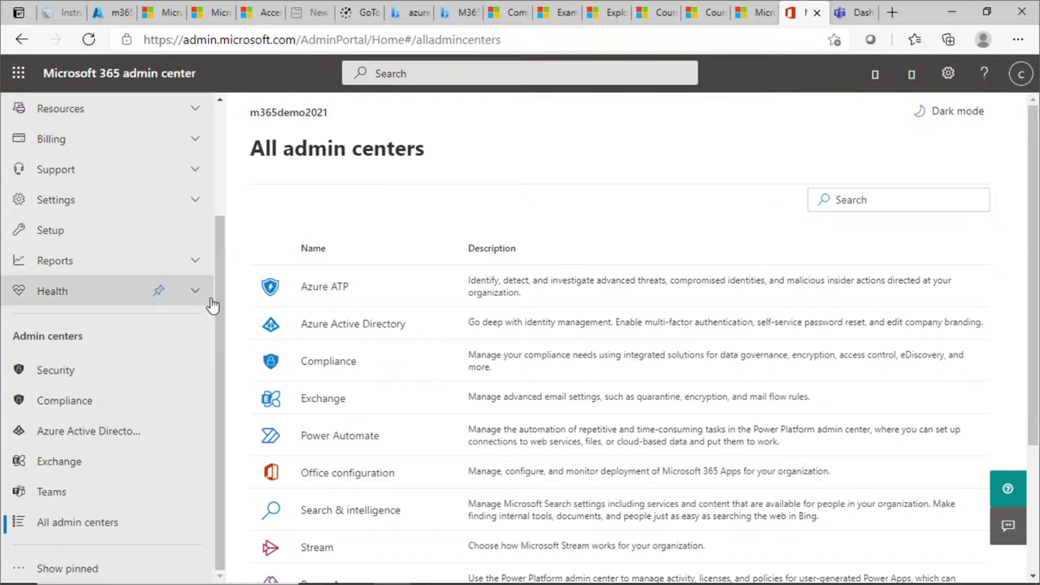
pyautogui.moveTo(215, 297); pyautogui.dragTo(184, 181)
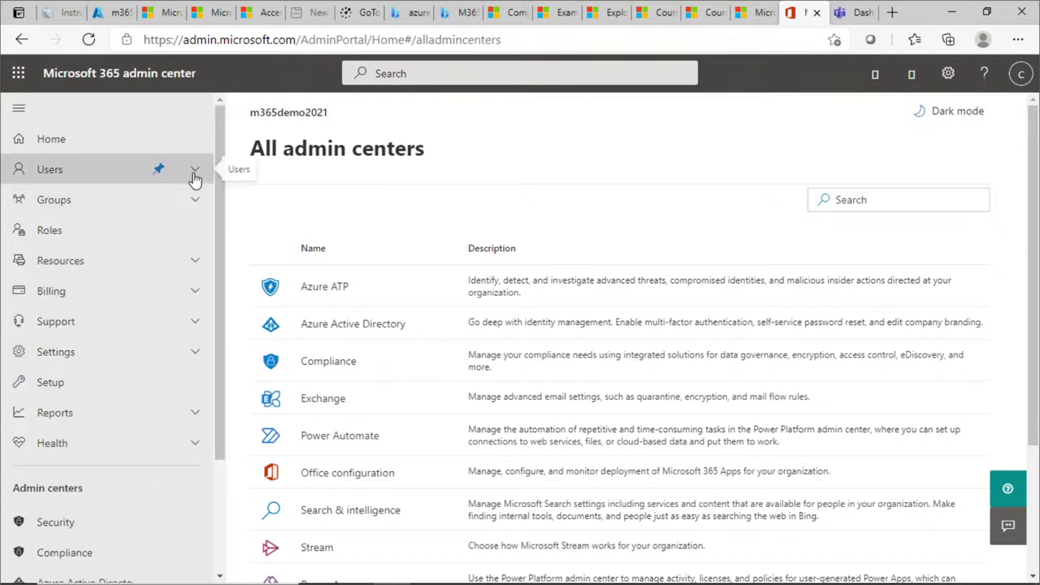
pyautogui.click(195, 176)
pyautogui.click(92, 205)
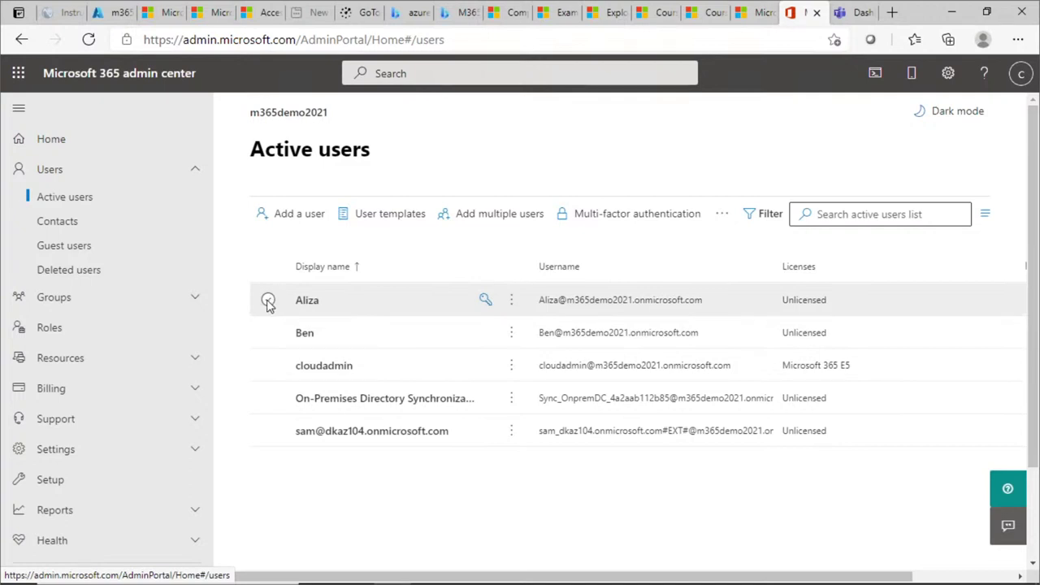
# Assign the first synced user a Microsoft 365 E5 license under Licenses and apps and save
pyautogui.click(268, 301)
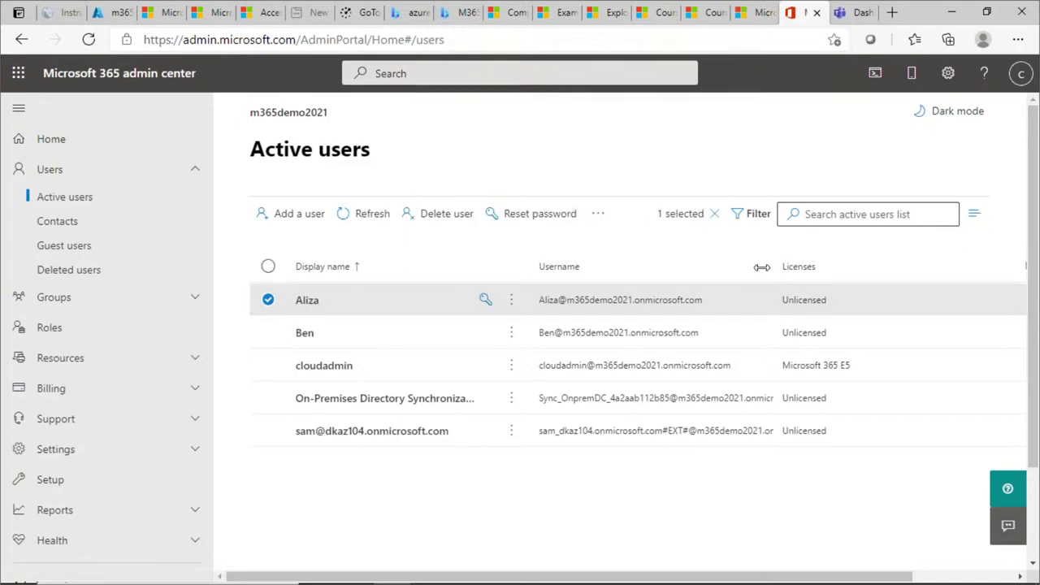
pyautogui.click(593, 302)
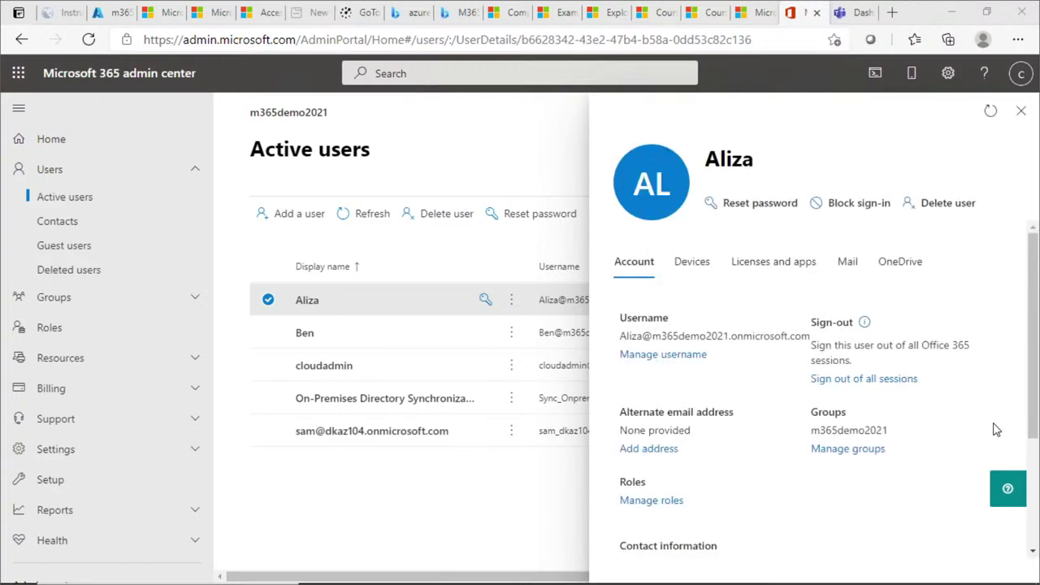
pyautogui.click(782, 275)
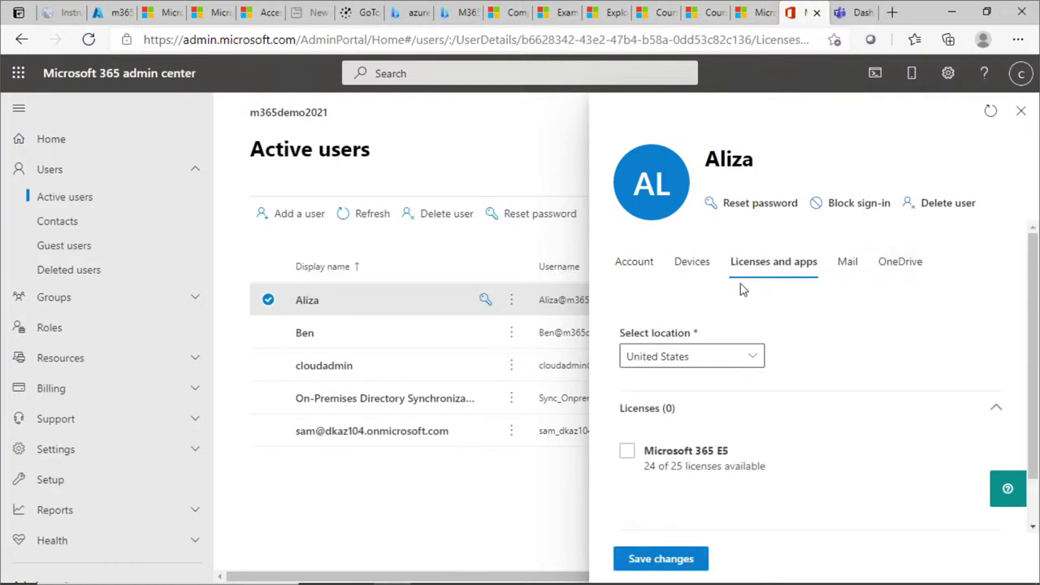
pyautogui.click(627, 454)
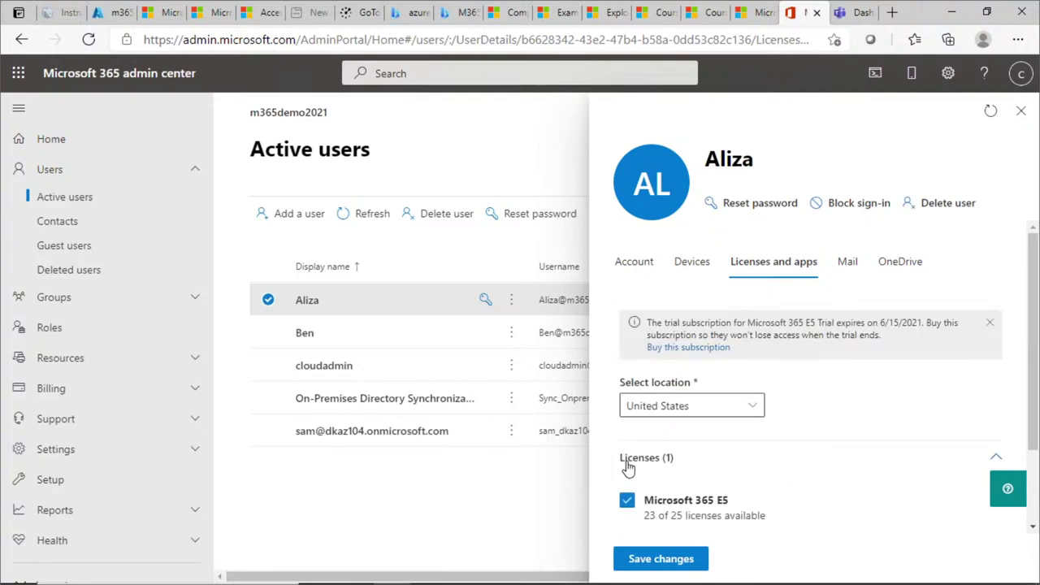
pyautogui.click(651, 560)
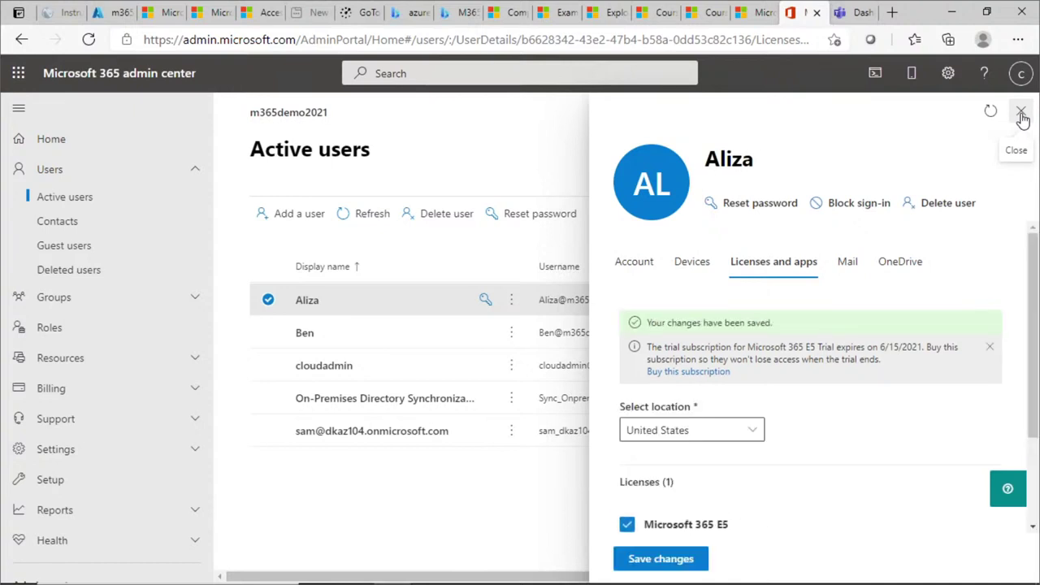
pyautogui.click(1021, 113)
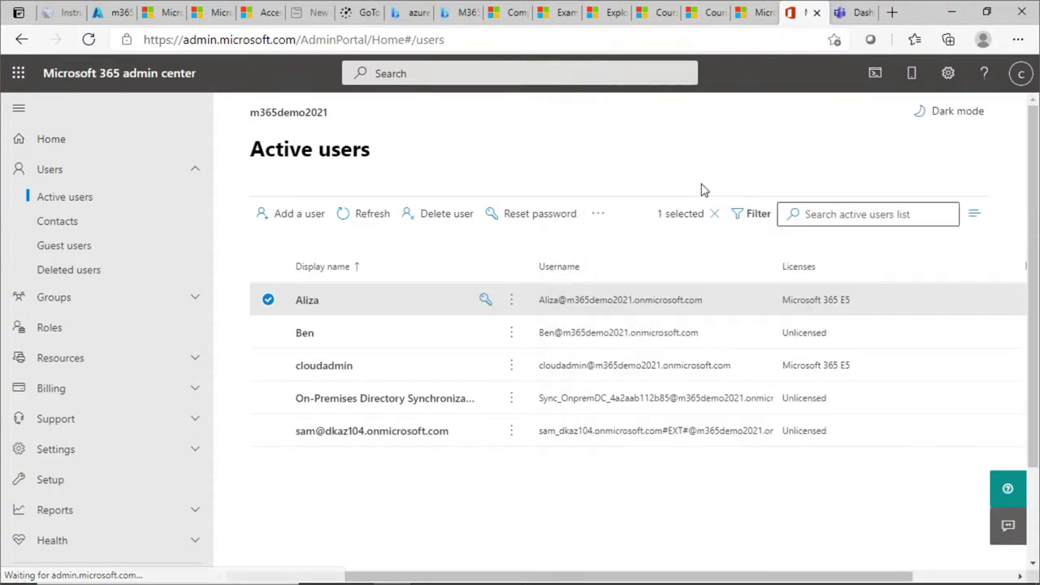
# Assign the second synced user a Microsoft 365 E5 license under Licenses and apps and save
pyautogui.click(300, 335)
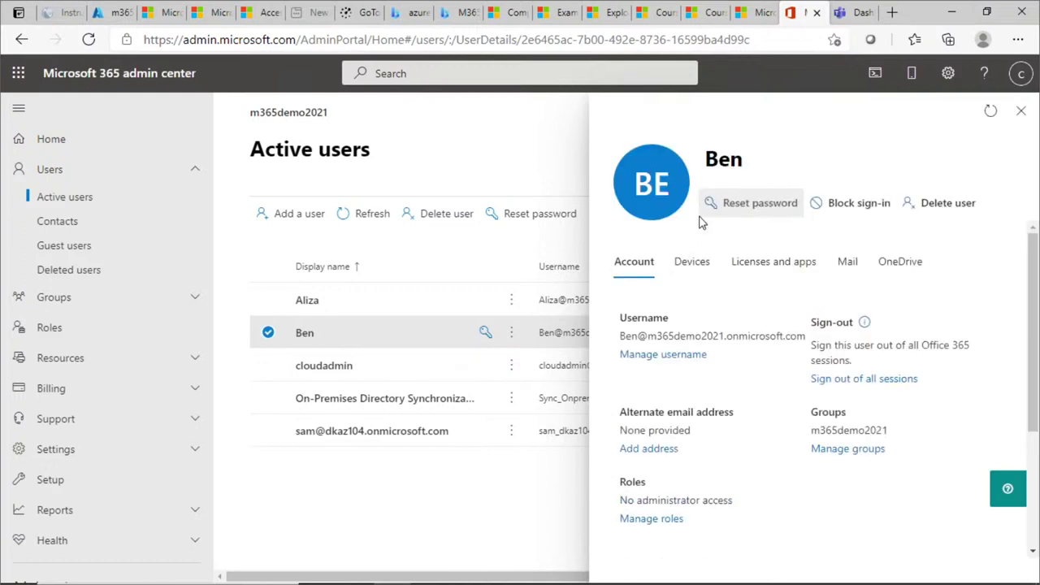
pyautogui.click(746, 268)
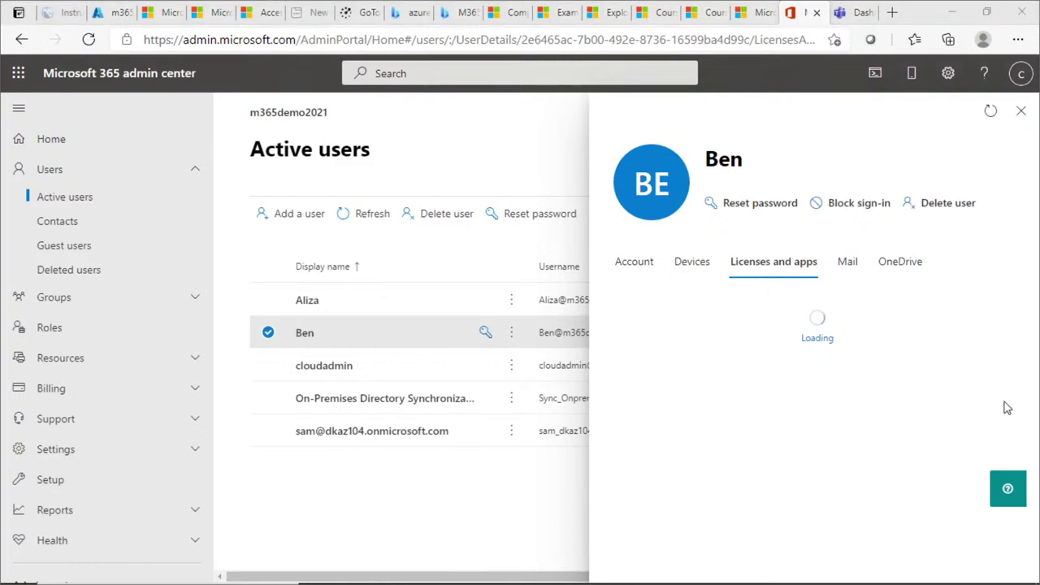
pyautogui.click(625, 452)
pyautogui.click(662, 559)
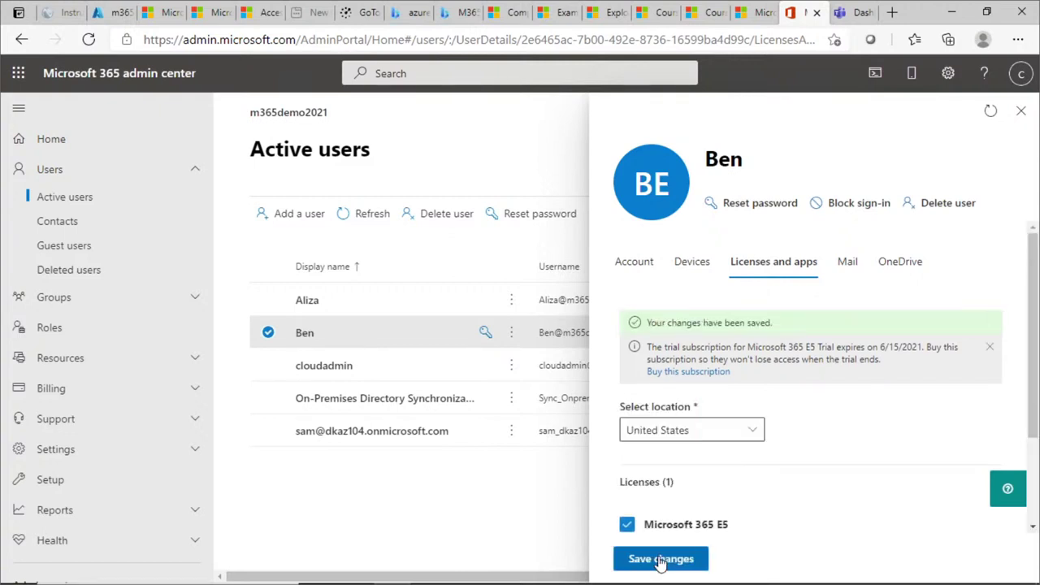
pyautogui.click(1020, 114)
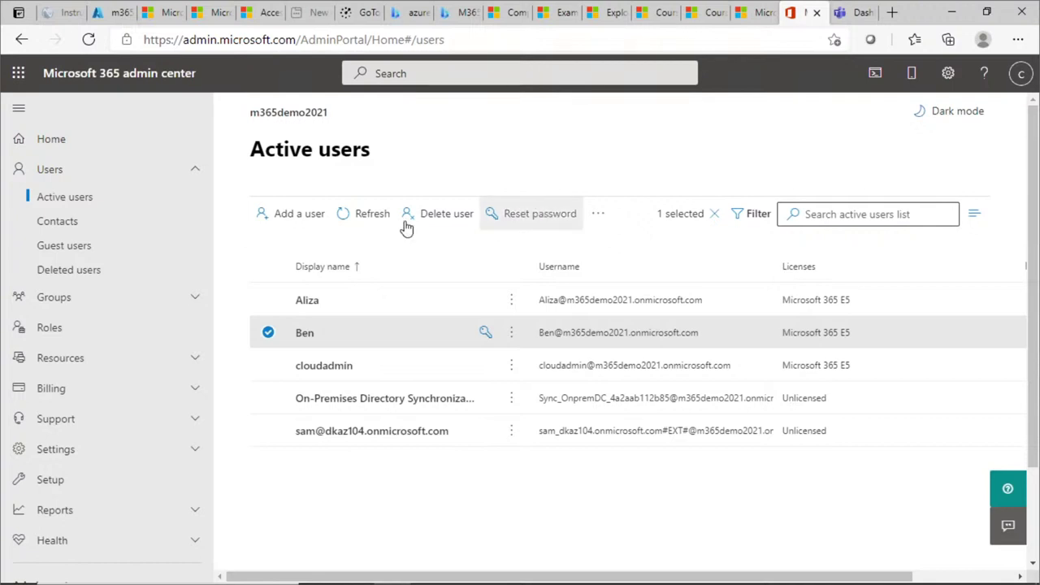
# Load admin.exchange.microsoft.com in a new tab and view Recipients > Mailboxes, dismissing the tour popup
pyautogui.click(857, 12)
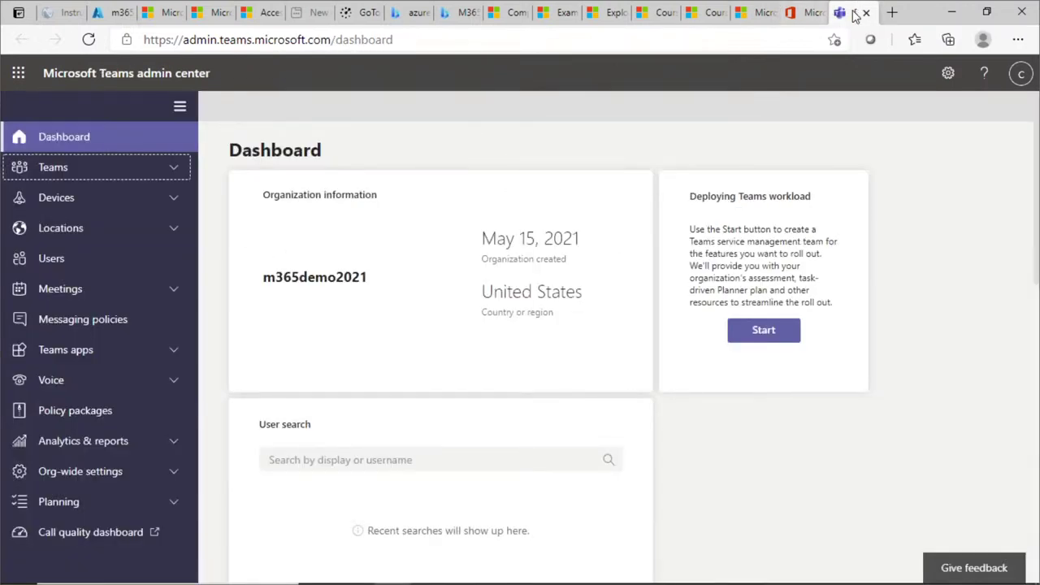
pyautogui.click(893, 18)
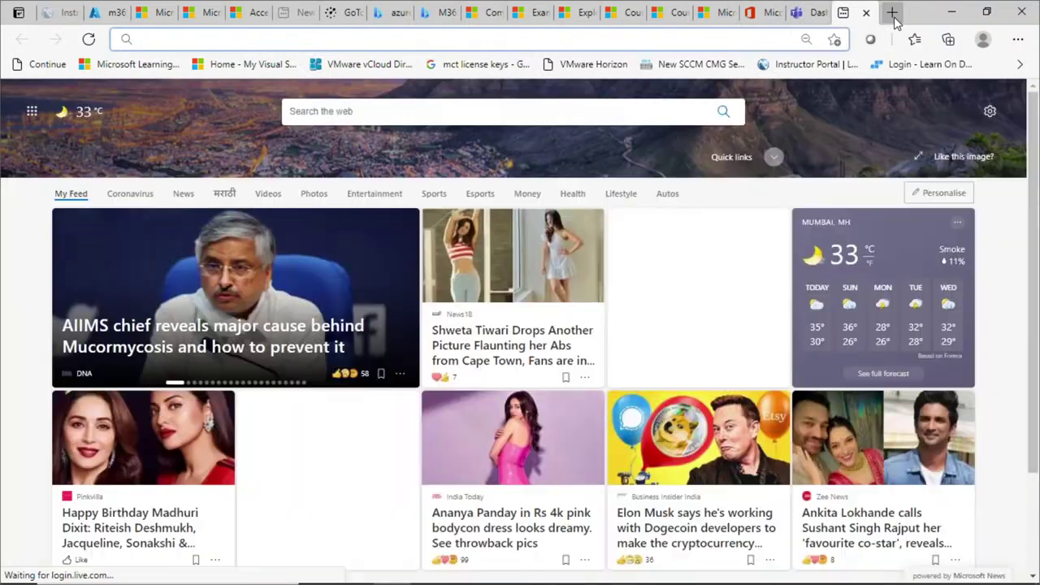
pyautogui.hotkey('ctrl', 'v')
pyautogui.press('Return')
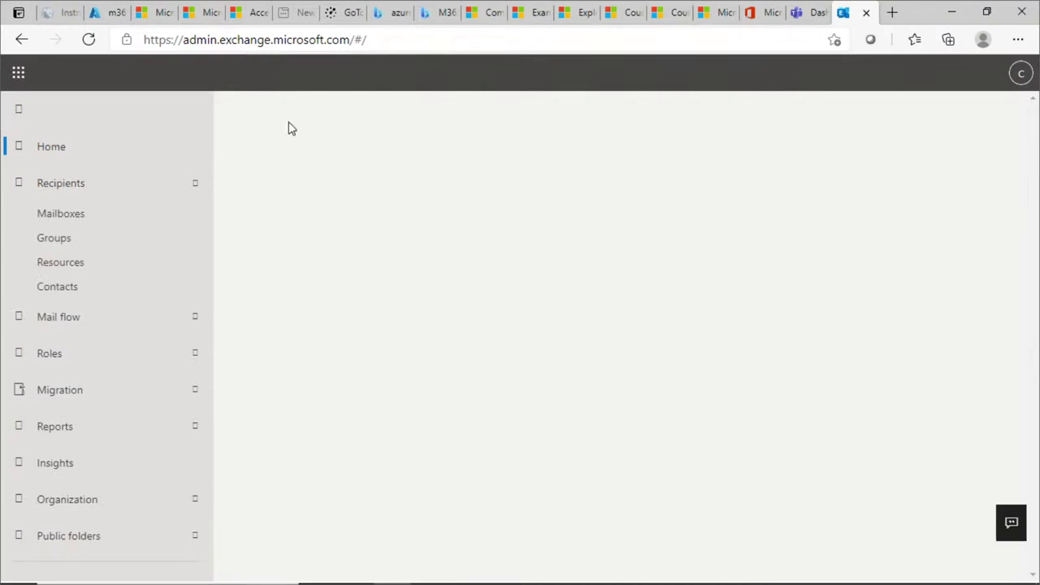
pyautogui.click(82, 214)
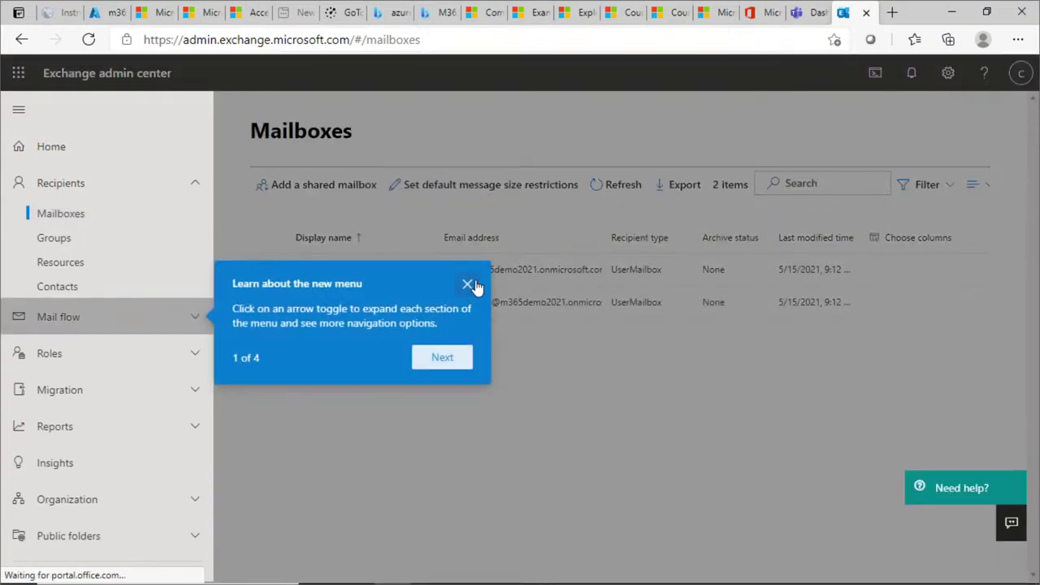
pyautogui.click(467, 283)
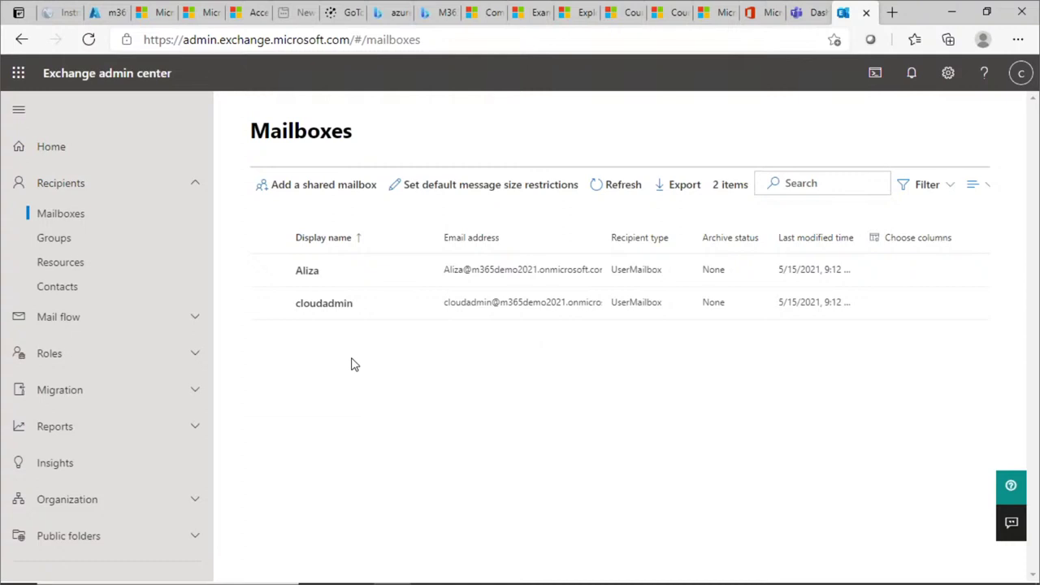
pyautogui.hotkey('alt', 'Tab')
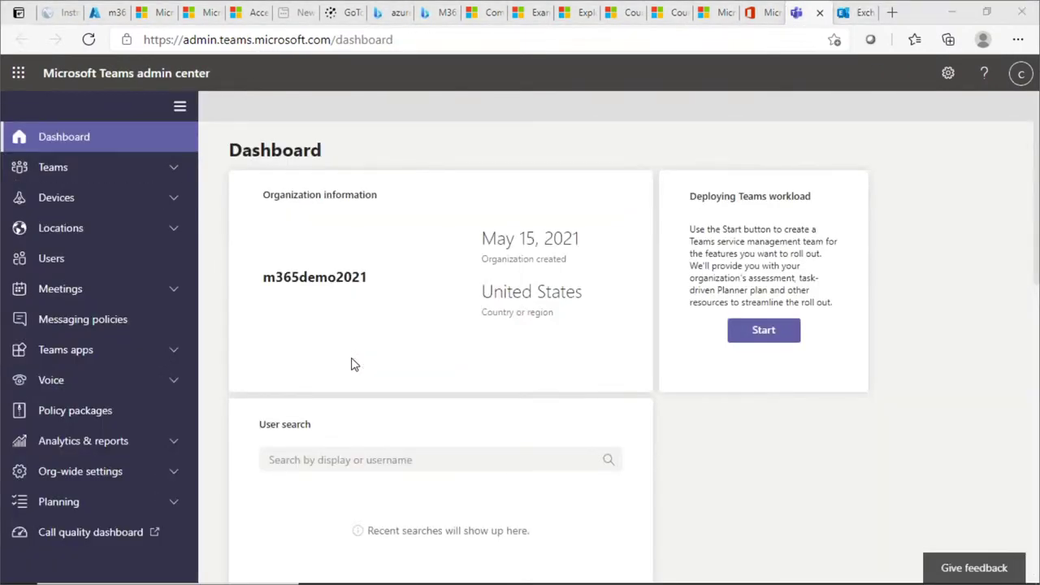
# Return to the PowerPoint slideshow and advance to the Lesson 02 Knowledge check #1 slide
pyautogui.hotkey('alt', 'Tab')
pyautogui.hotkey('alt', 'Tab')
pyautogui.hotkey('alt', 'Tab')
pyautogui.hotkey('alt', 'Tab')
pyautogui.hotkey('alt', 'Tab')
pyautogui.hotkey('alt', 'Tab')
pyautogui.hotkey('alt', 'Tab')
pyautogui.hotkey('alt', 'Tab')
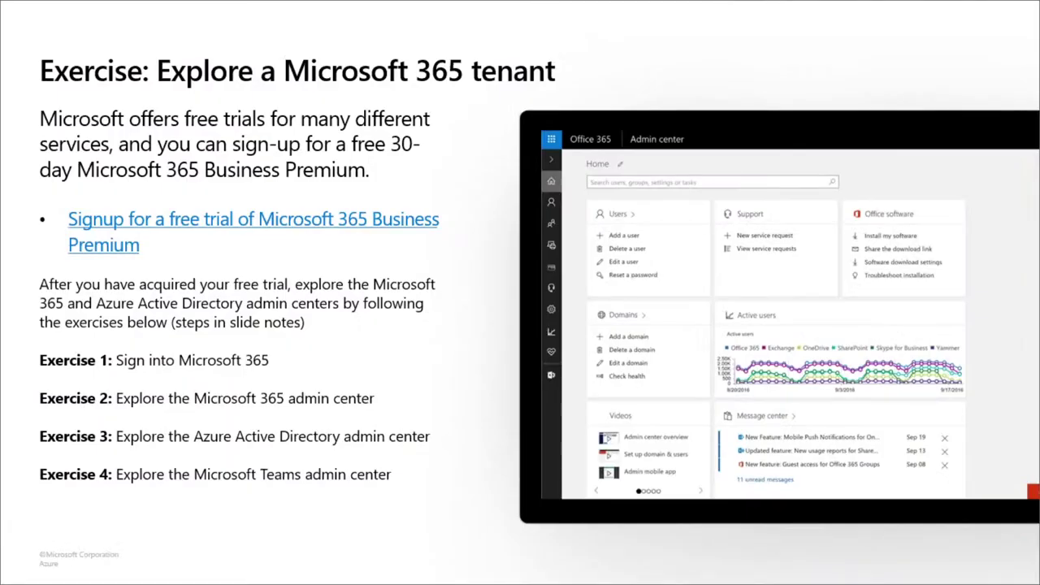
pyautogui.press('Right')
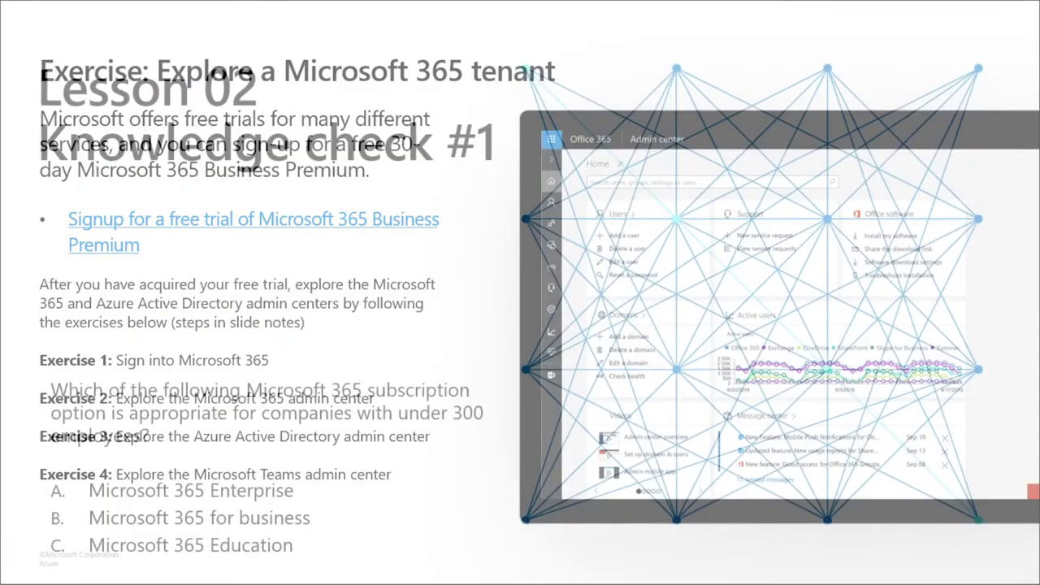